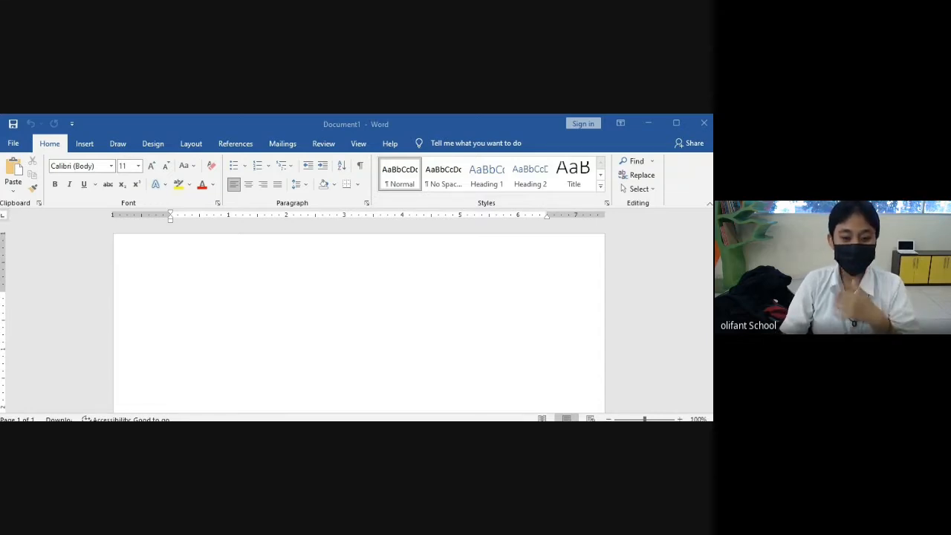
- Type the person's full name, 'Tinggal di Jogja' and 'Bekerja di Olifant' on three lines
left_click(359, 258)
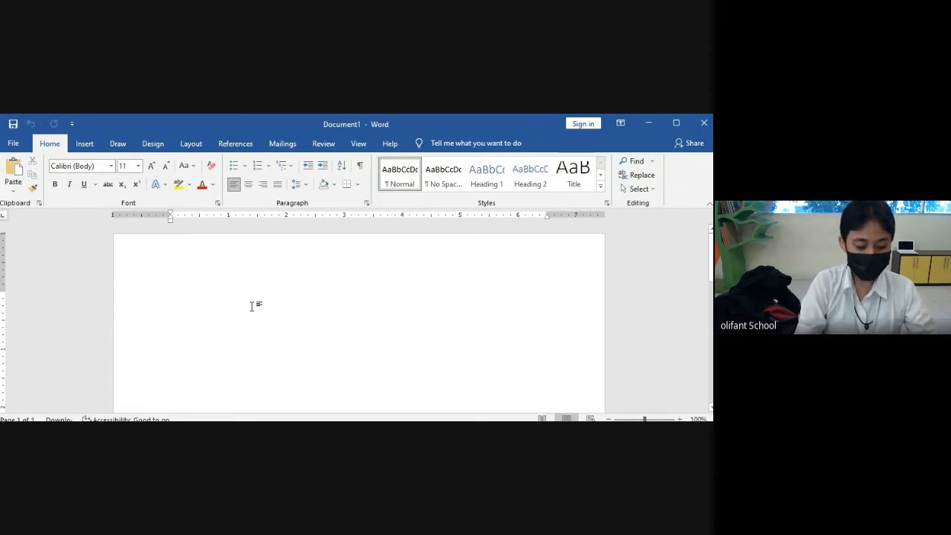
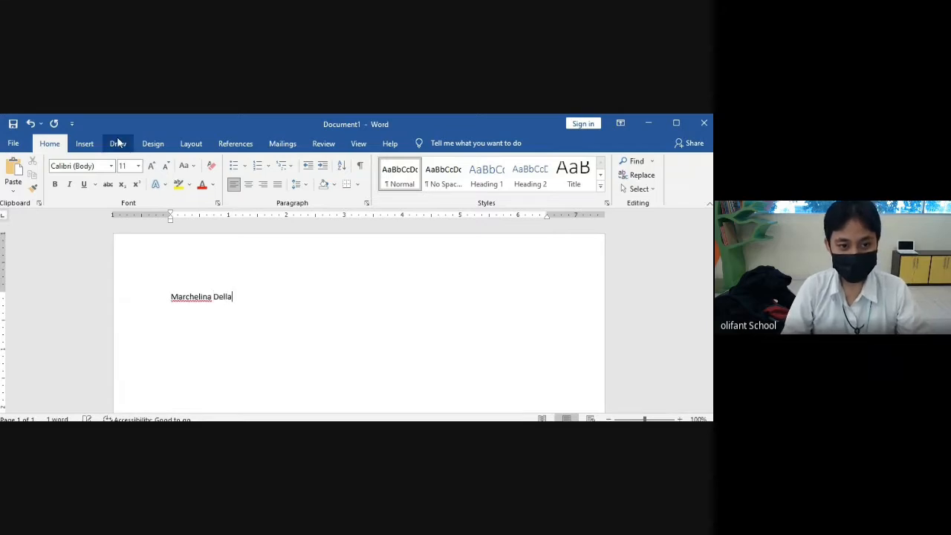
key("Return")
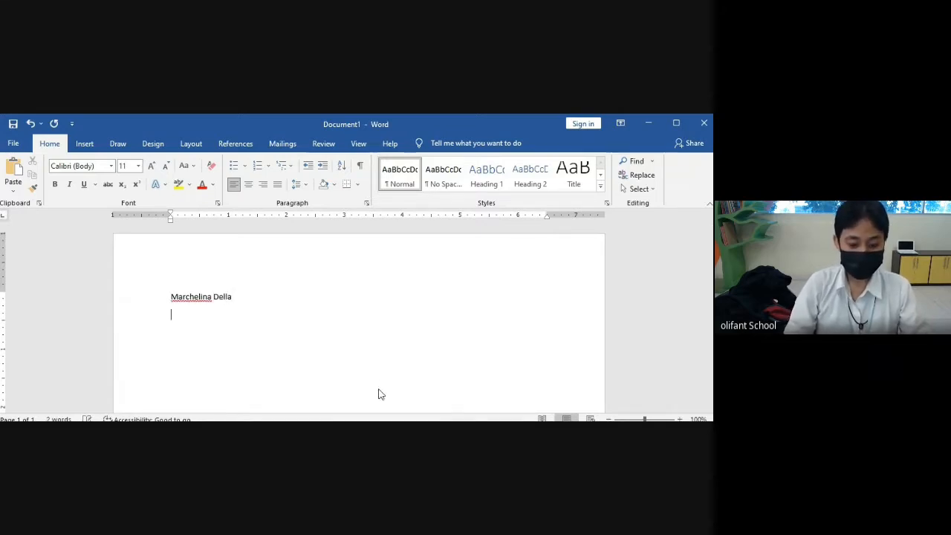
type("Tingga")
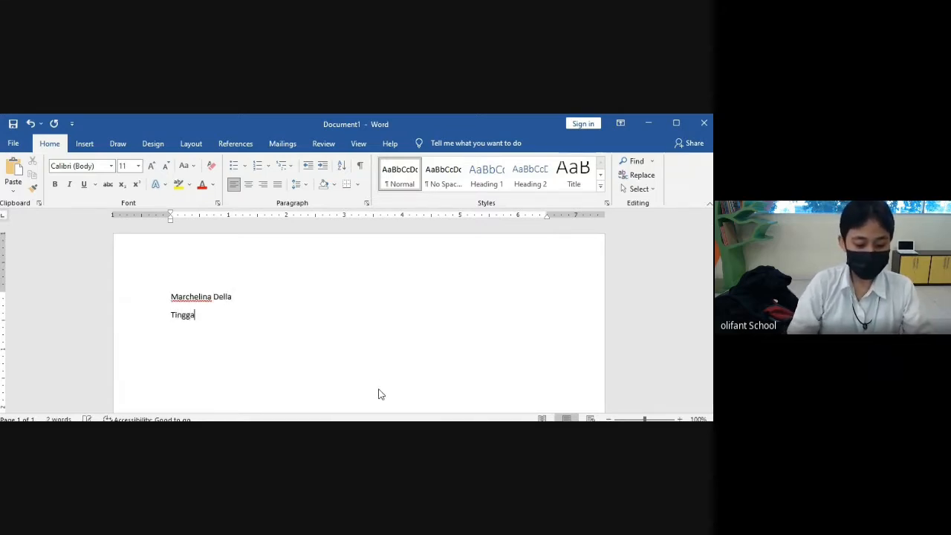
type("l di Jgo")
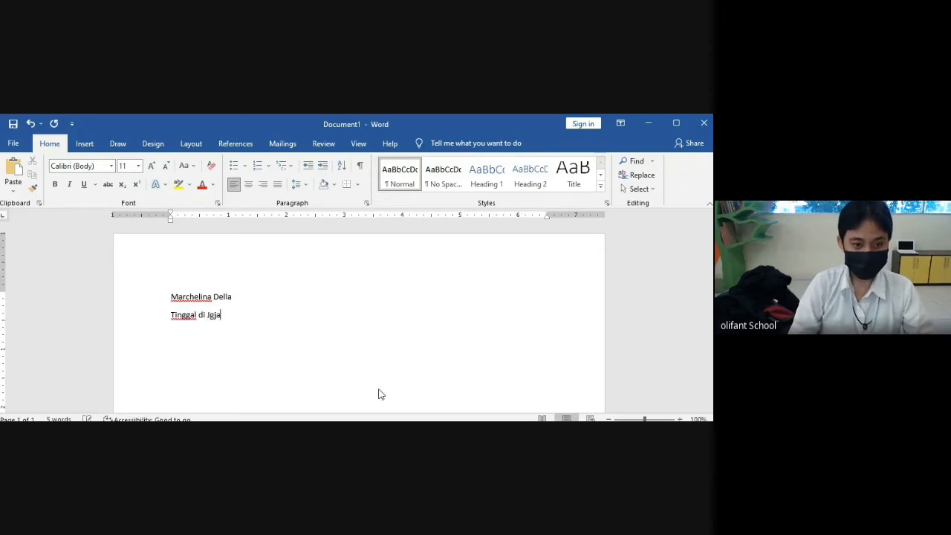
key("BackSpace")
key("BackSpace")
type("ogja")
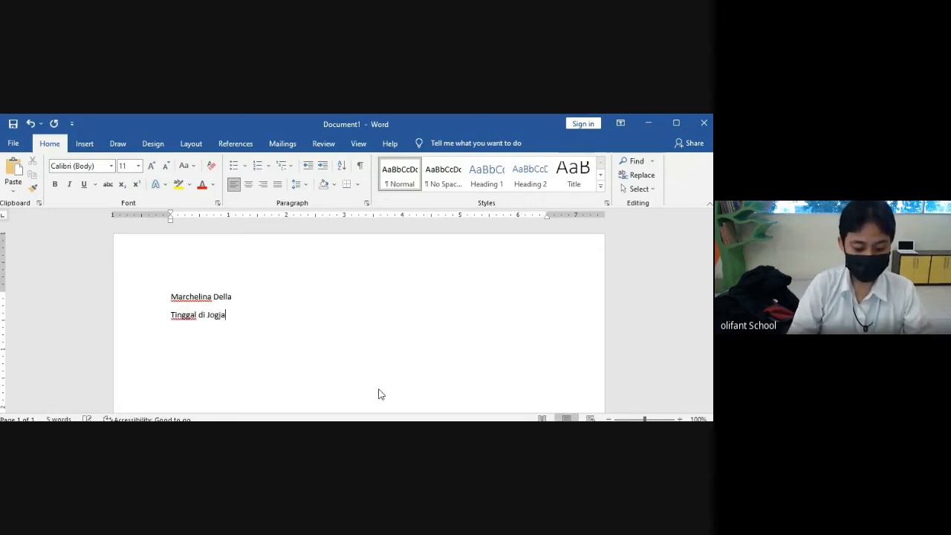
key("Return")
type("Beker")
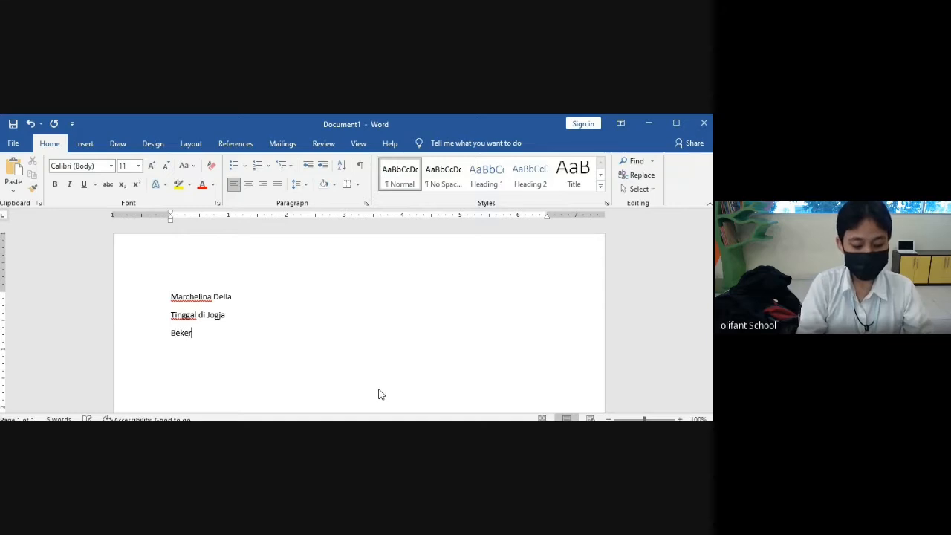
type("ja di Olifant")
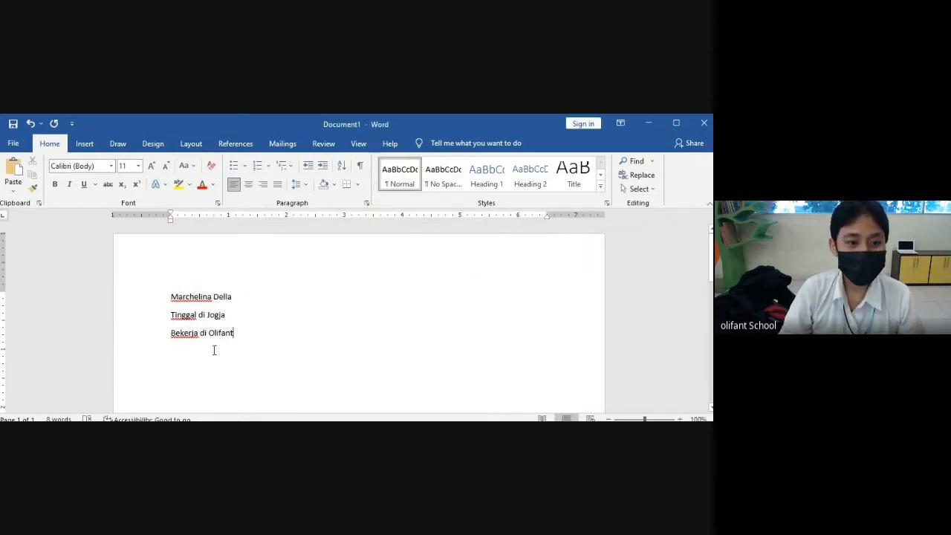
- Cut the name line from the top and add an empty line after 'Bekerja di Olifant'
left_click_drag(171, 297, 234, 296)
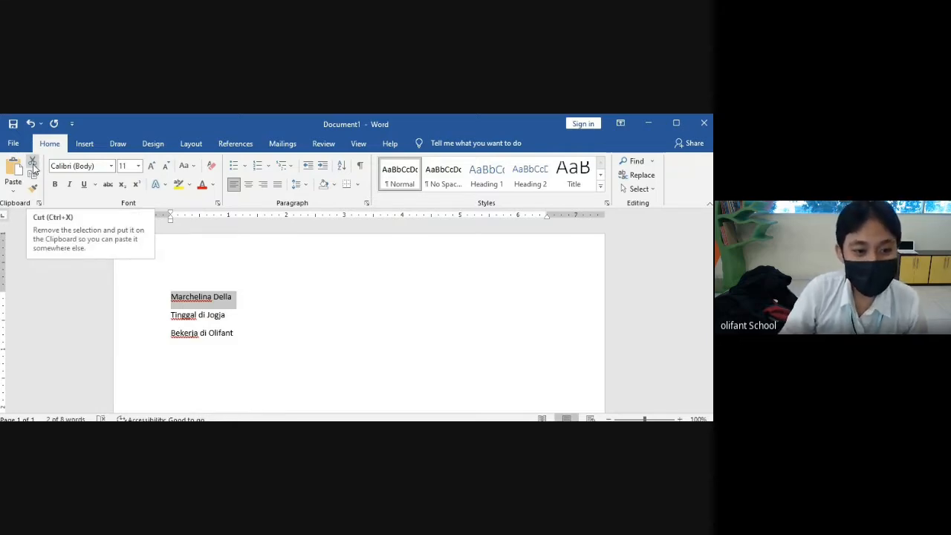
left_click(33, 168)
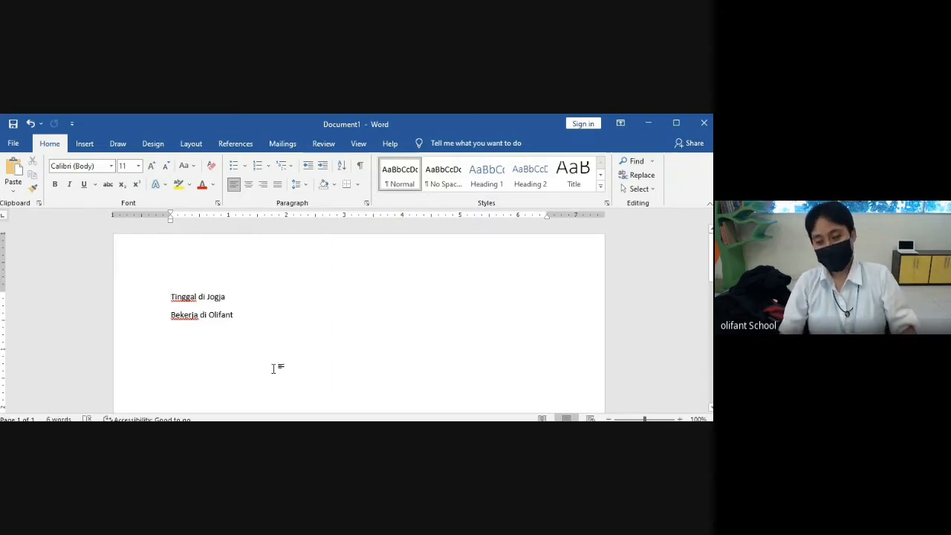
left_click(263, 321)
key("Return")
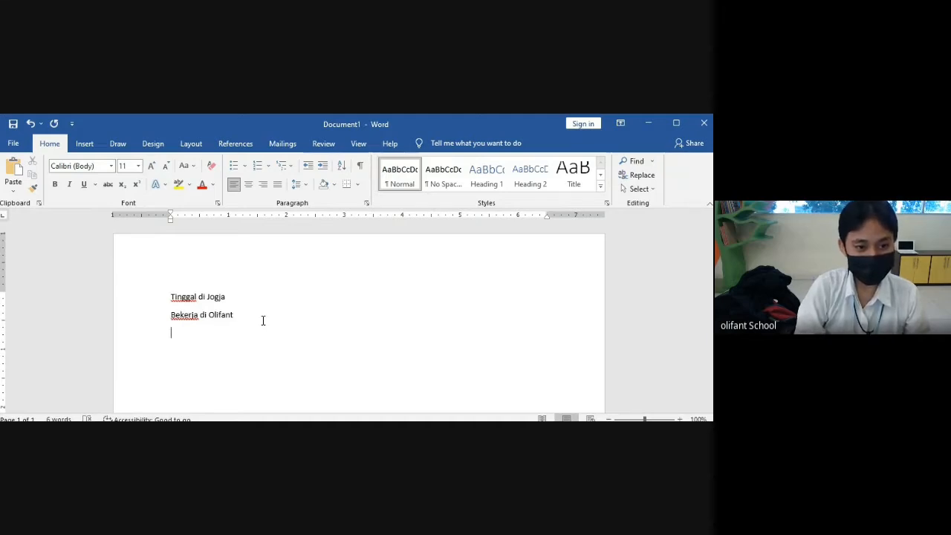
- Paste the name below 'Bekerja di Olifant', copy it, and start a new line after it
key("ctrl+v")
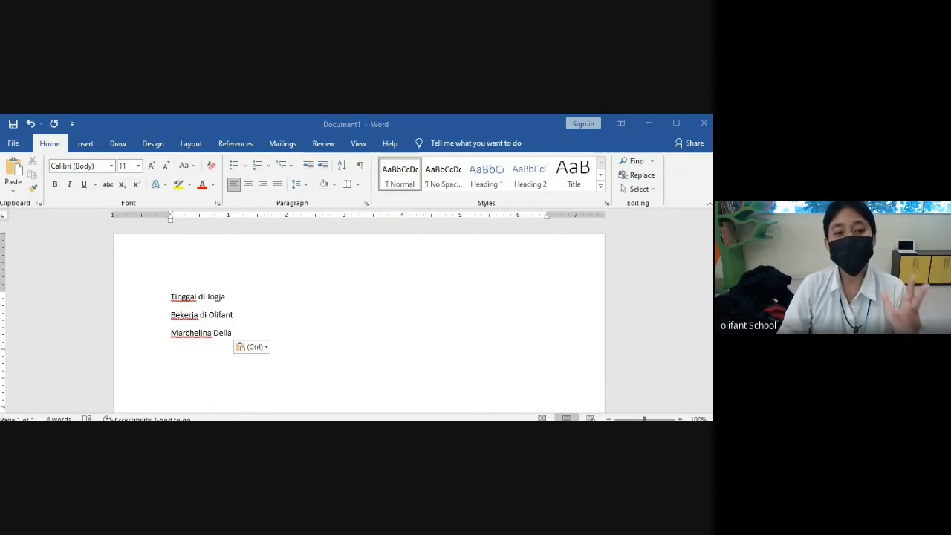
key("alt+Tab")
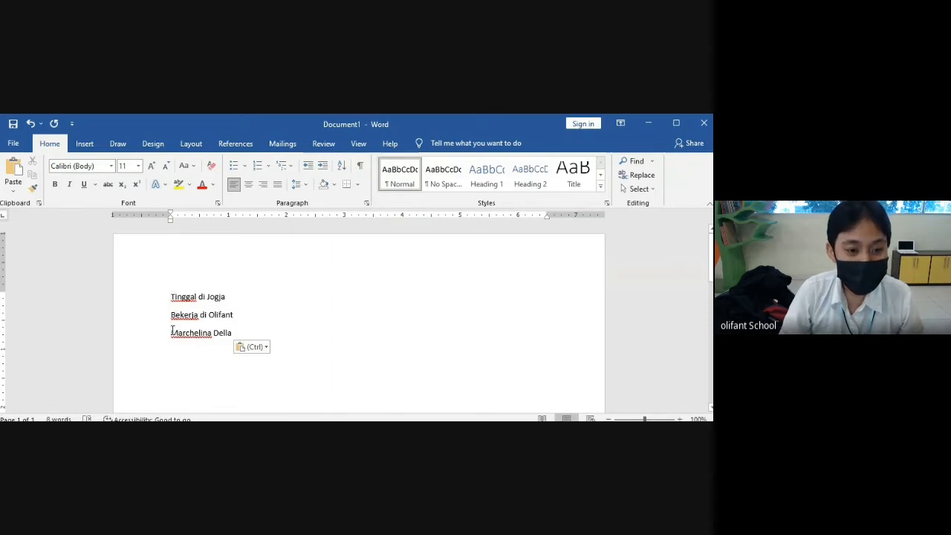
left_click_drag(172, 331, 228, 333)
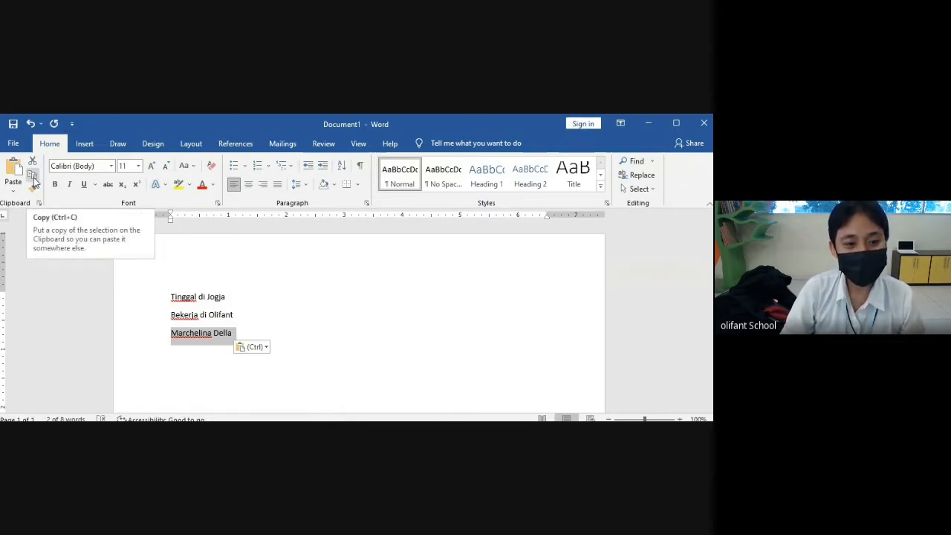
left_click(34, 183)
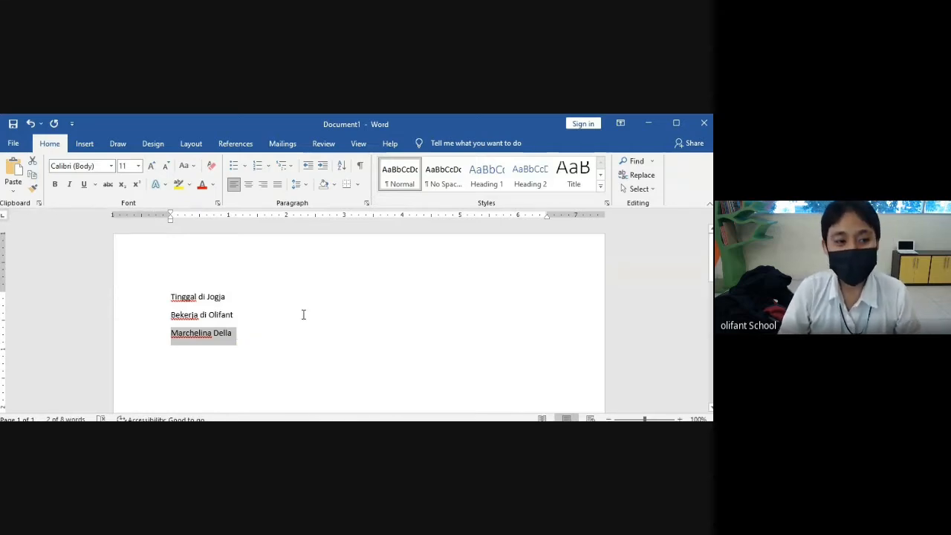
left_click(256, 339)
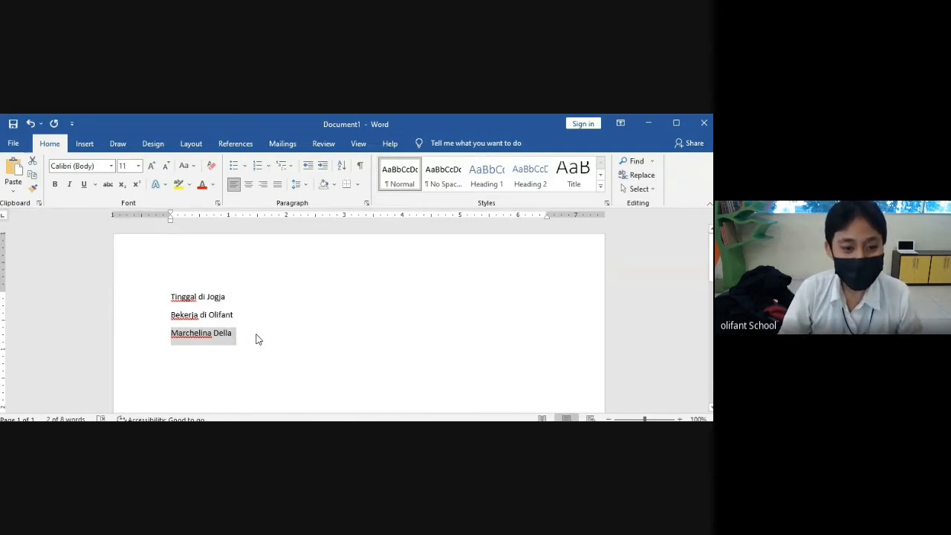
key("Return")
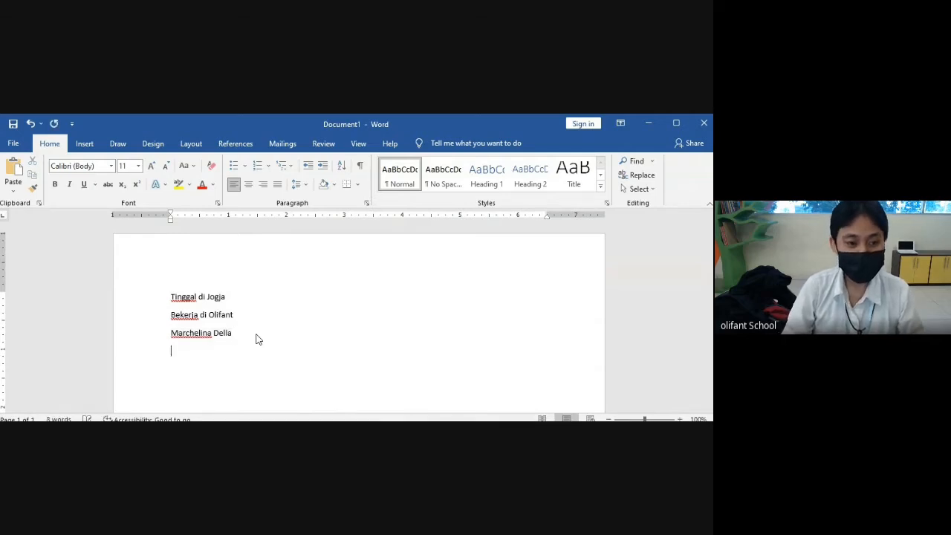
- Paste the name again with Keep Source Formatting and duplicate 'Tinggal di Jogja' beside the original
left_click(17, 191)
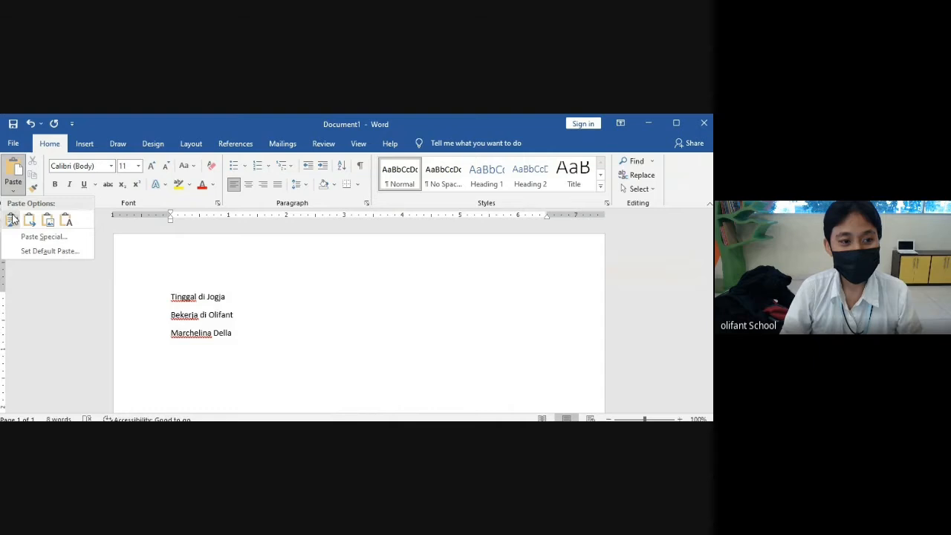
left_click(12, 221)
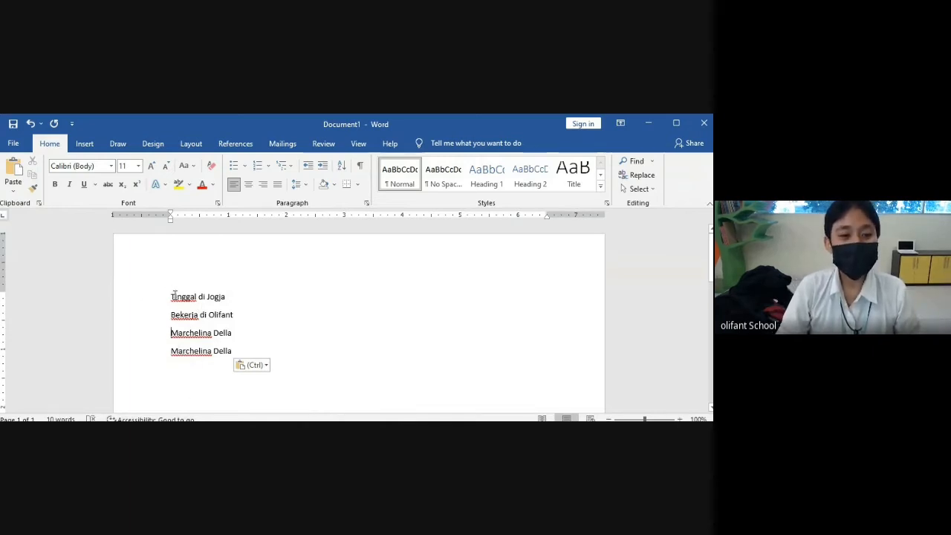
left_click_drag(170, 296, 226, 297)
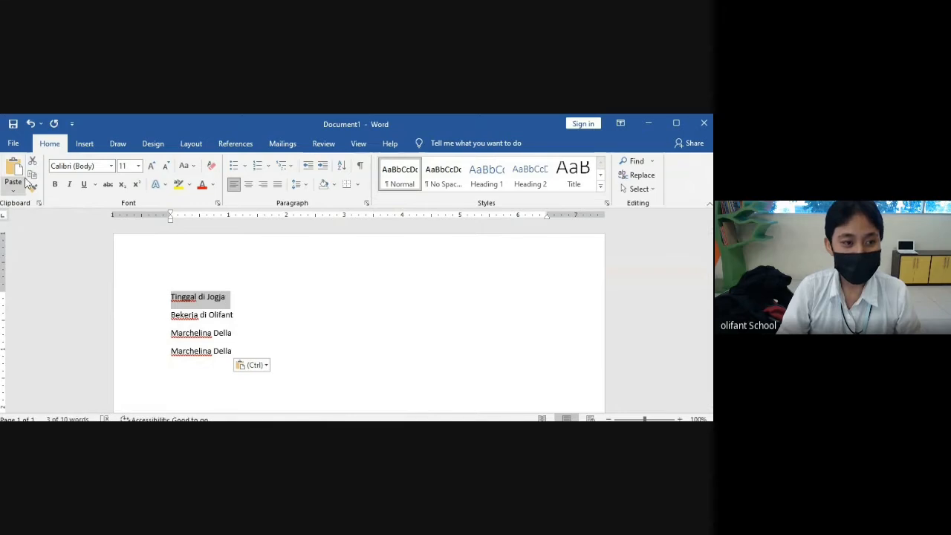
left_click(32, 175)
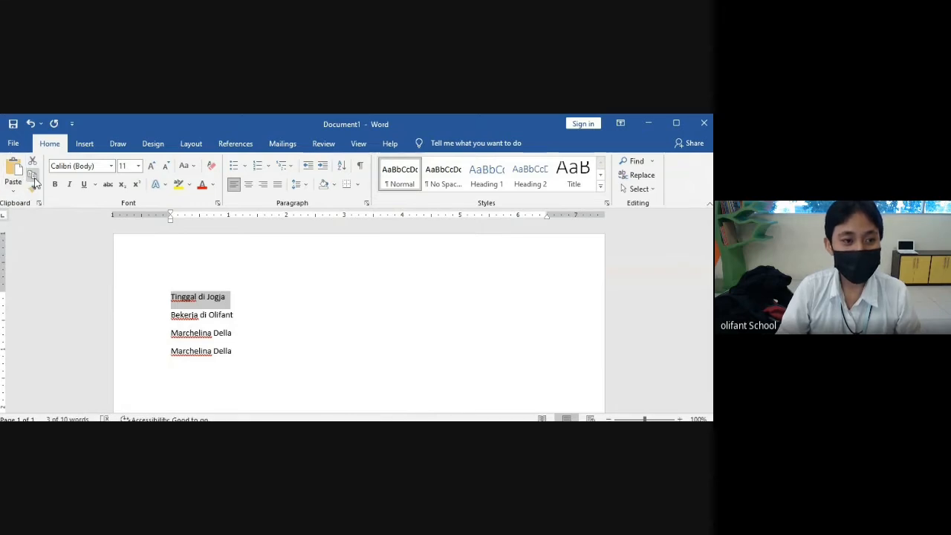
left_click(269, 297)
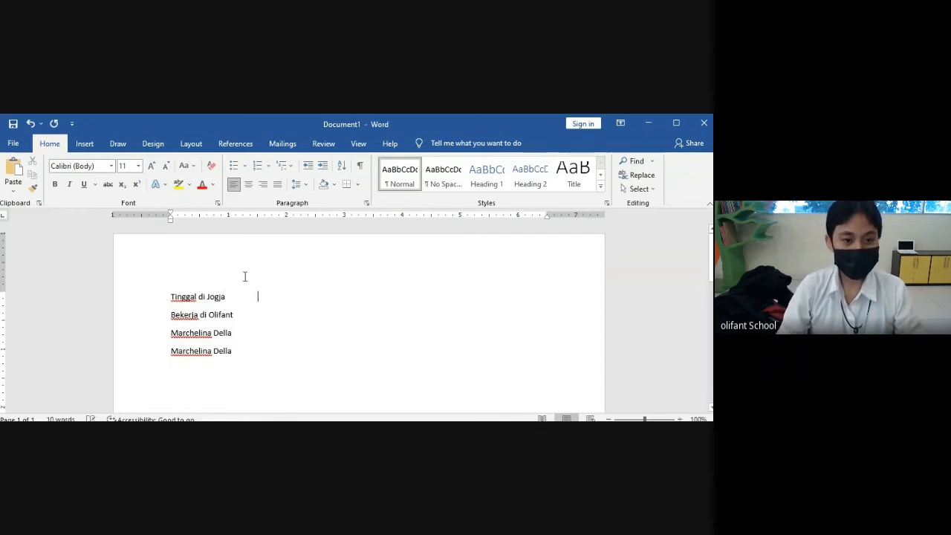
left_click(13, 191)
left_click(27, 219)
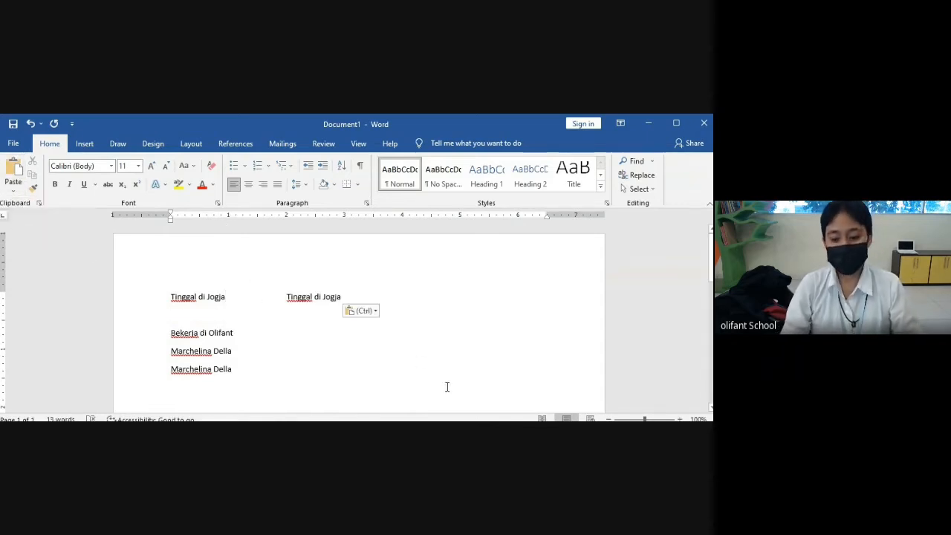
key("BackSpace")
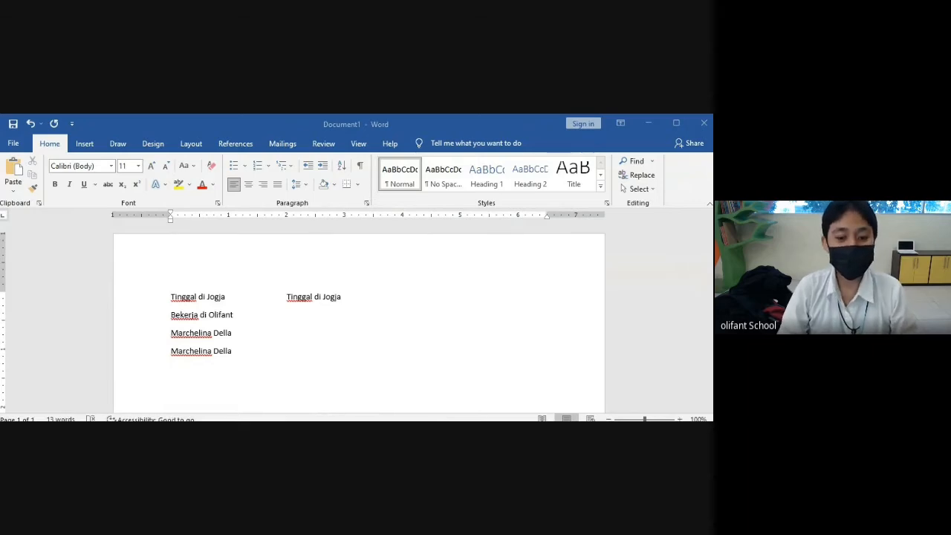
- Search the document for 'Olifant' in the Navigation pane, replacing the previous search term
key("alt+Tab")
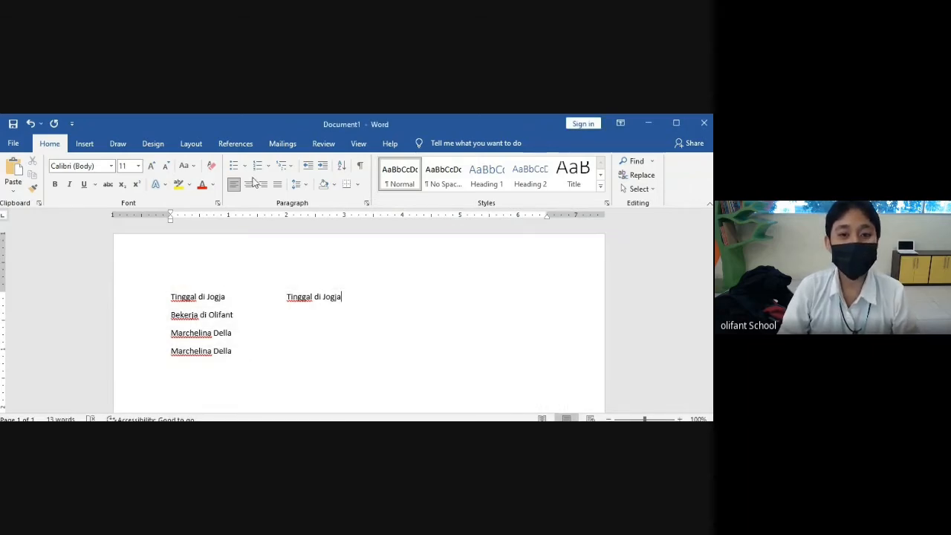
left_click(633, 161)
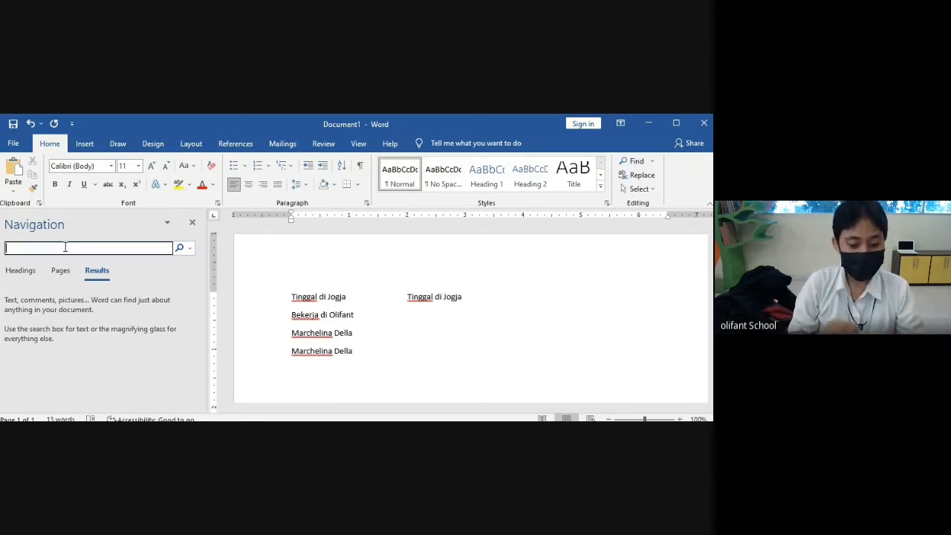
type("Dell")
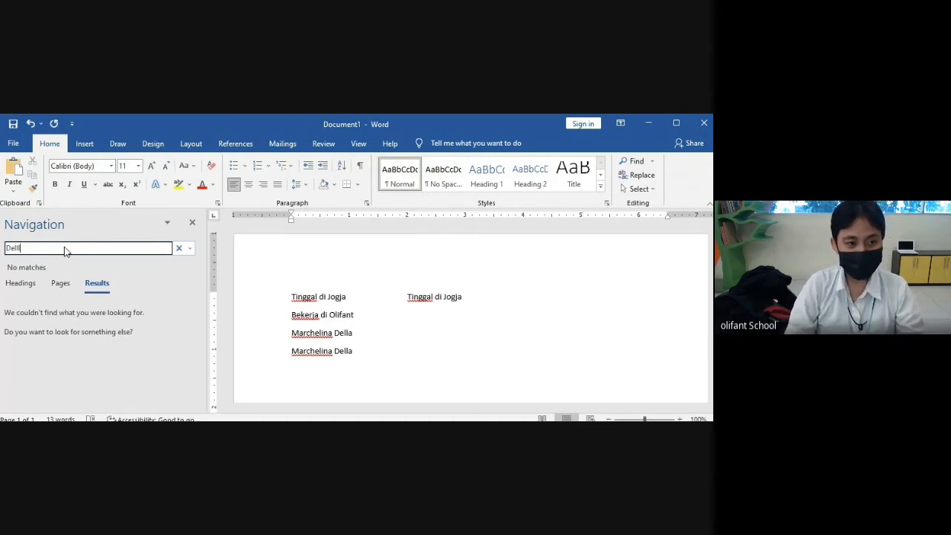
key("BackSpace")
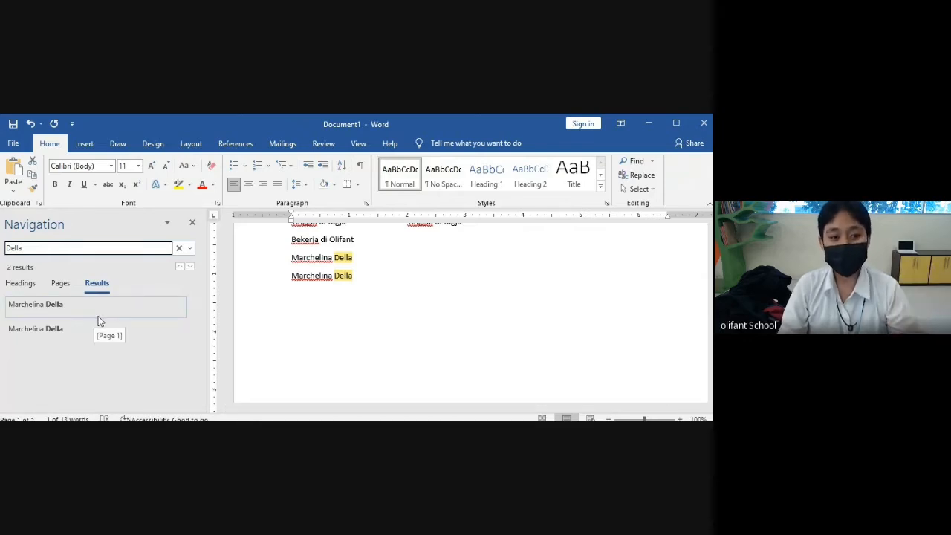
left_click(9, 249)
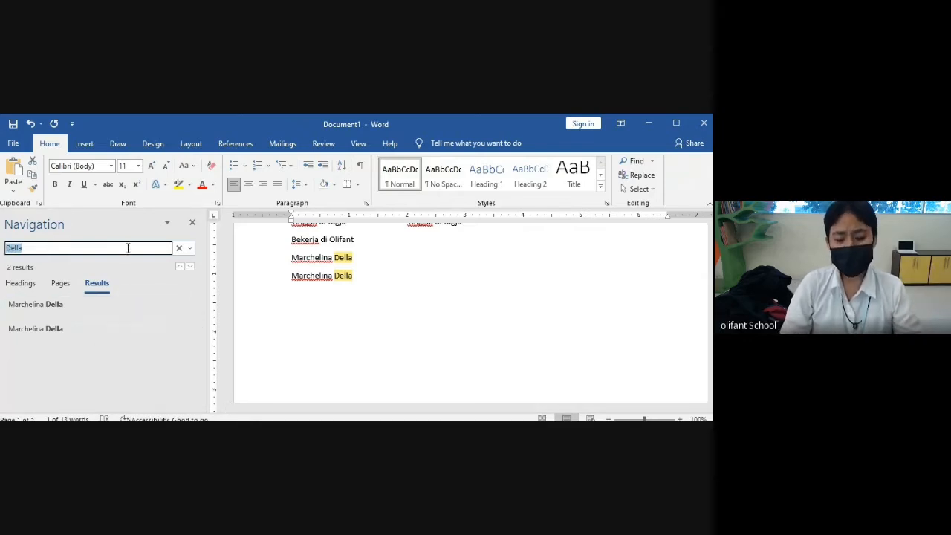
key("BackSpace")
type("Olifan")
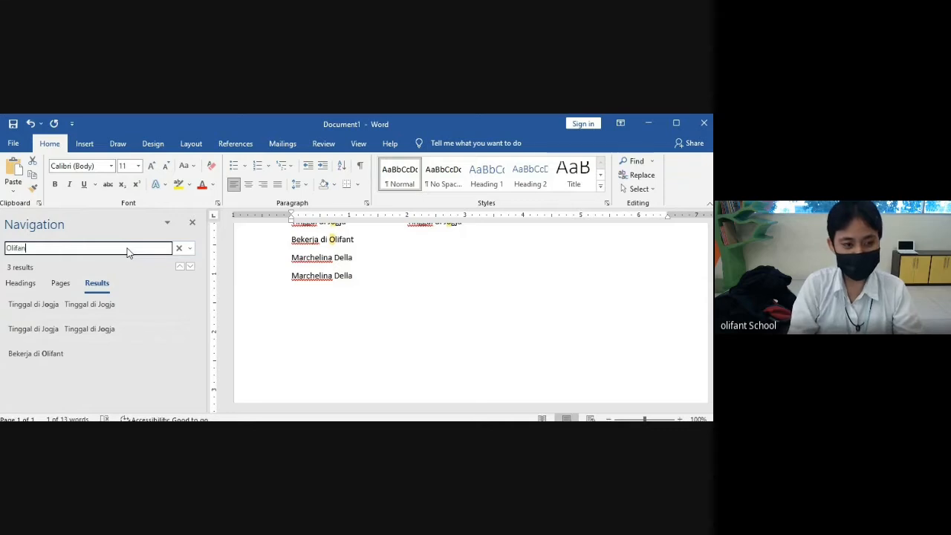
type("t")
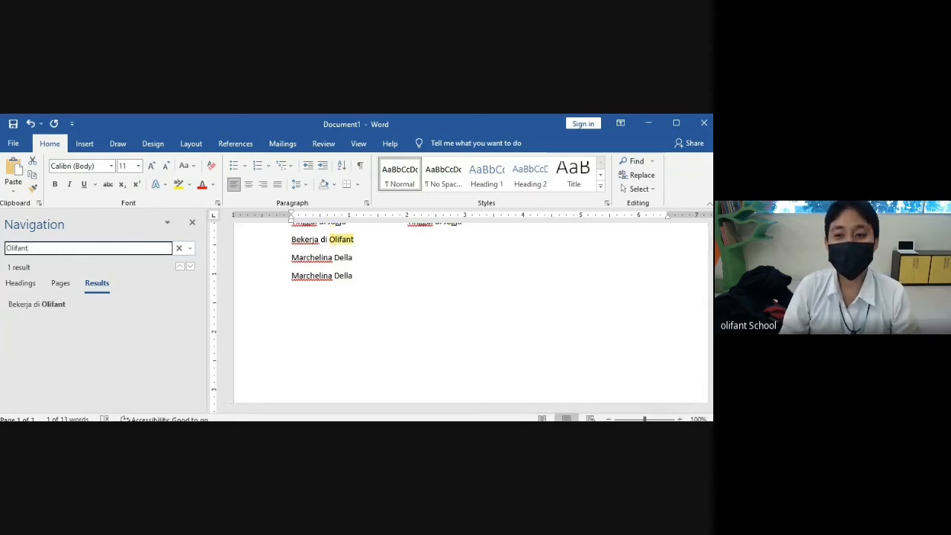
scroll(446, 282, "up", 2)
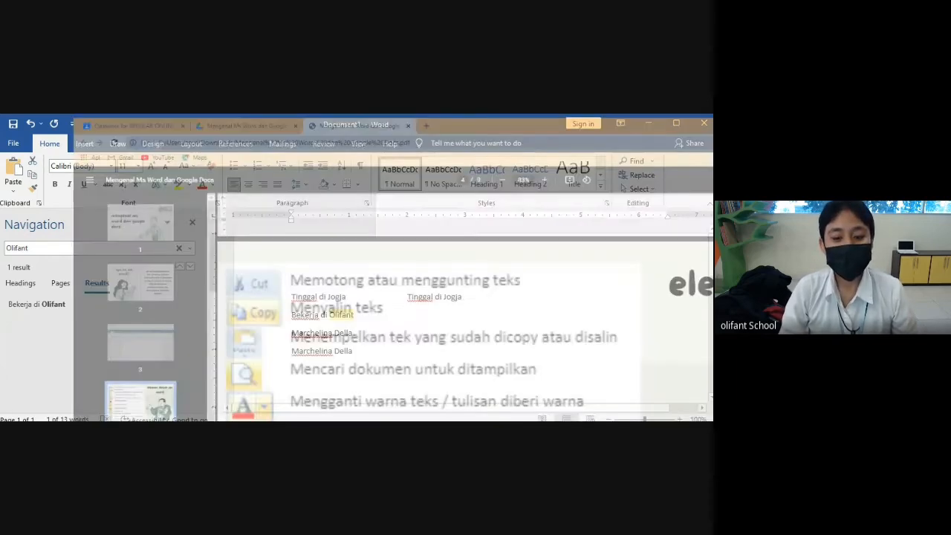
- Colour the left 'Tinggal di Jogja' line orange
key("alt+Tab")
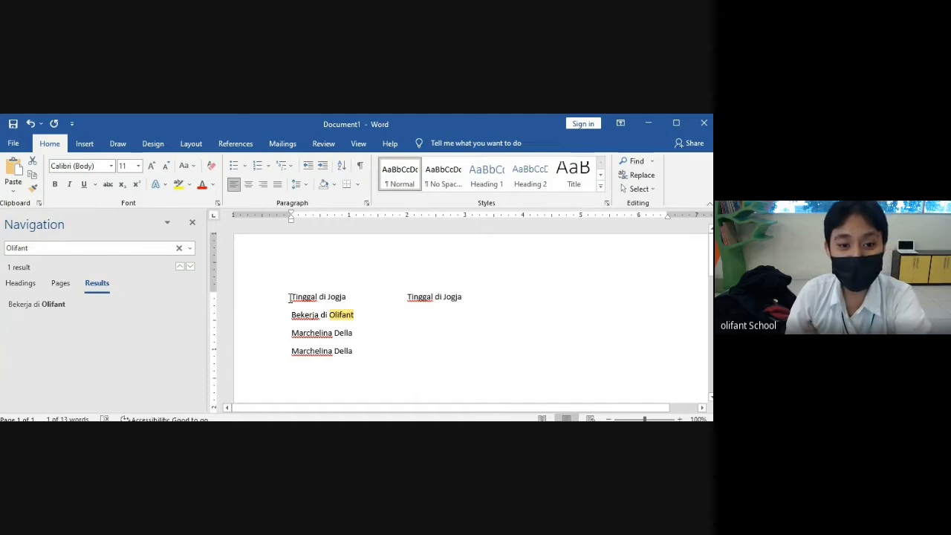
left_click_drag(289, 297, 348, 297)
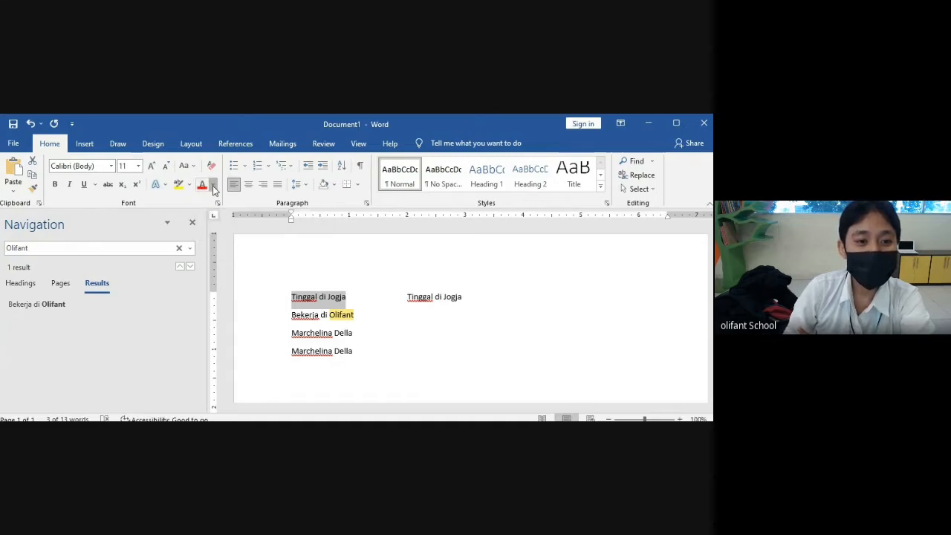
left_click(214, 189)
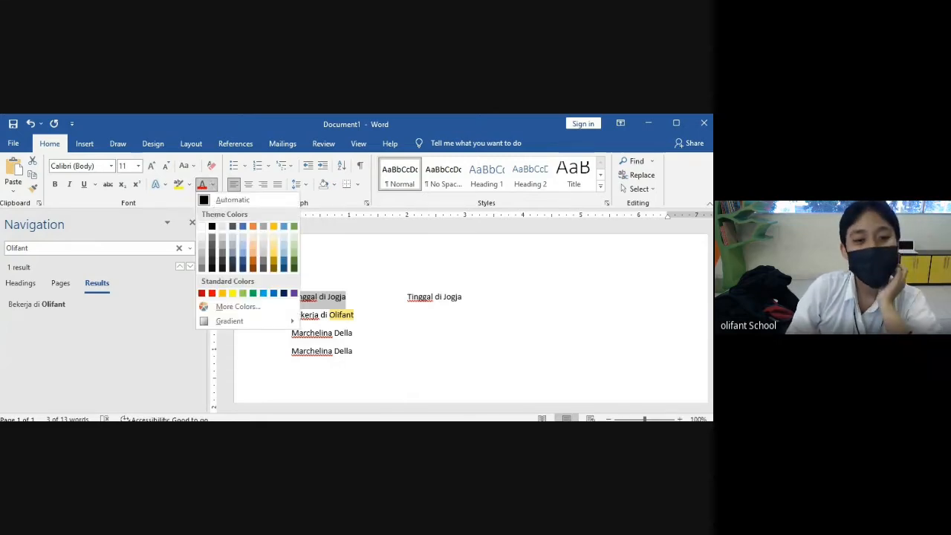
left_click(253, 226)
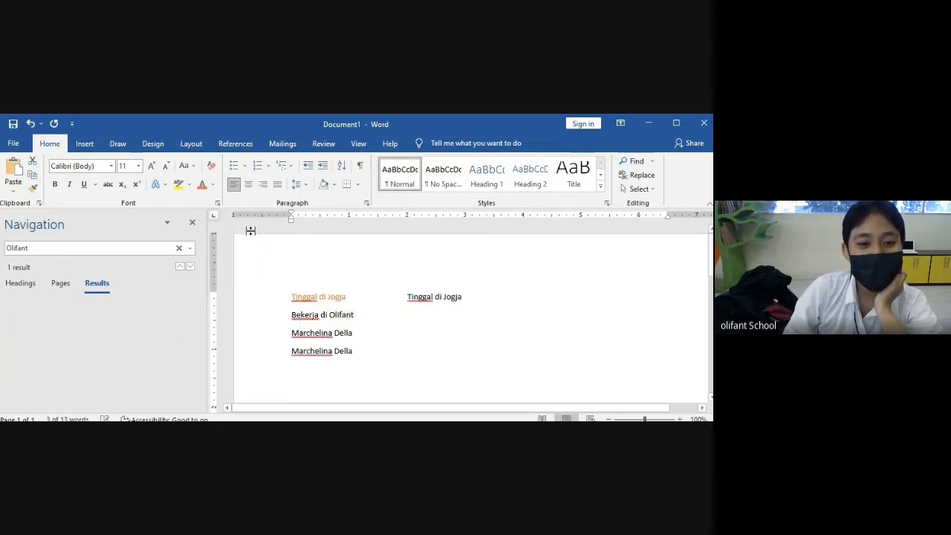
left_click(371, 315)
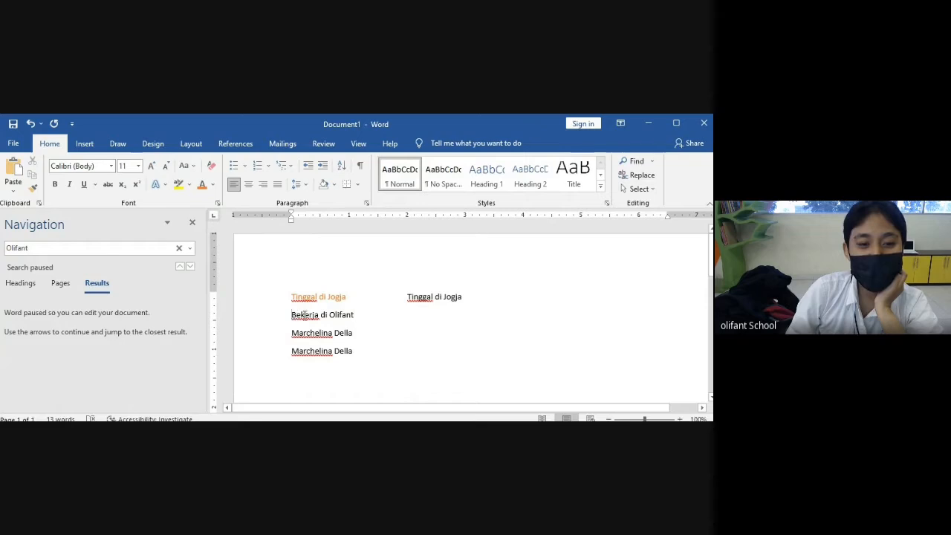
- Colour the 'Bekerja di Olifant' line blue
left_click_drag(294, 315, 354, 312)
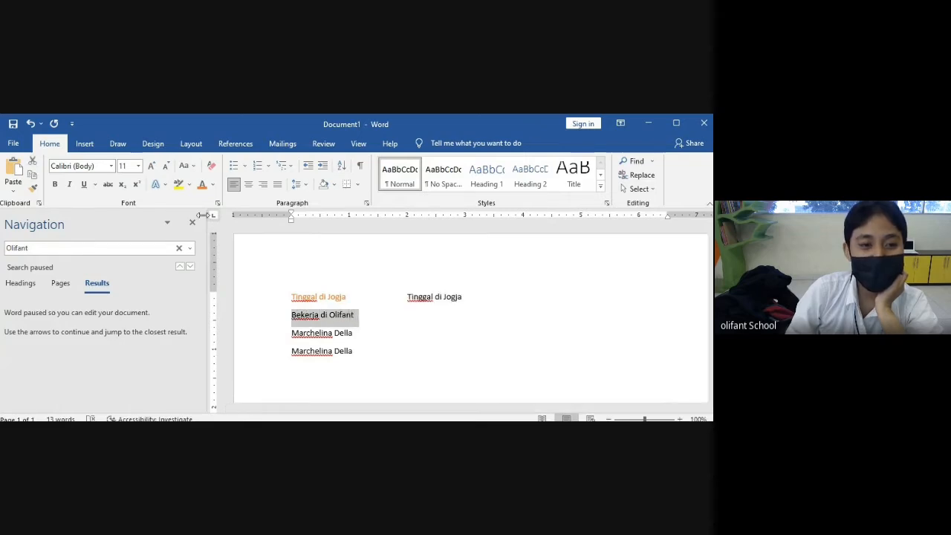
left_click(214, 184)
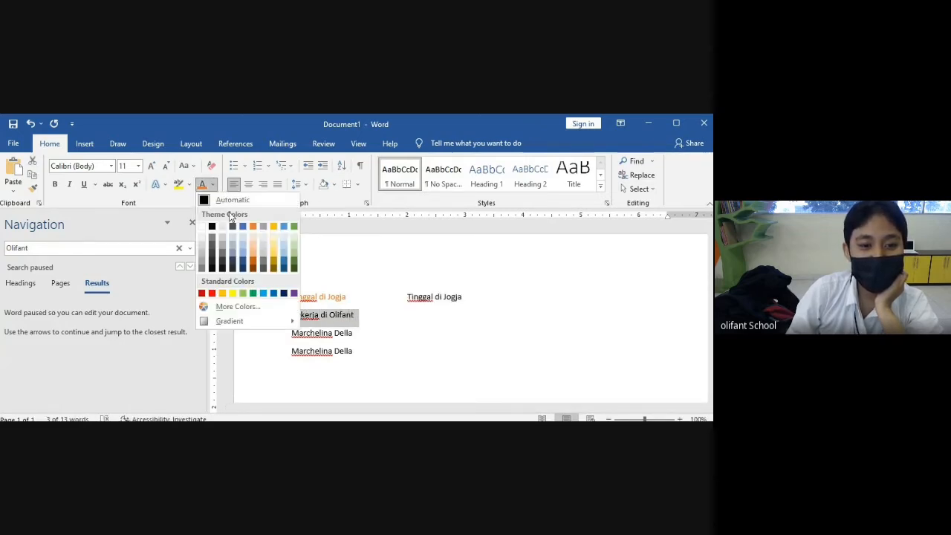
left_click(263, 294)
left_click(296, 314)
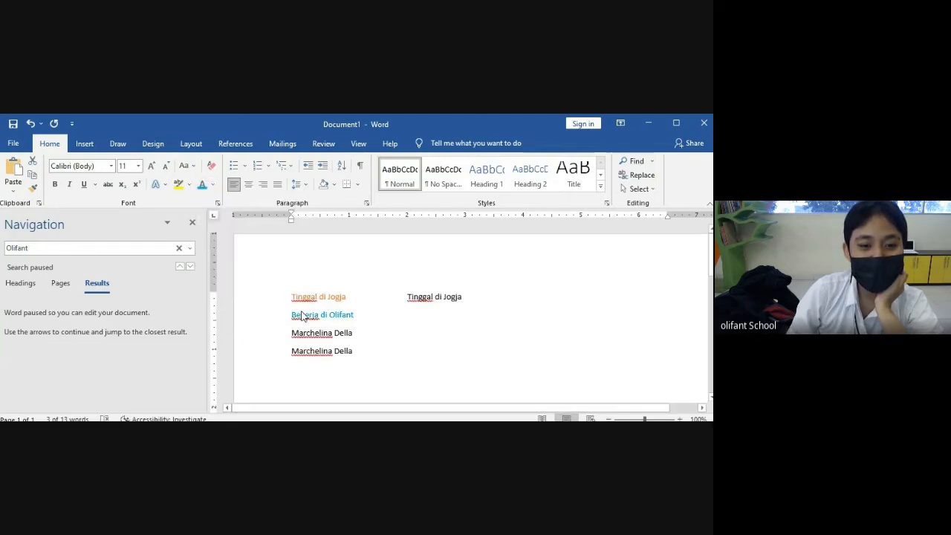
left_click(367, 321)
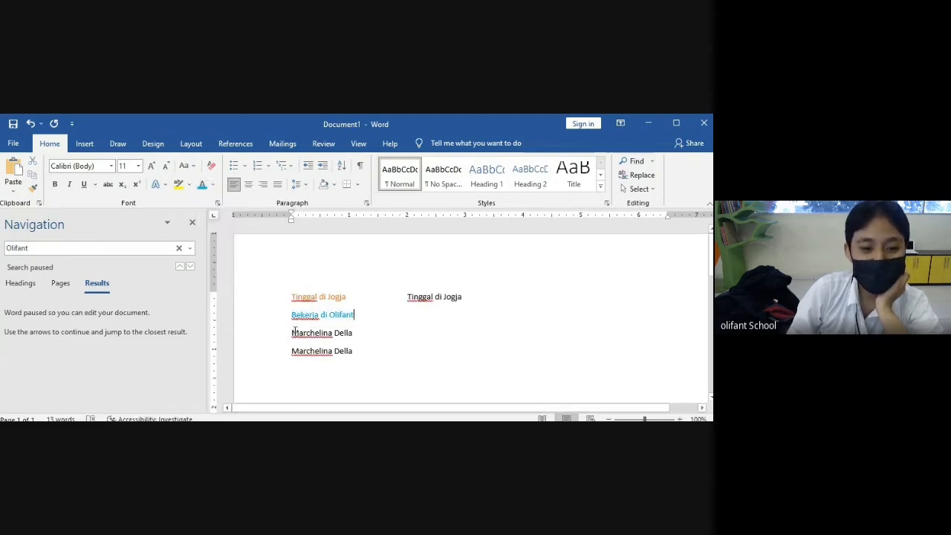
- Colour both name lines red
left_click_drag(295, 332, 356, 358)
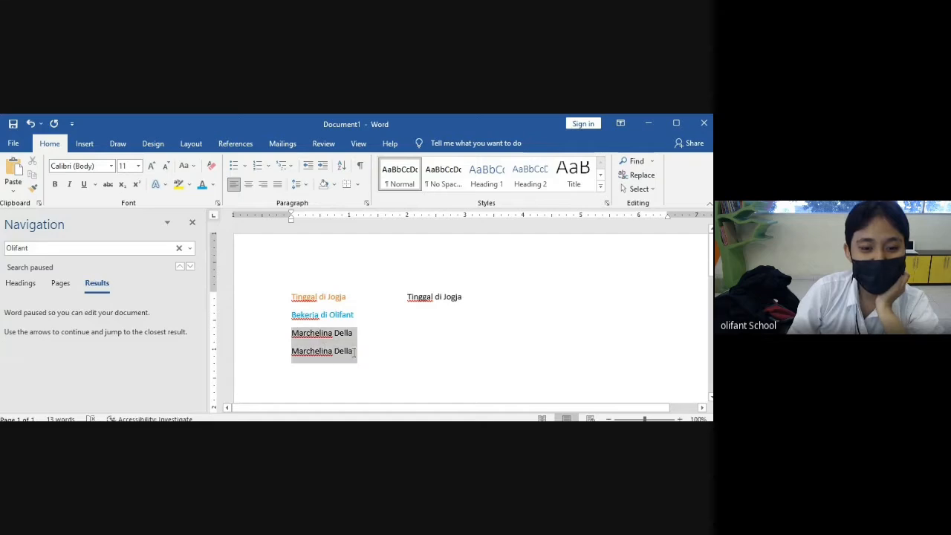
left_click(213, 186)
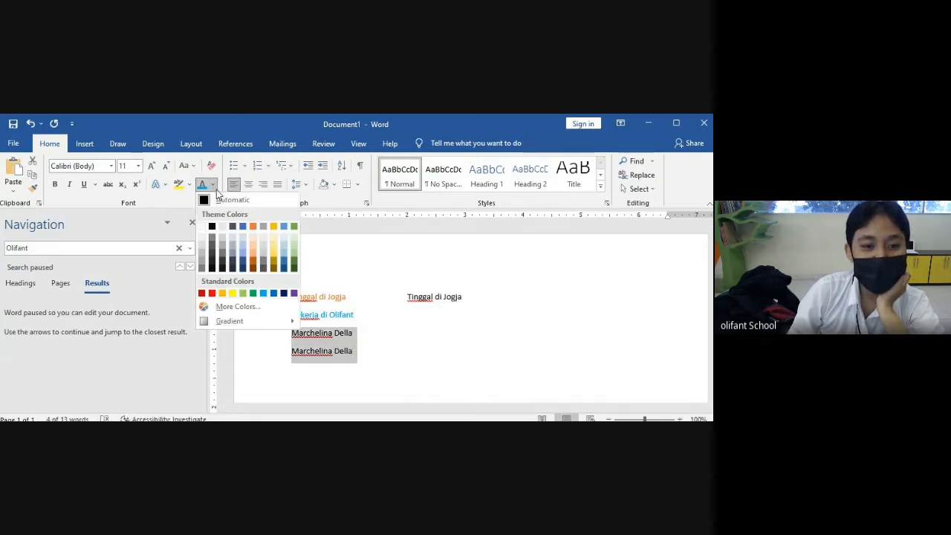
left_click(212, 294)
left_click(469, 355)
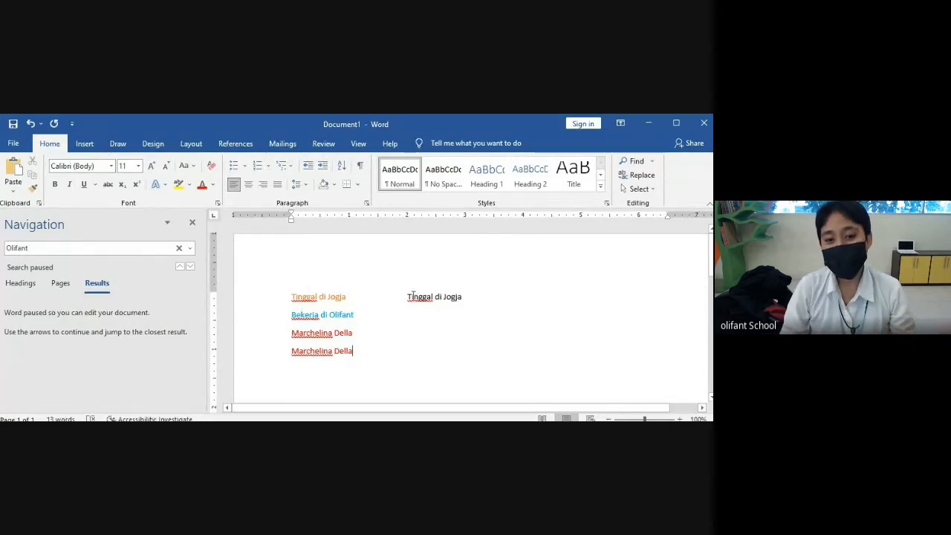
- Make the right-hand 'Tinggal di Jogja' bold
mouse_move(408, 296)
left_mouse_down()
mouse_move(461, 296)
mouse_move(407, 303)
left_mouse_up()
left_click(461, 296)
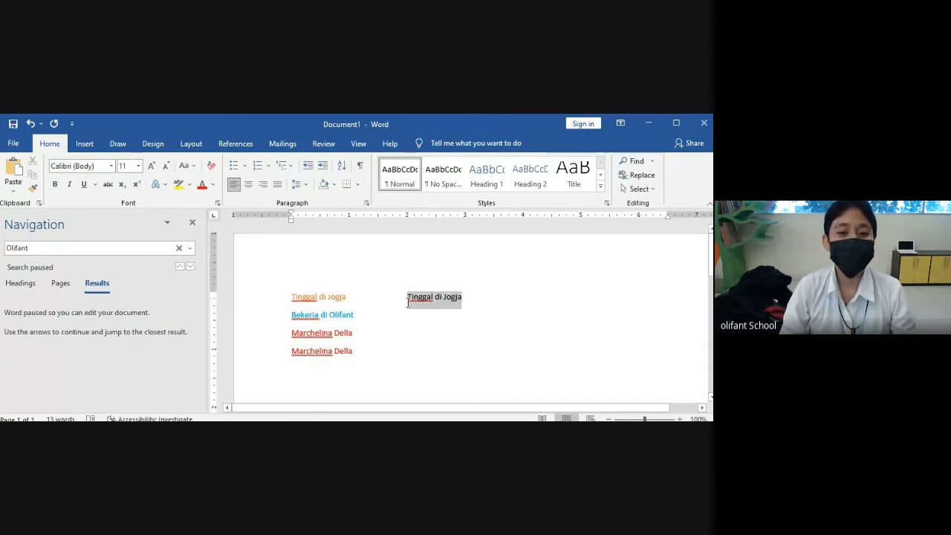
left_click(55, 185)
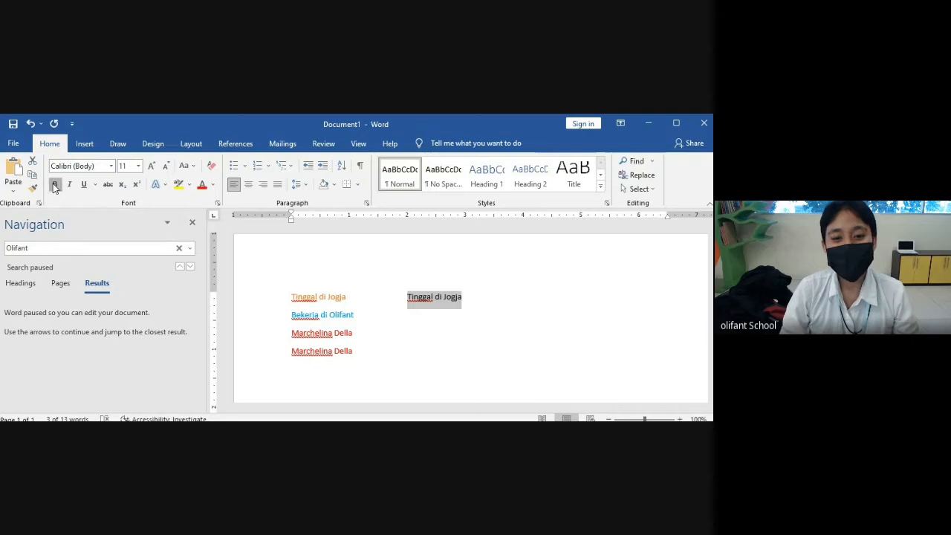
left_click(501, 327)
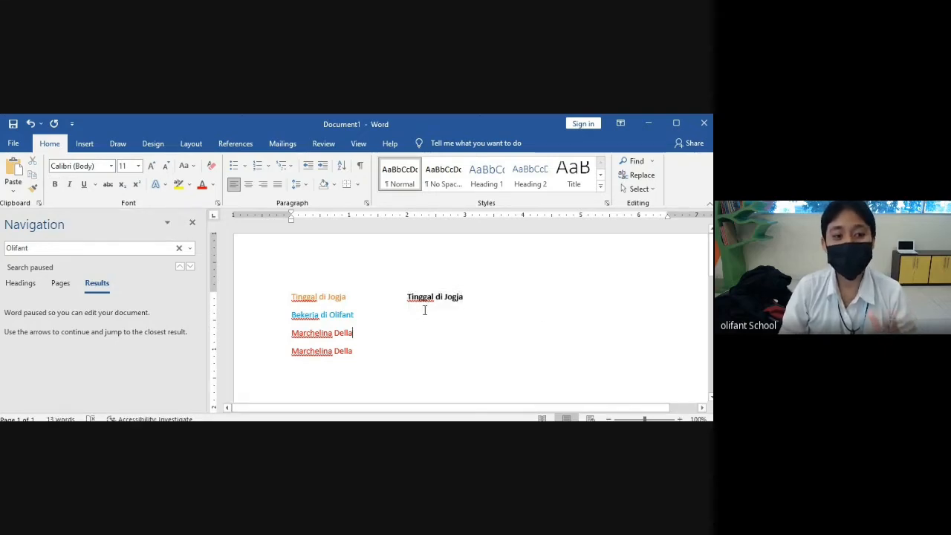
- Type a bold address line in the right column beside 'Bekerja di Olifant'
left_click(438, 316)
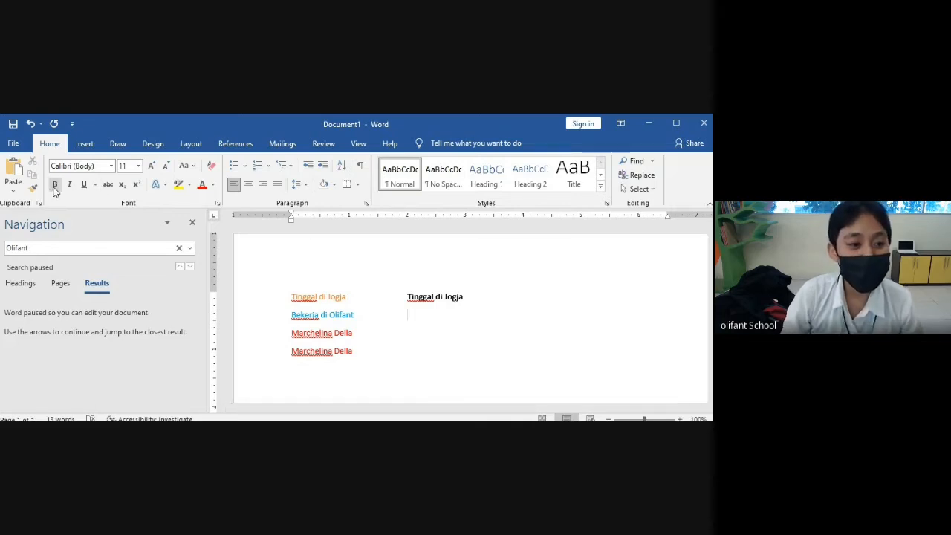
left_click(54, 188)
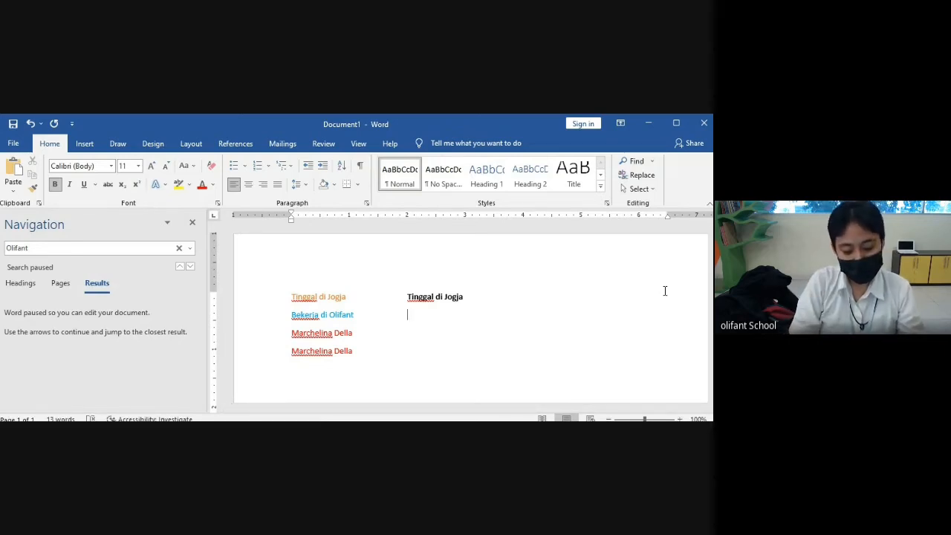
type("Alamat")
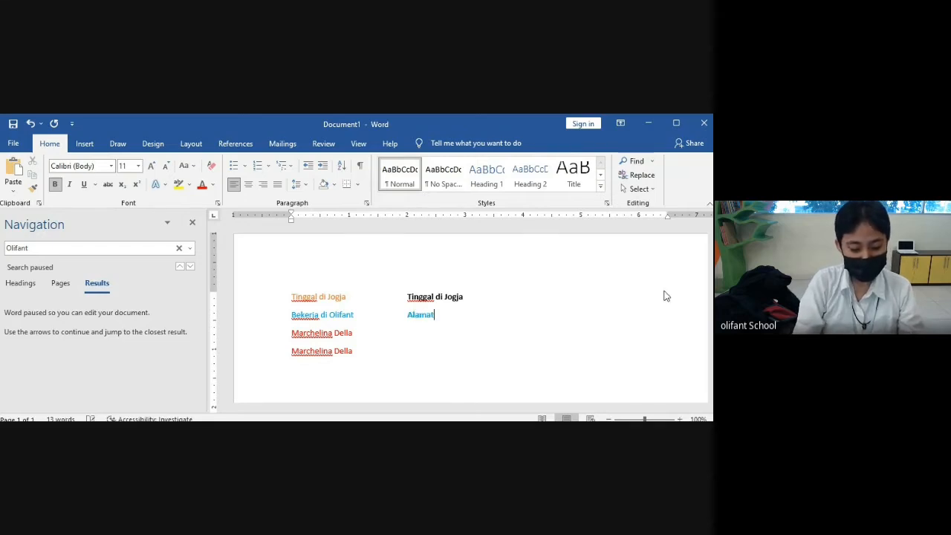
type(" saya a")
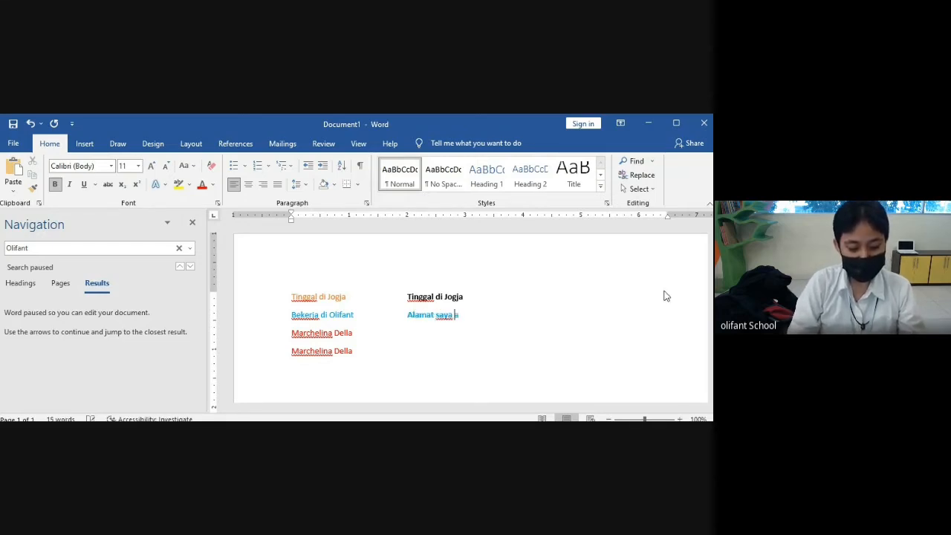
type("da di Jl m")
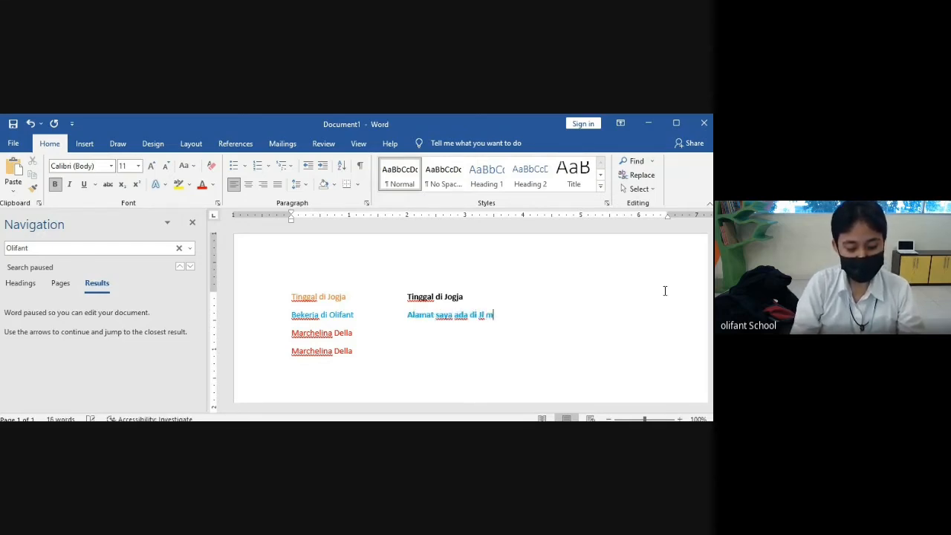
type("ga")
key("BackSpace")
key("BackSpace")
key("BackSpace")
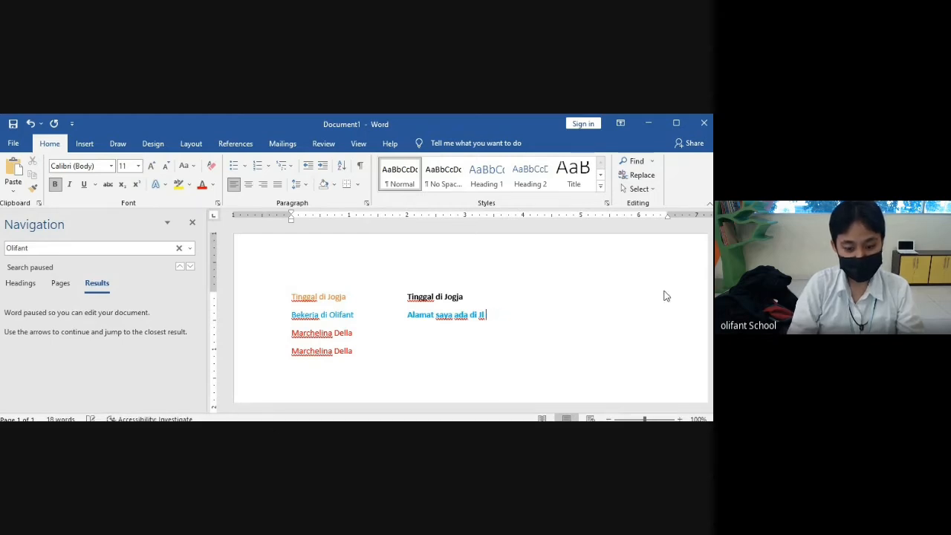
type("Magelang")
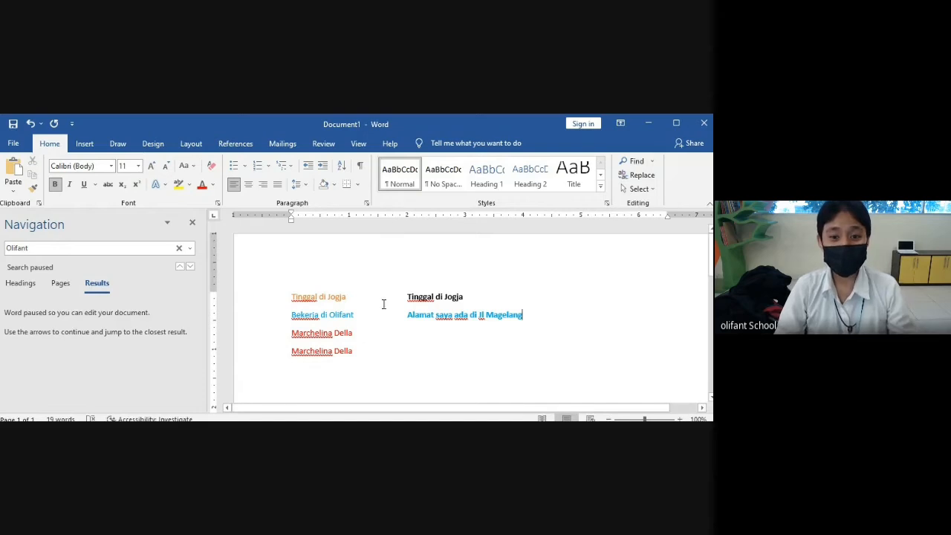
left_click_drag(407, 317, 502, 327)
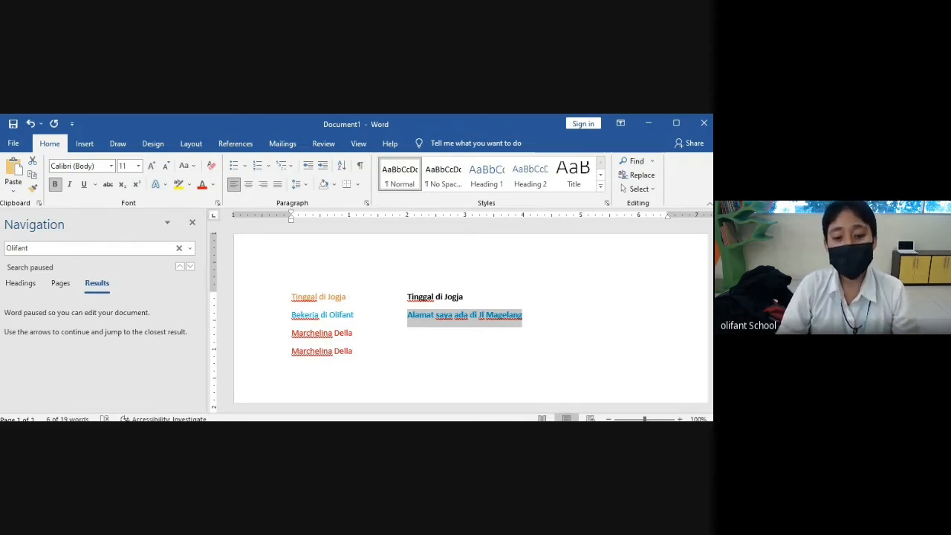
- Select the orange 'Tinggal di Jogja' line in the left column
key("alt+Tab")
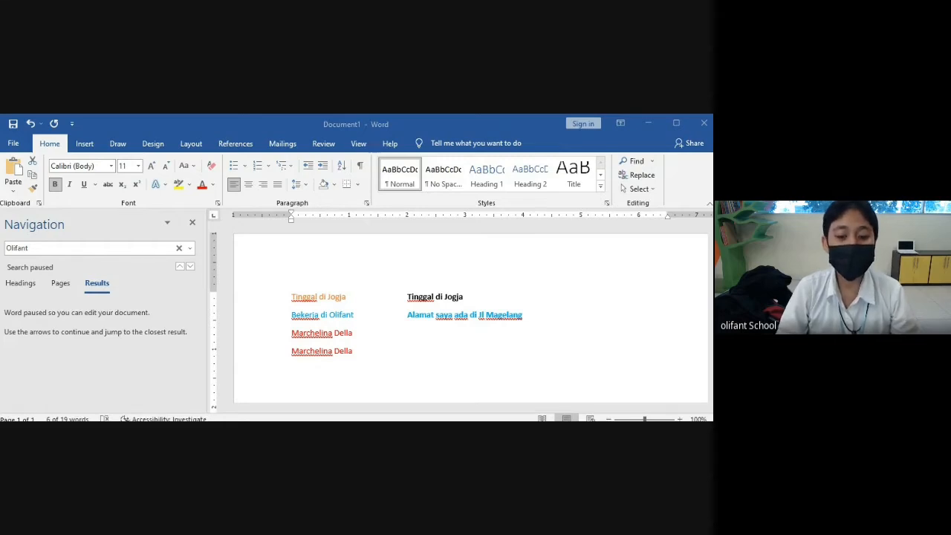
key("alt+Tab")
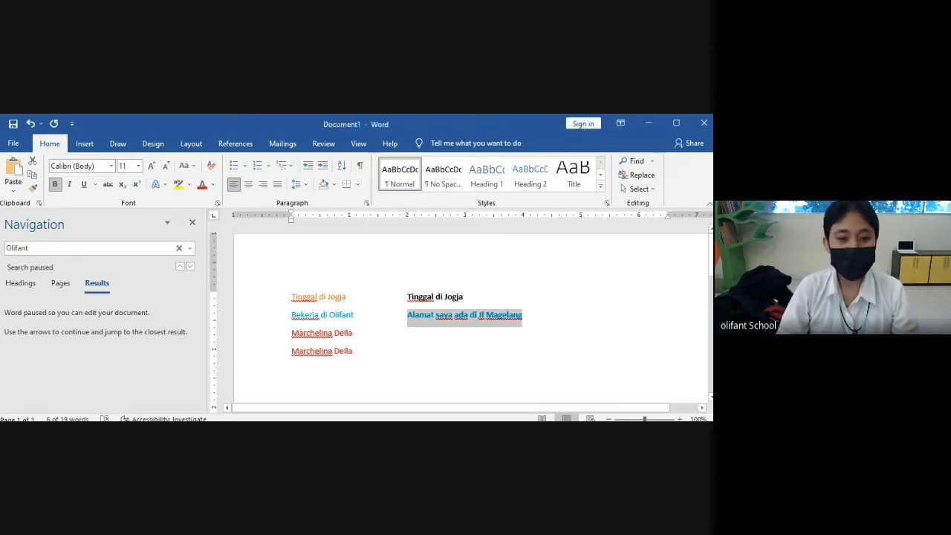
left_click_drag(290, 300, 339, 299)
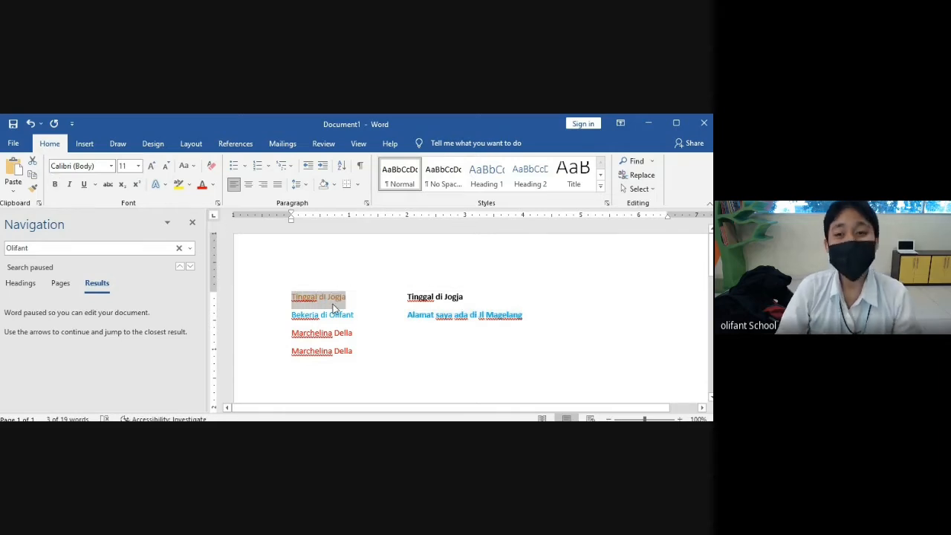
- Make the orange 'Tinggal di Jogja' line italic
left_click(70, 186)
left_click(292, 367)
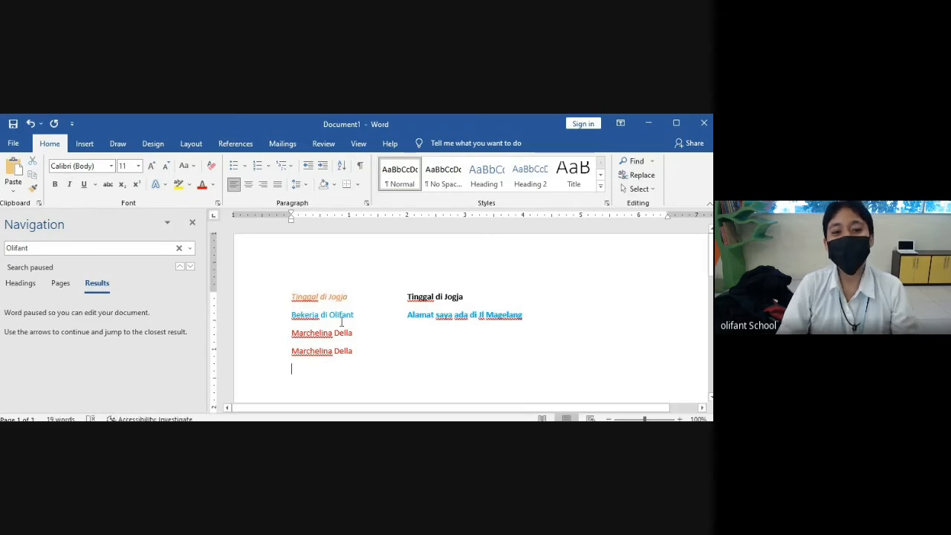
left_click_drag(311, 297, 356, 296)
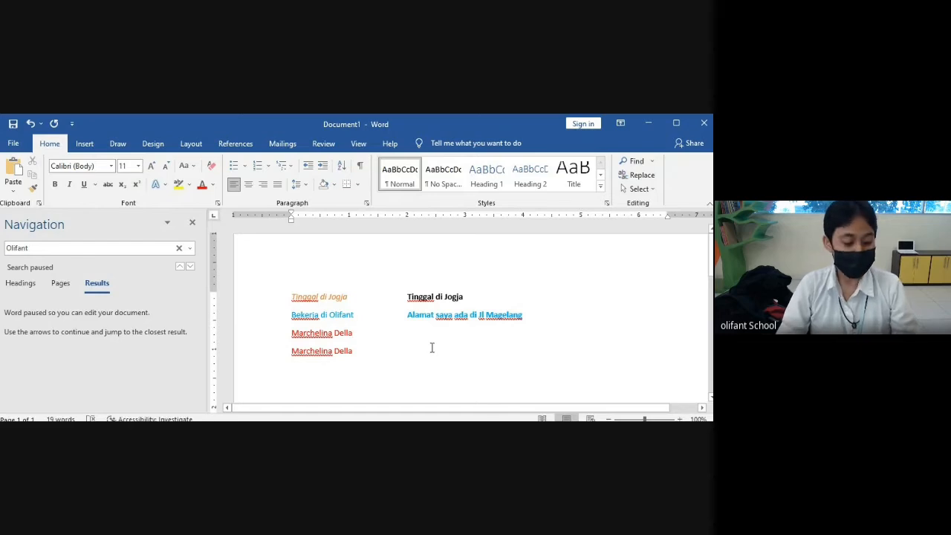
- Add the italic line 'Saya lahir di Tangerang' beside the first name line
key("Tab")
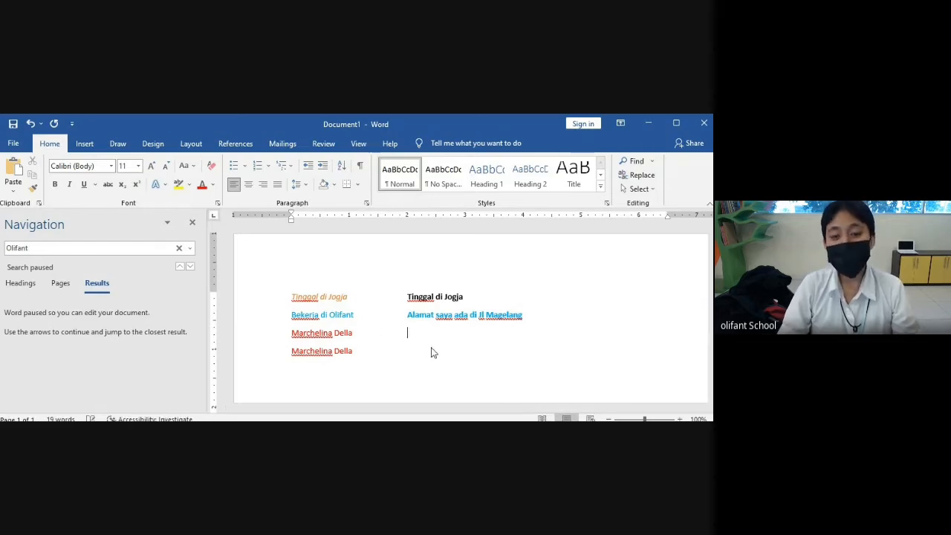
left_click(70, 188)
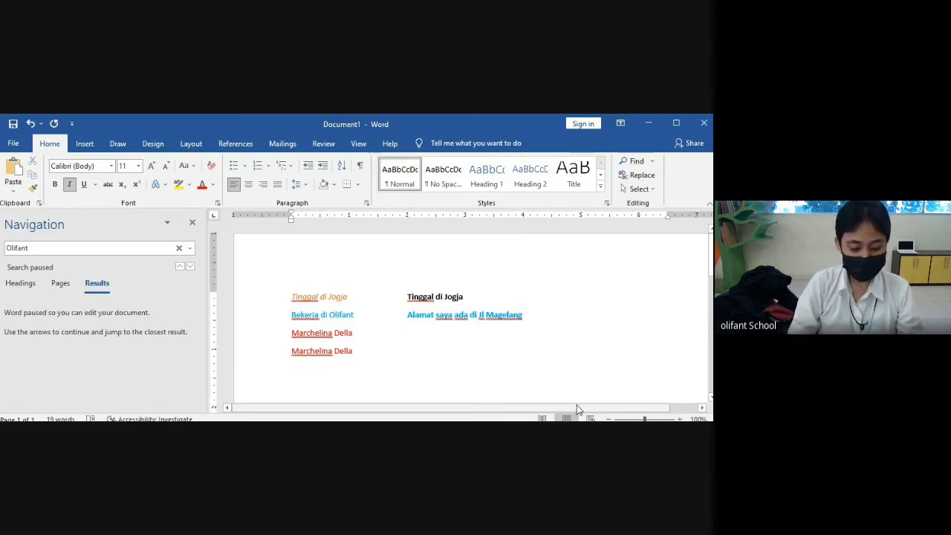
type("aya lahir d")
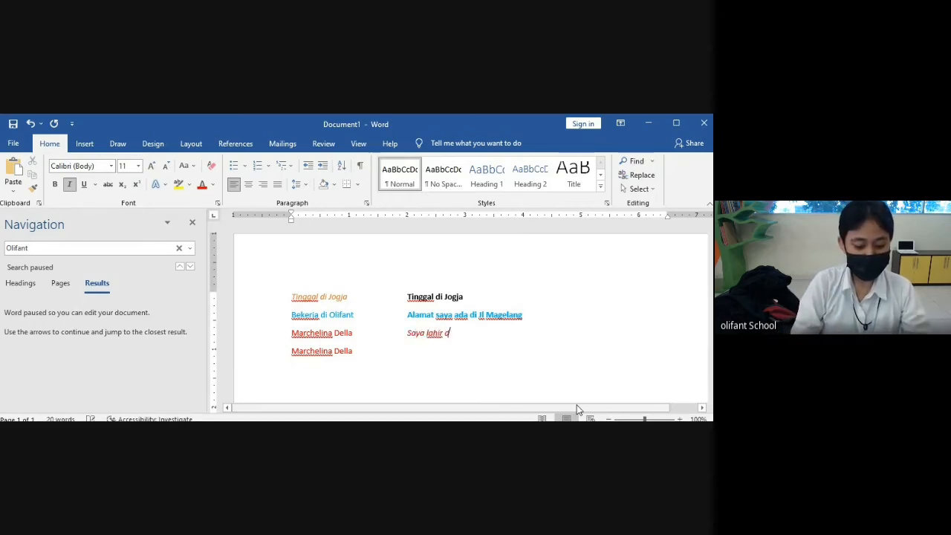
type("i Tangerang")
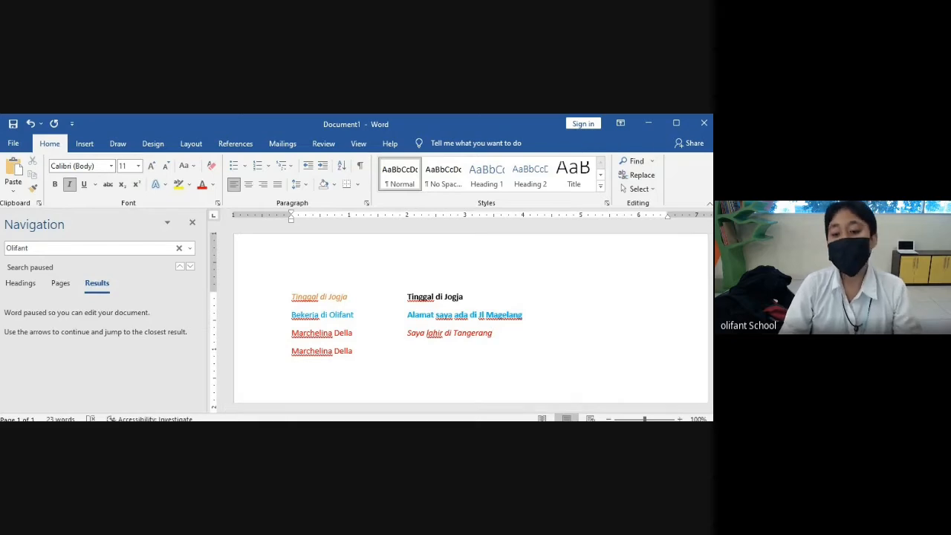
key("alt+Tab")
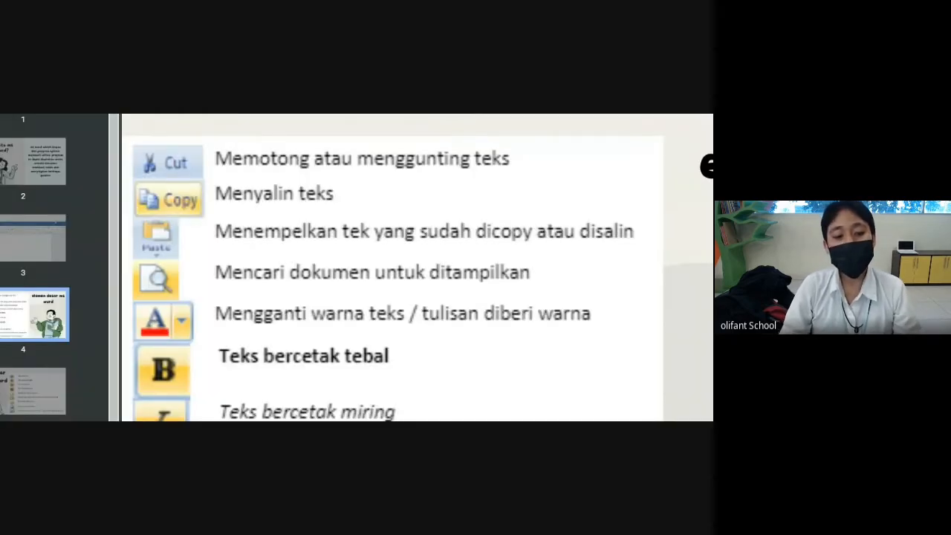
key("alt+Tab")
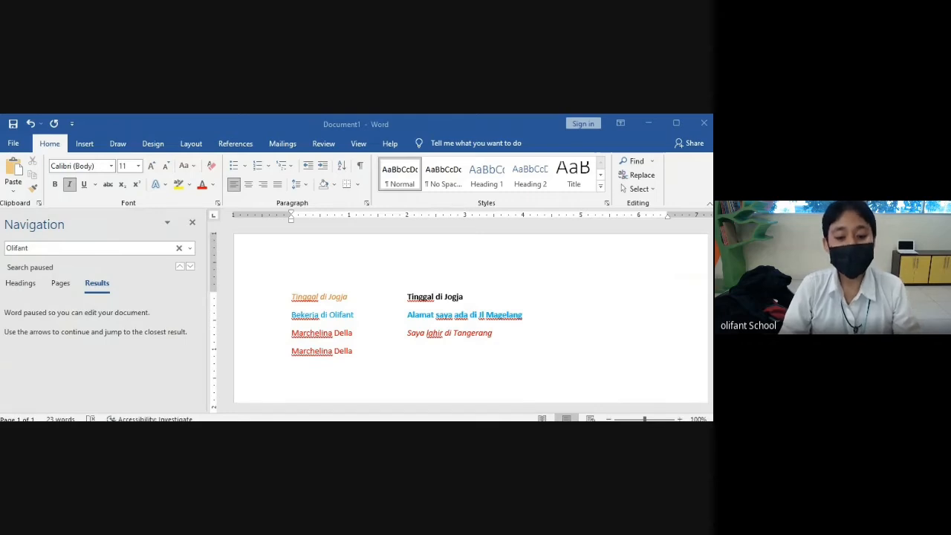
- Underline the 'Bekerja di Olifant' line
key("alt+Tab")
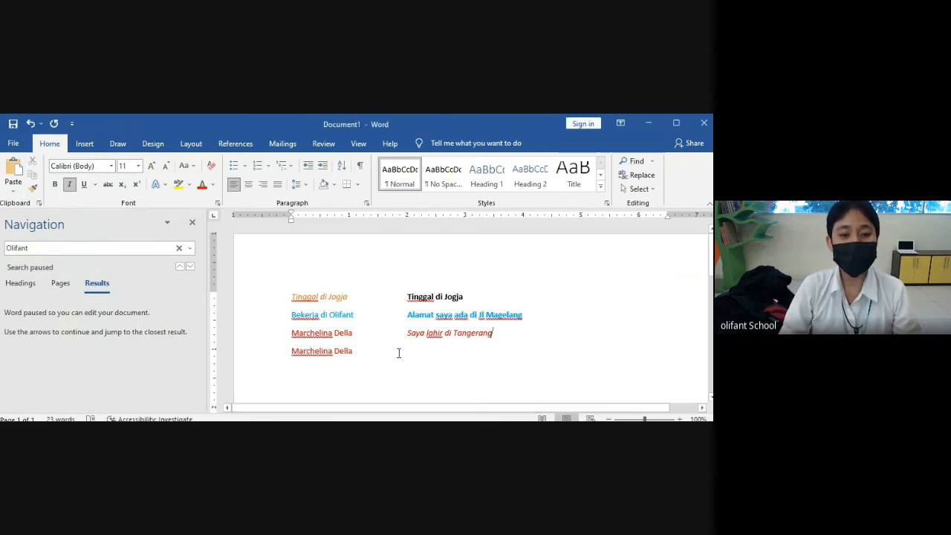
left_click_drag(290, 316, 354, 318)
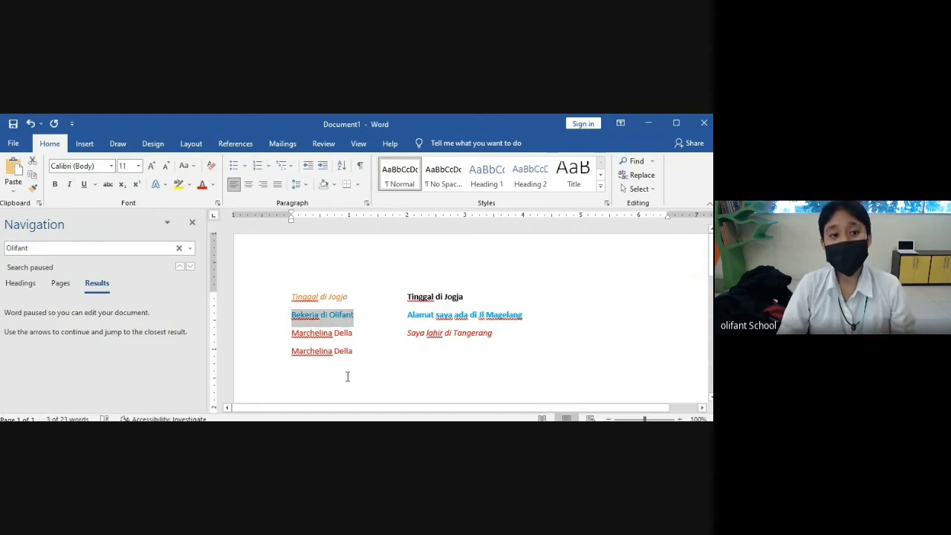
left_click(95, 185)
left_click(96, 185)
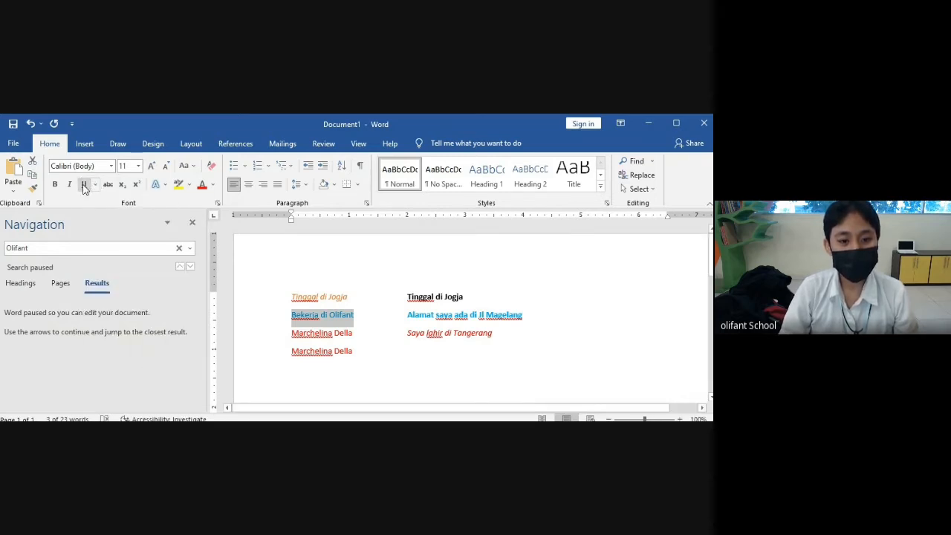
left_click(84, 185)
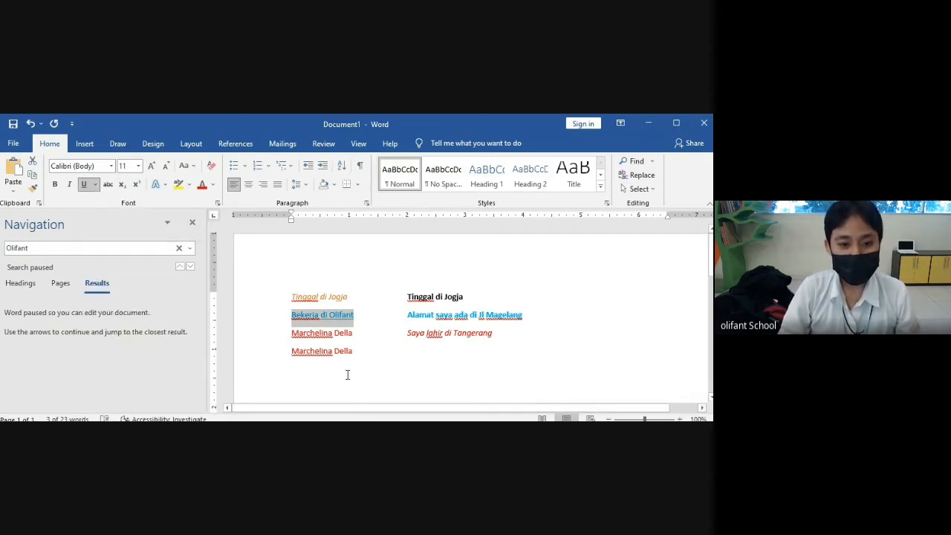
left_click(301, 314)
left_click_drag(293, 314, 349, 314)
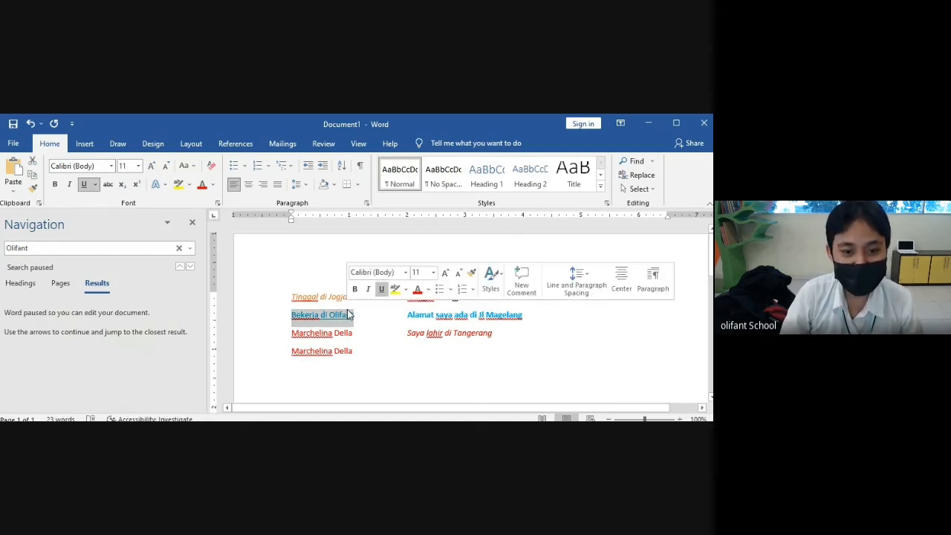
- Add the underlined line 'Umur saya 25 tahun' beside the second name line, fixing the typo
left_click(420, 350)
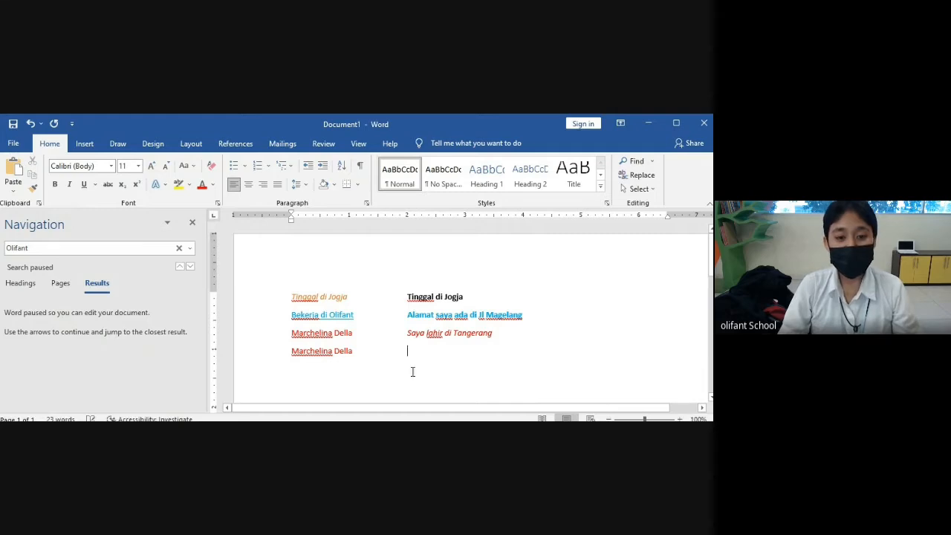
left_click(84, 190)
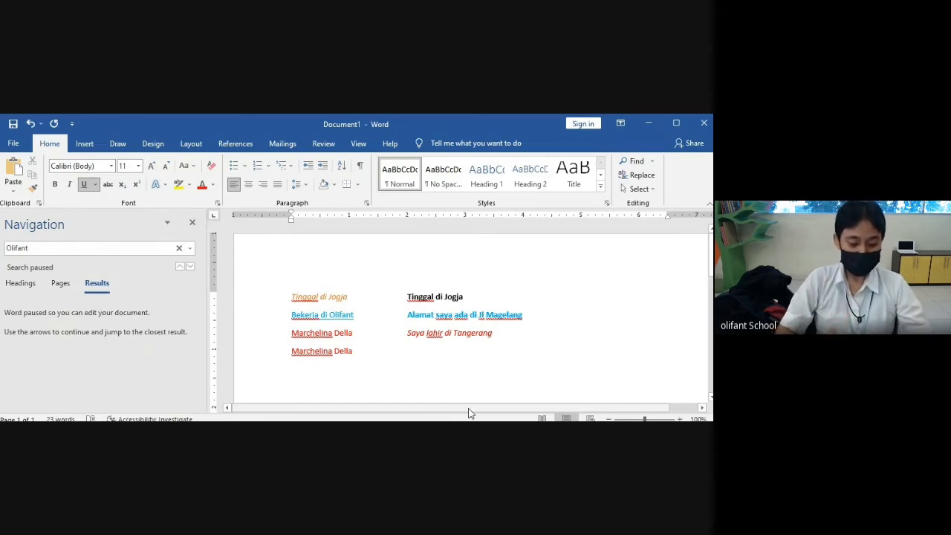
type("Unur")
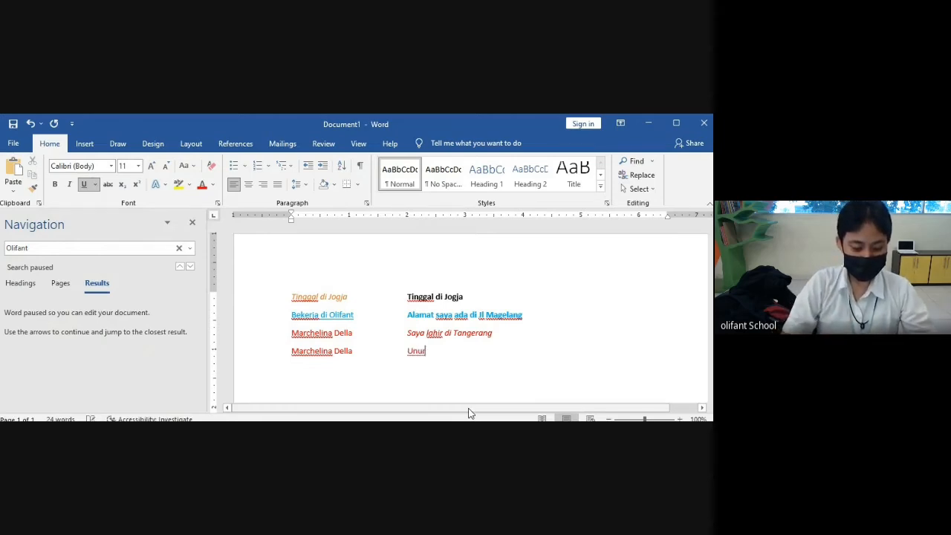
type(" saya 25 tahun")
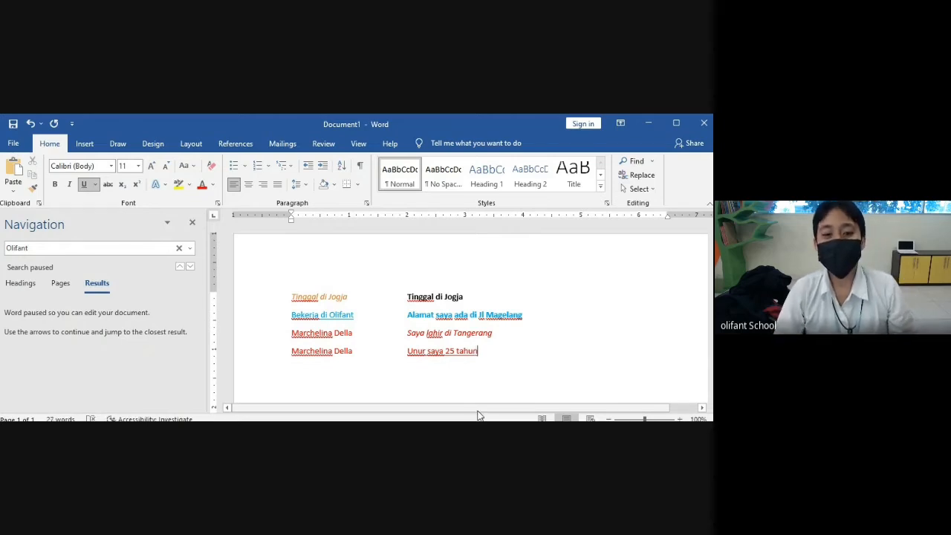
left_click(417, 349)
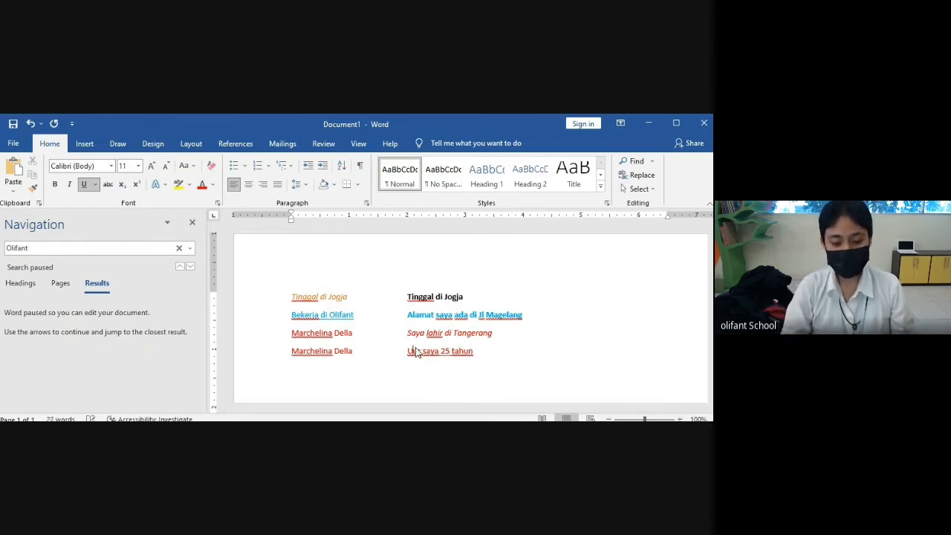
key("BackSpace")
type("m")
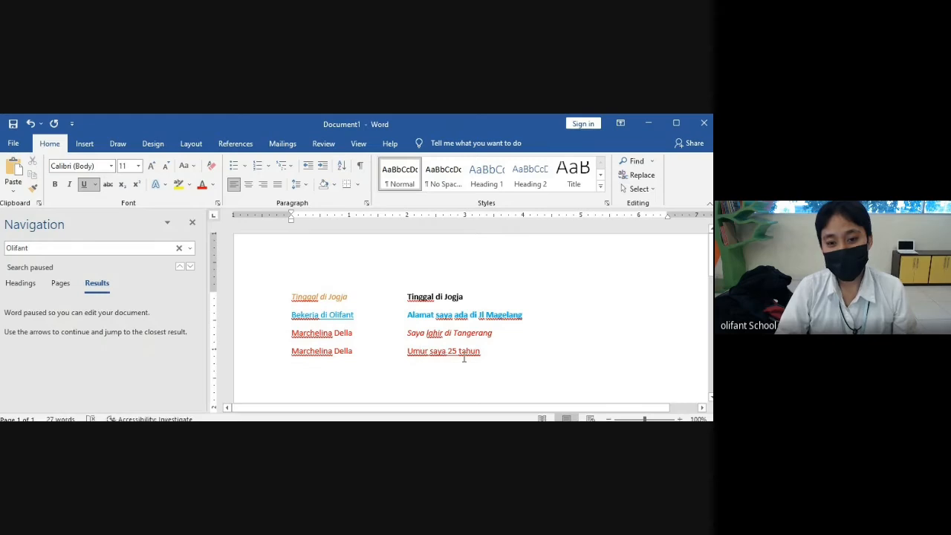
left_click(496, 353)
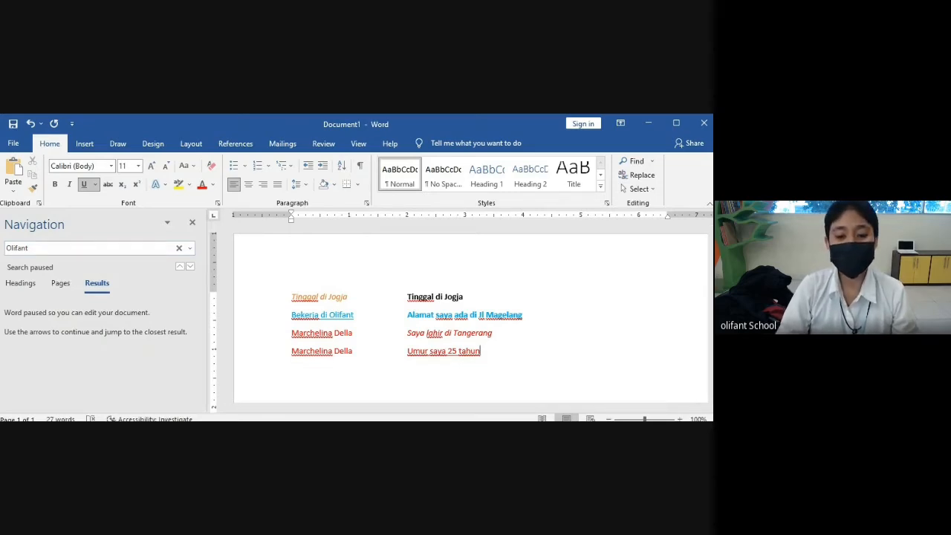
- Select the left-column text starting at 'Tinggal'
key("alt+Tab")
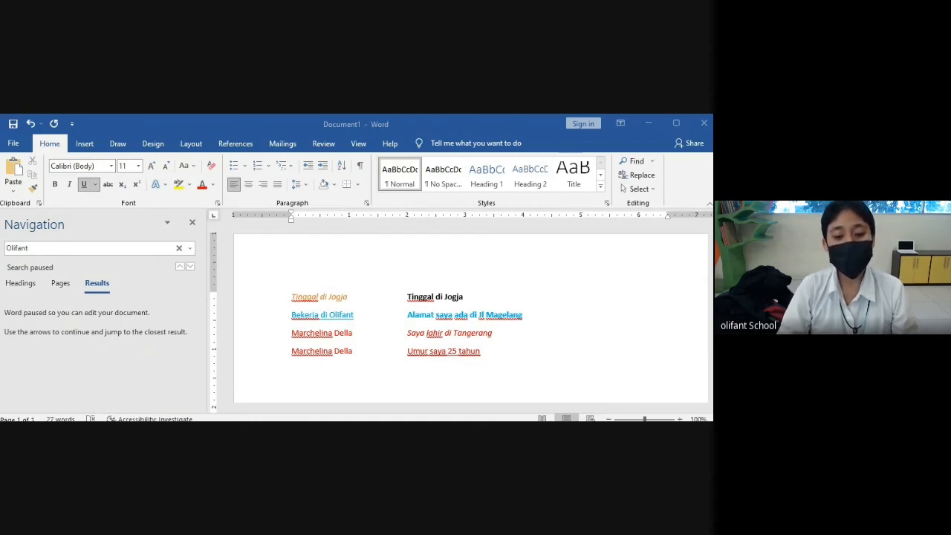
key("alt+Tab")
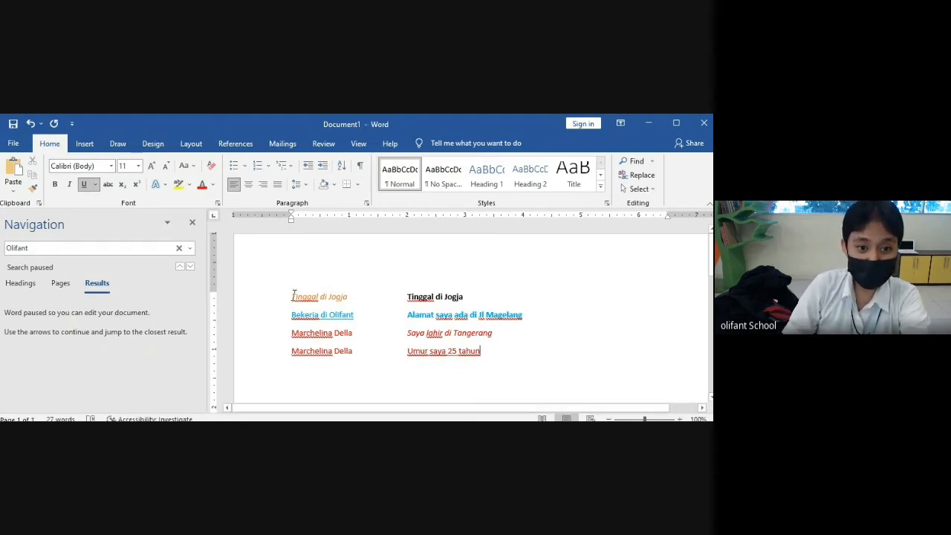
left_click_drag(293, 296, 354, 331)
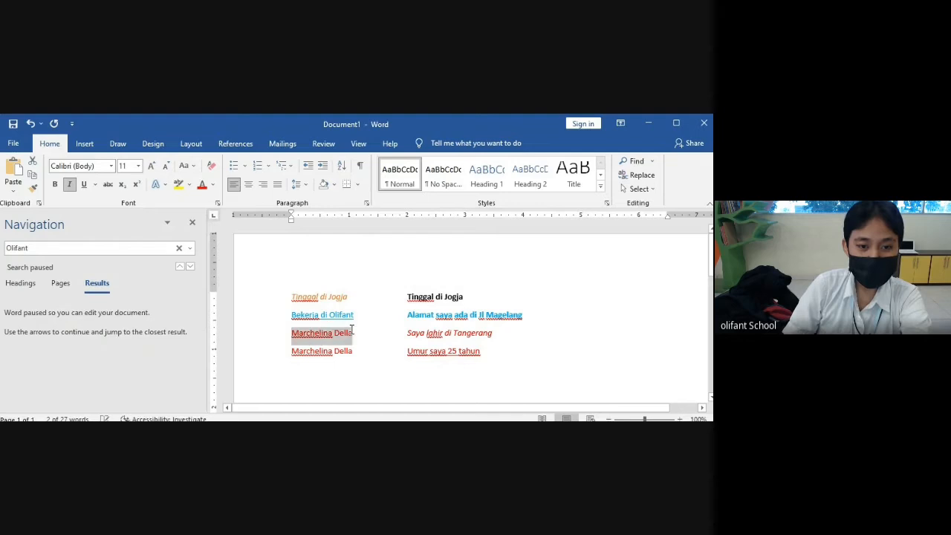
- Enlarge the selected name text to 20 pt
left_click(138, 166)
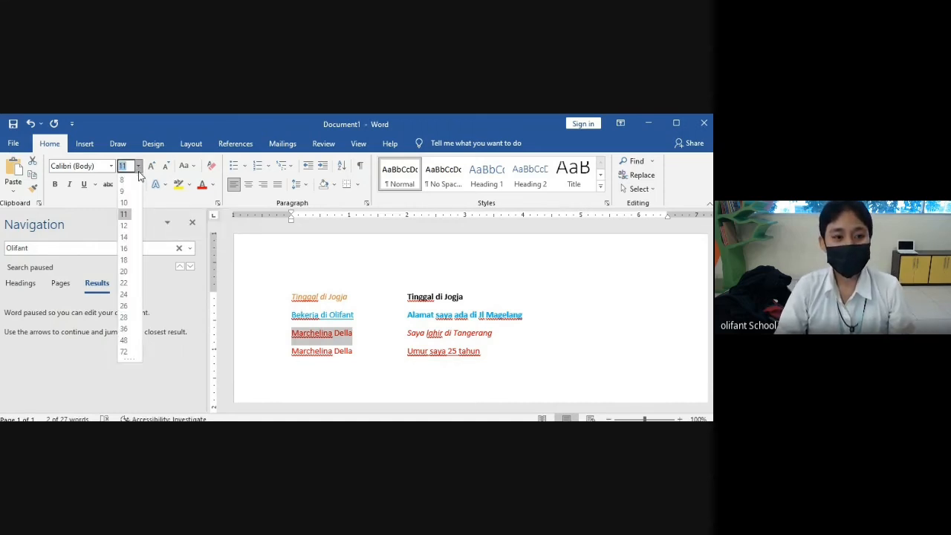
left_click(124, 272)
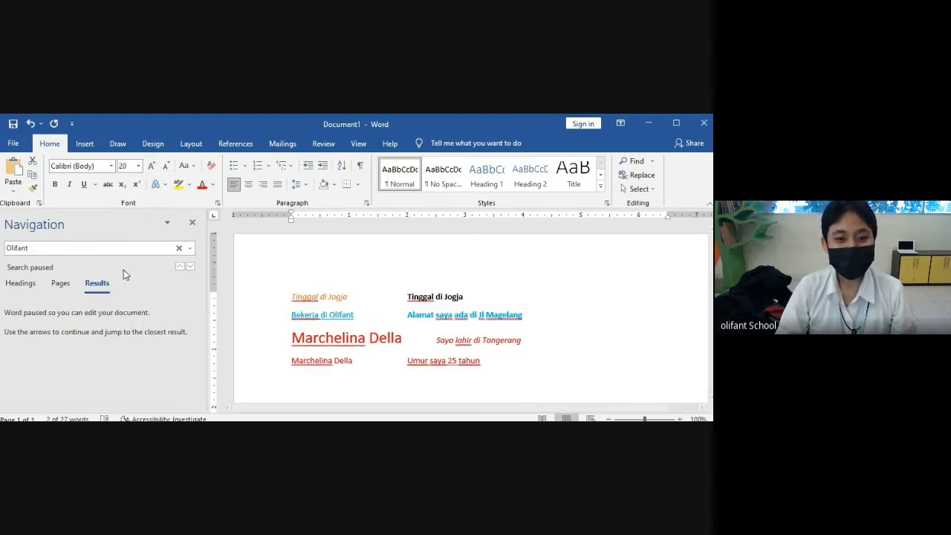
left_click(381, 339)
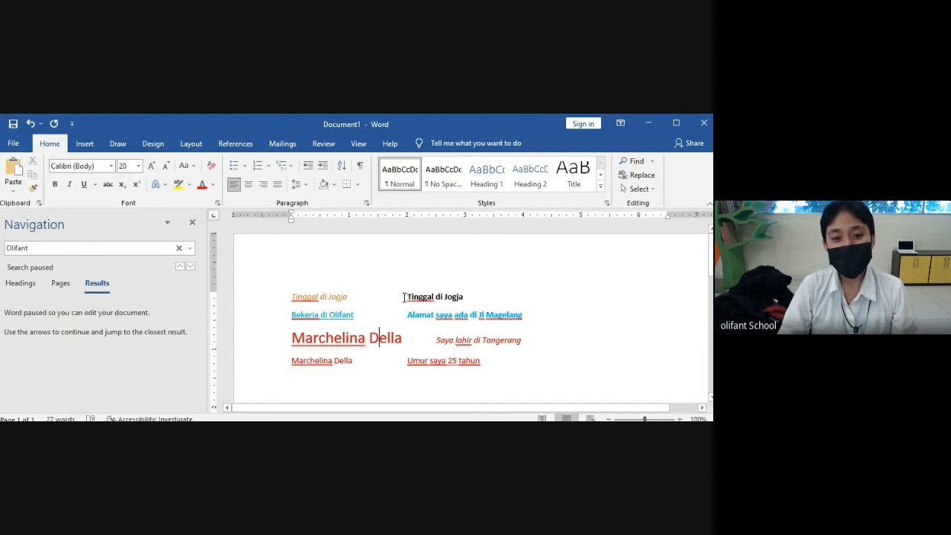
- Shrink the bold right-hand 'Tinggal di Jogja' to 8 pt
left_click_drag(403, 298, 464, 299)
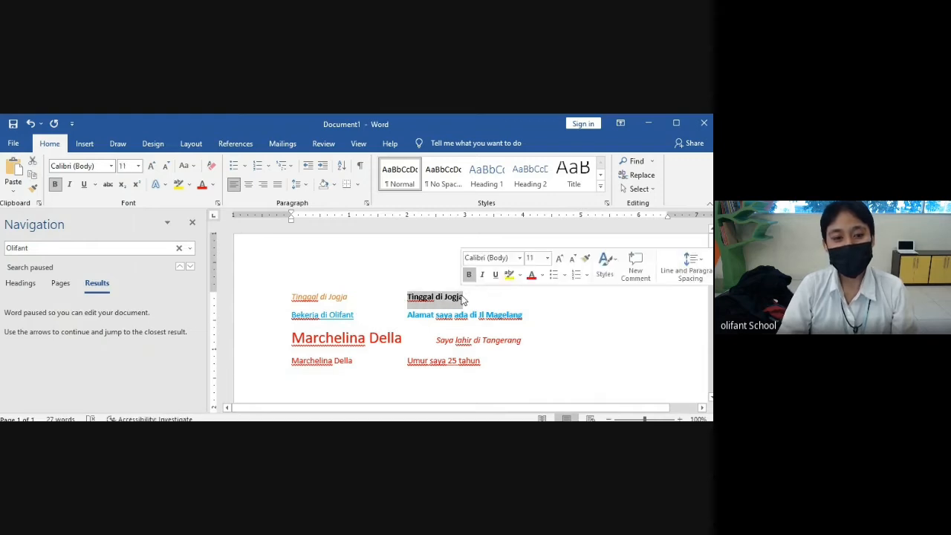
left_click(139, 167)
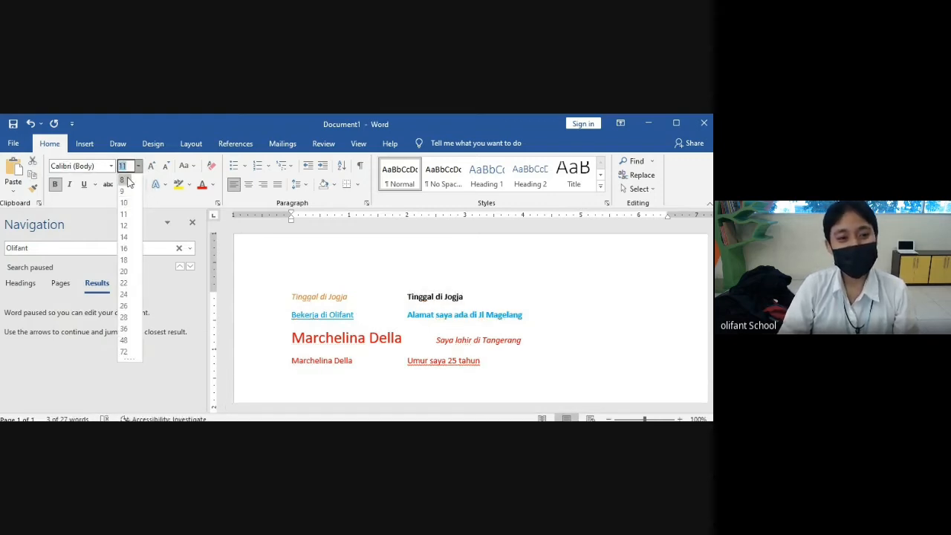
left_click(124, 180)
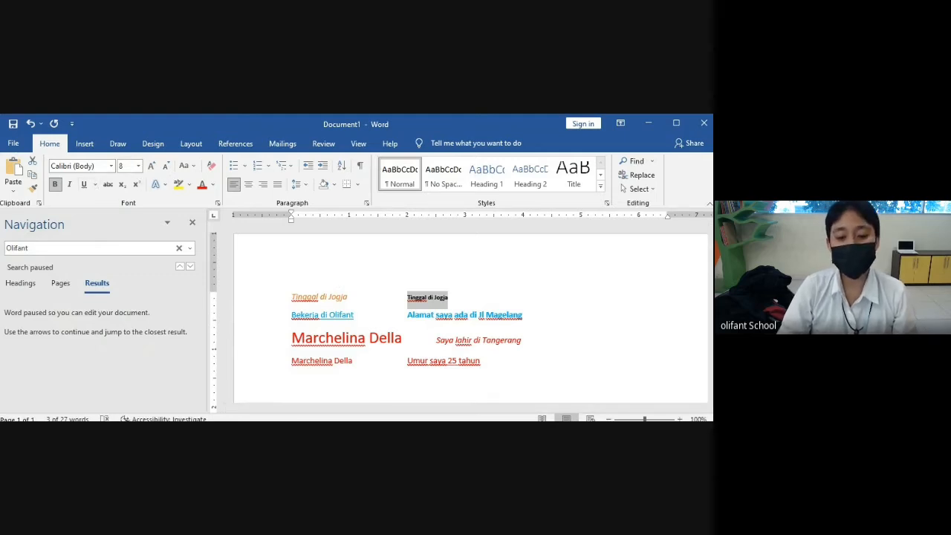
key("alt+Tab")
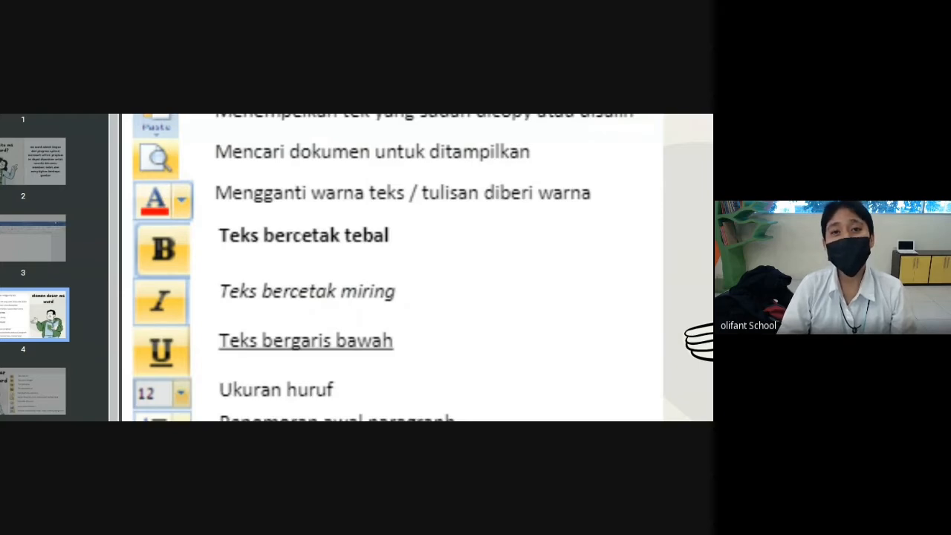
key("alt+Tab")
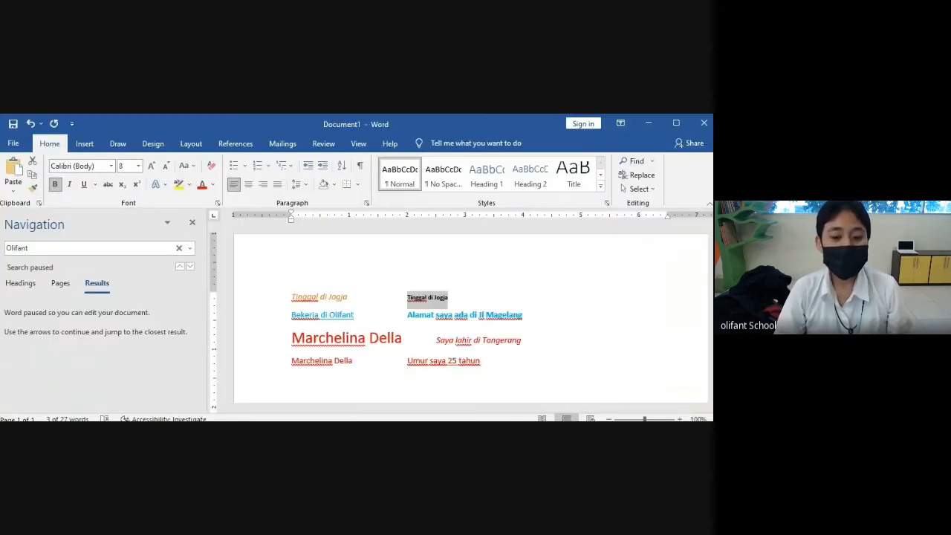
- Add a new empty line after 'Umur saya 25 tahun' in Document1
key("alt+Tab")
key("alt+Tab")
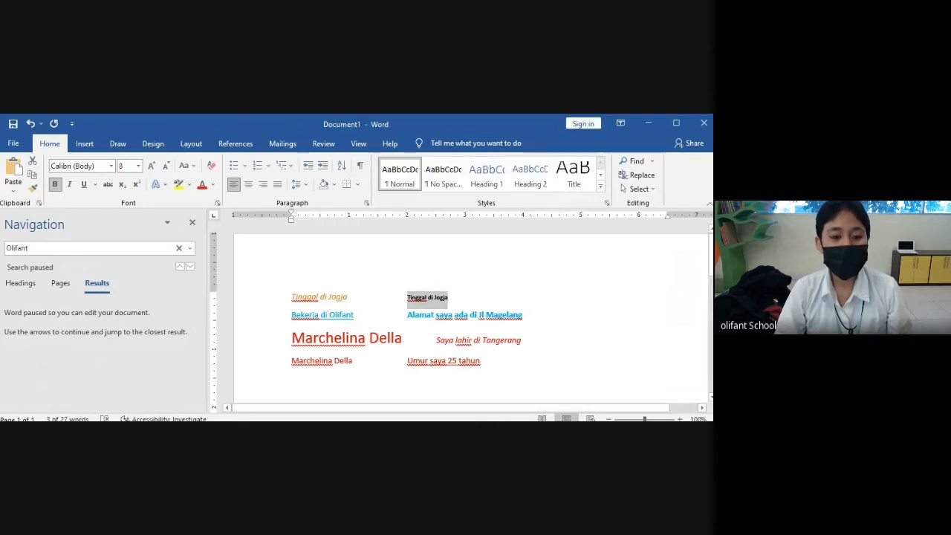
key("alt+Tab")
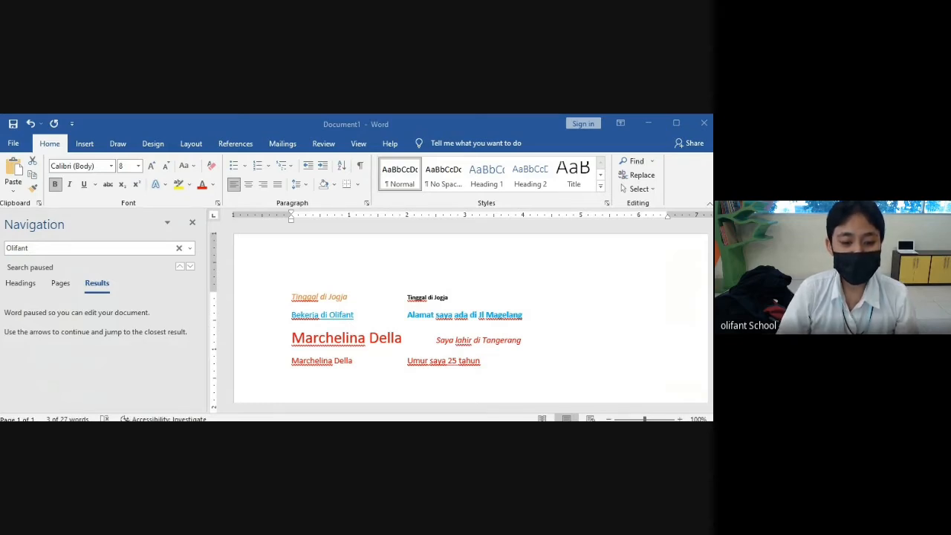
left_click(507, 367)
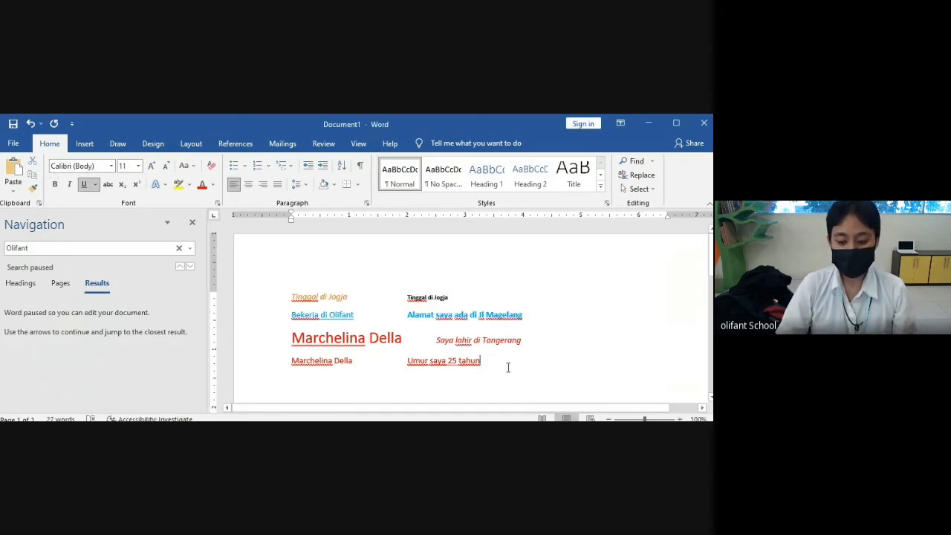
key("Return")
key("Return")
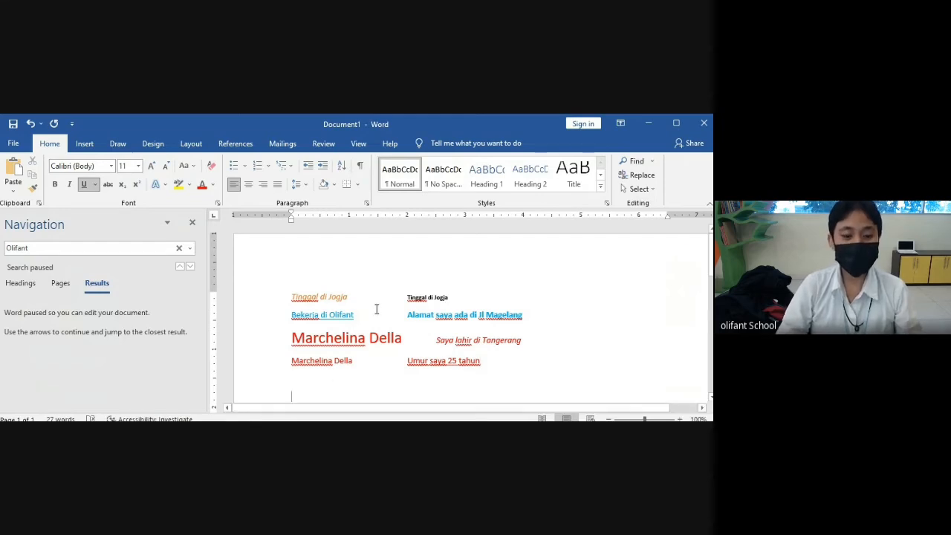
scroll(374, 303, "down", 3)
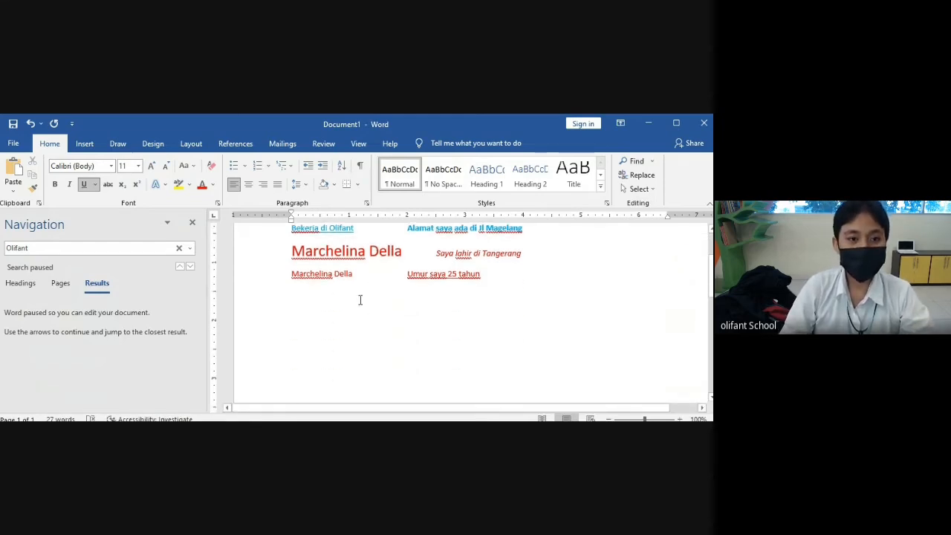
- Create a 1. 2. 3. numbered list and enter the three people's names as items
left_click(269, 166)
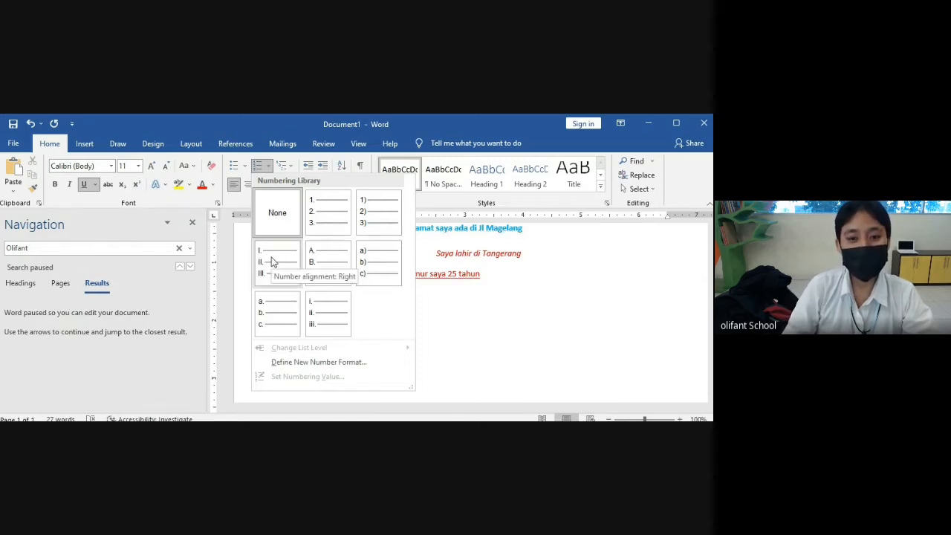
left_click(325, 220)
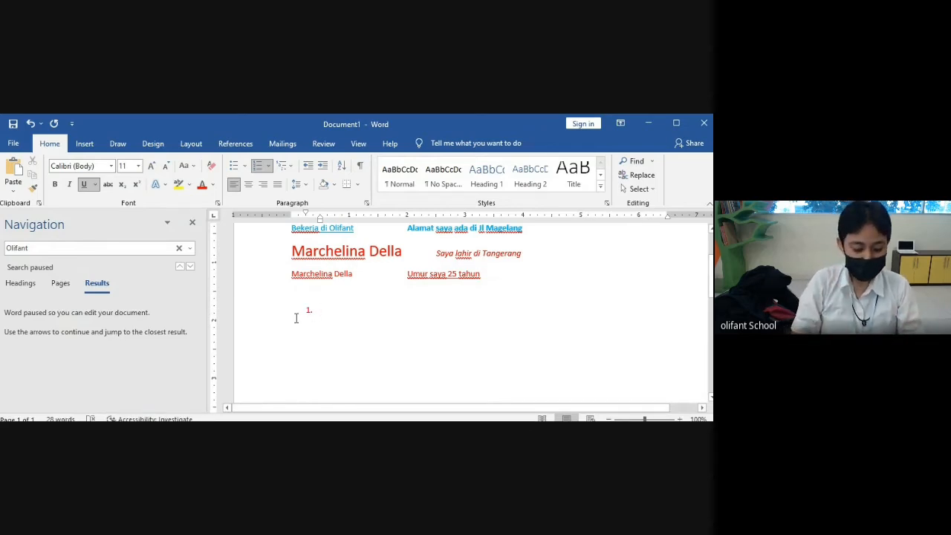
type("Marchel")
key("BackSpace")
key("BackSpace")
key("BackSpace")
key("BackSpace")
key("BackSpace")
key("BackSpace")
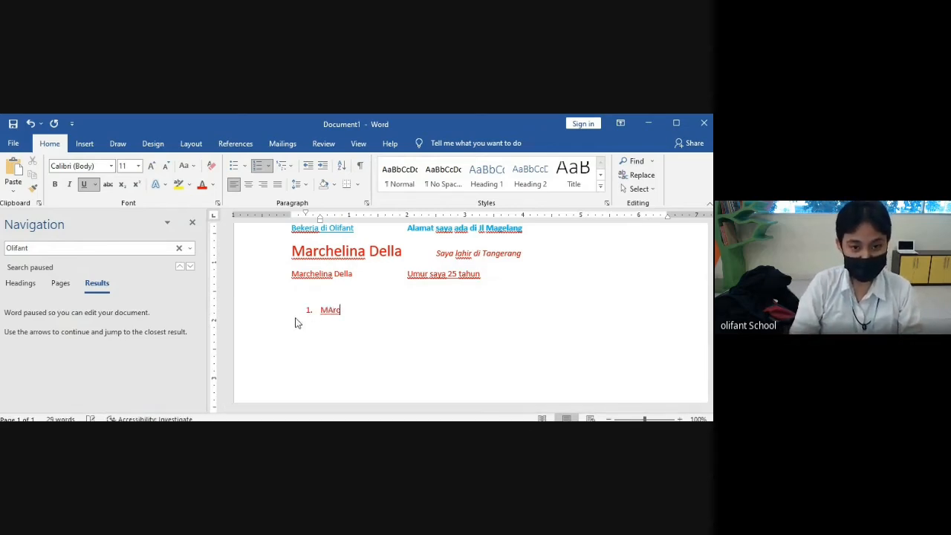
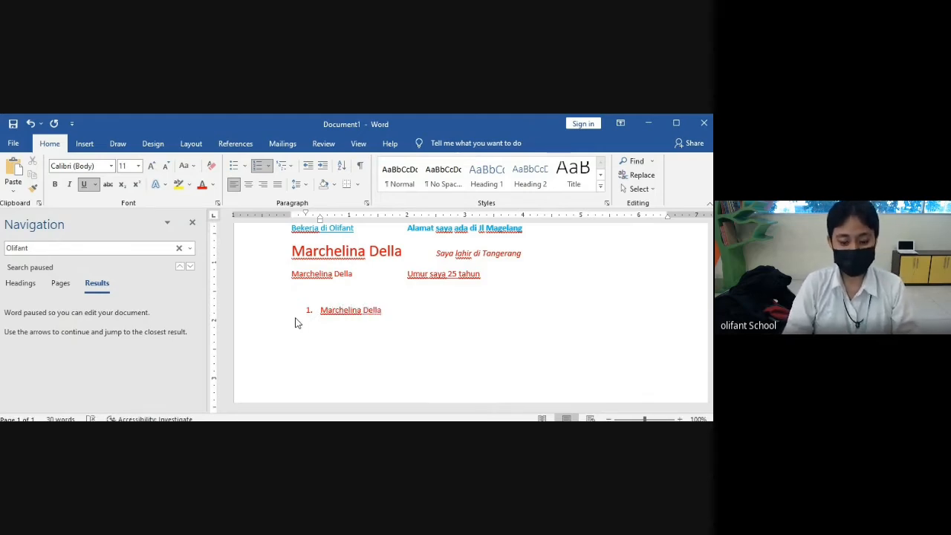
key("Return")
key("BackSpace")
key("BackSpace")
key("BackSpace")
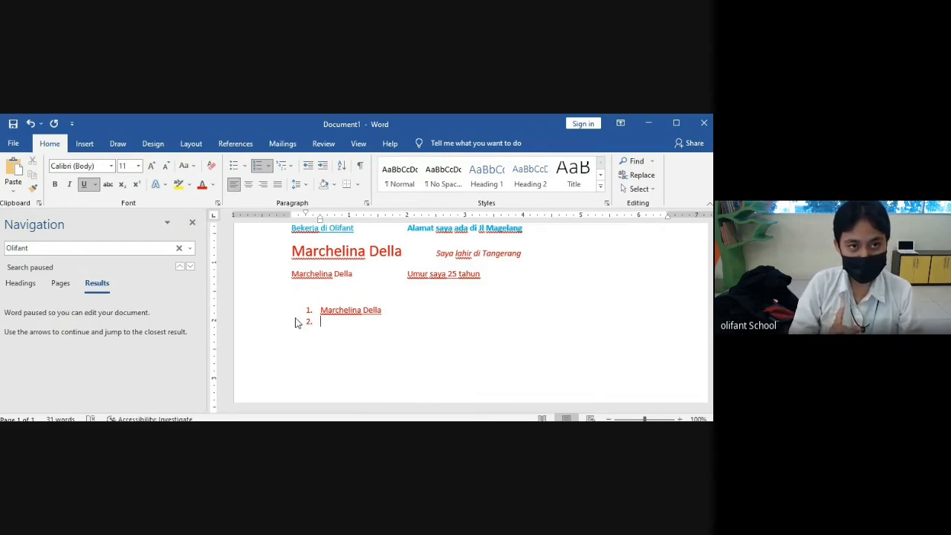
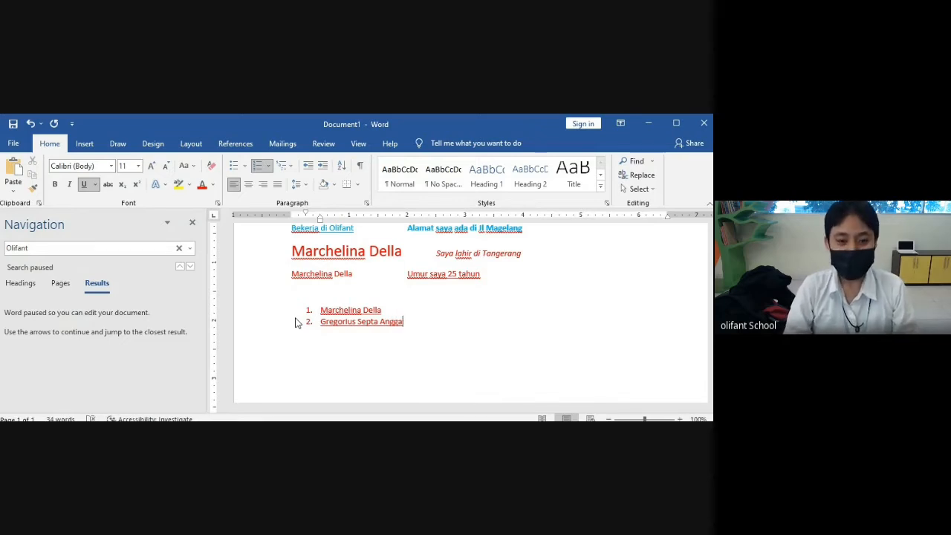
key("Return")
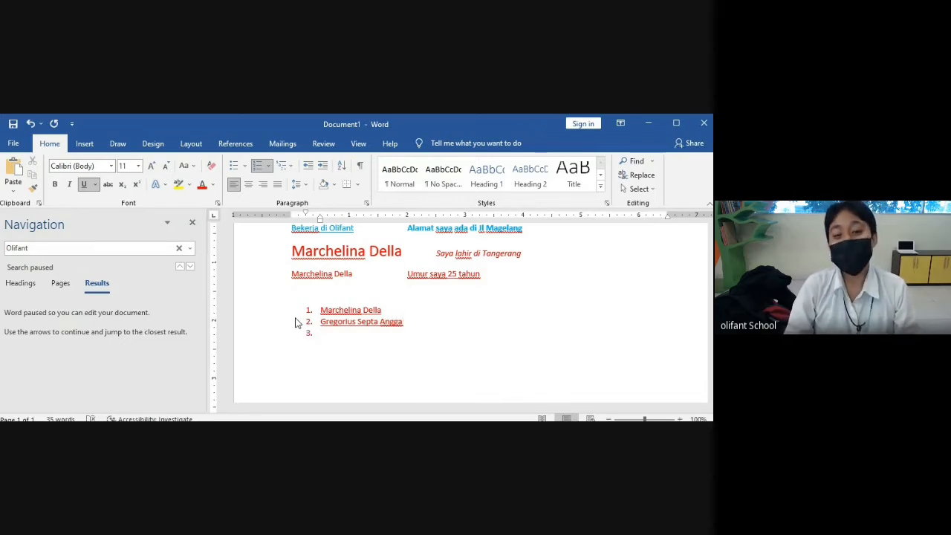
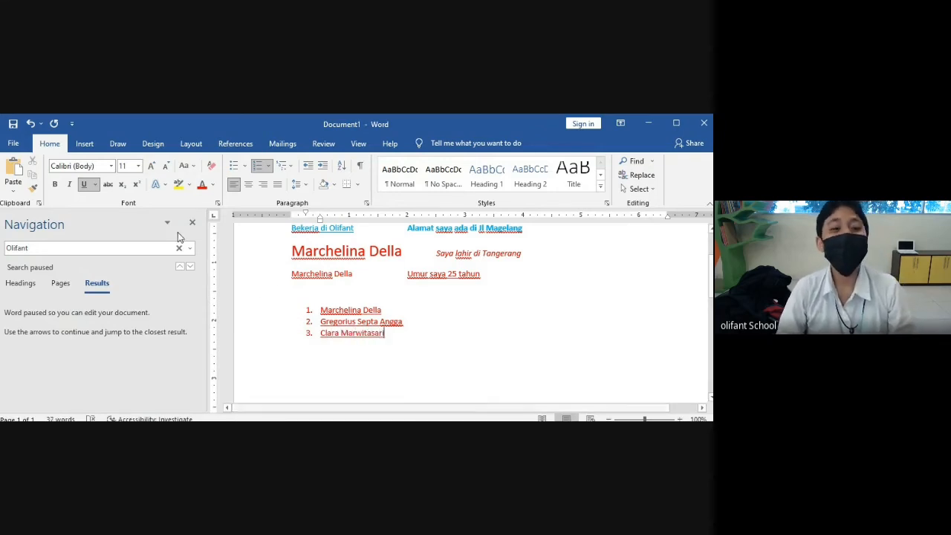
- Change the name list to A. B. C. lettering and end it with an empty unnumbered line
left_click(269, 168)
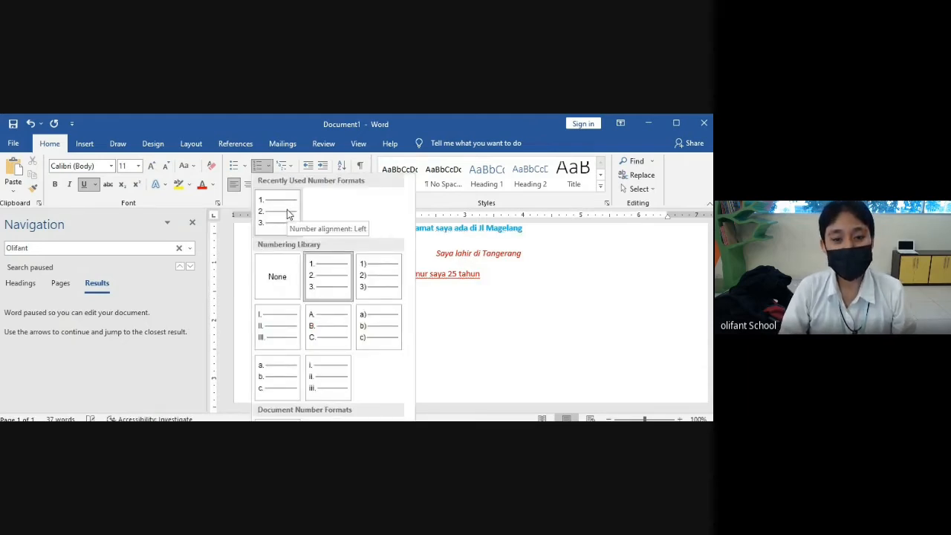
left_click(325, 331)
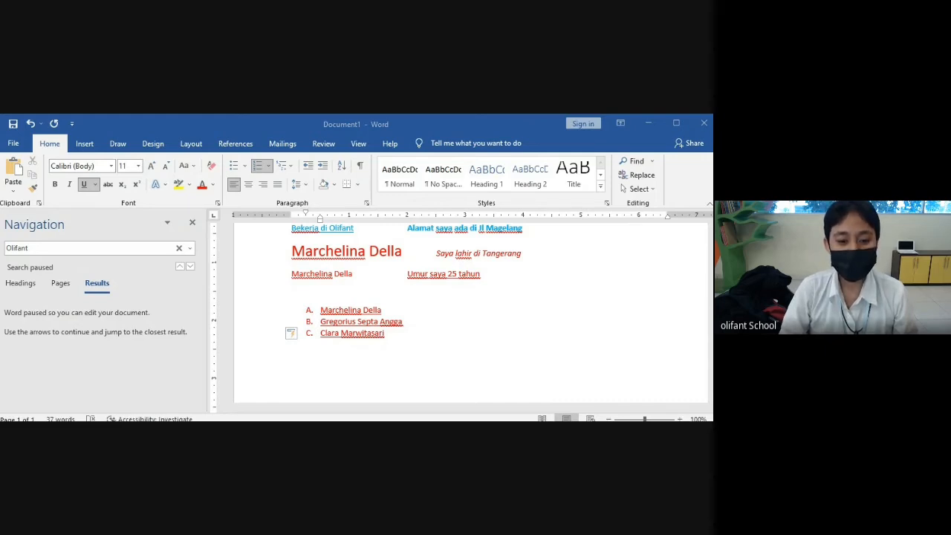
key("alt+Tab")
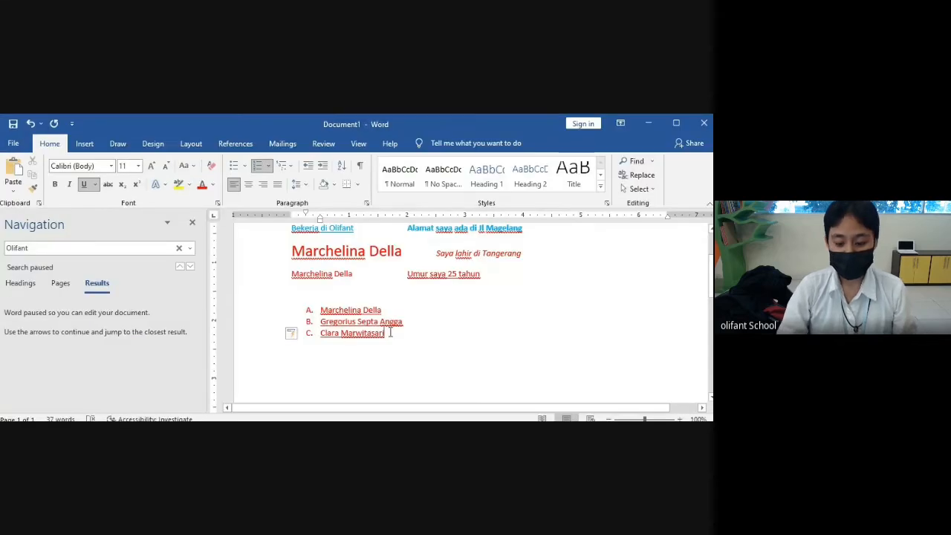
key("Return")
key("BackSpace")
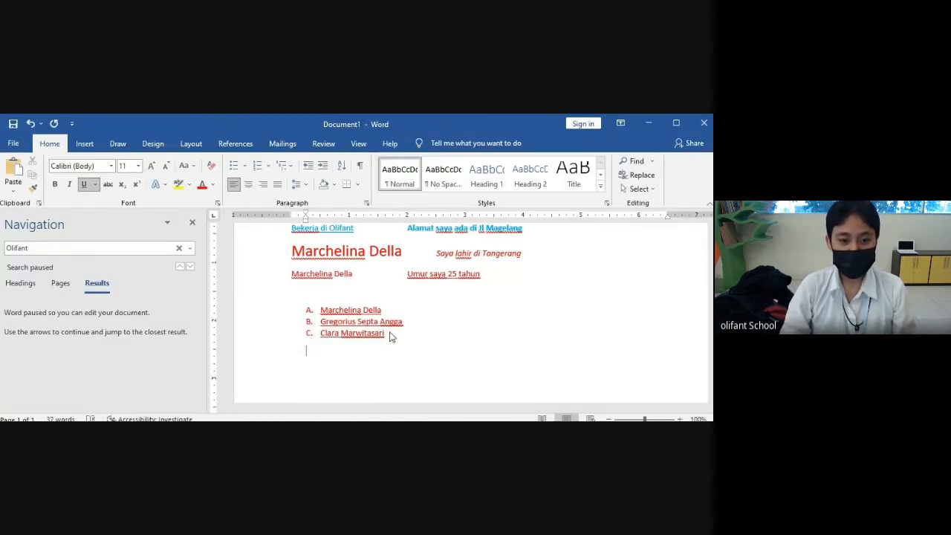
key("Return")
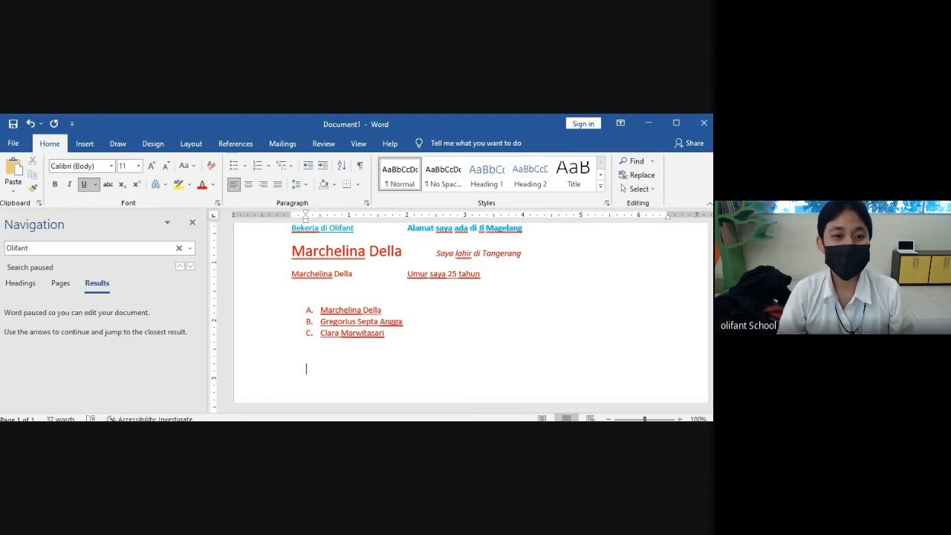
- Start a bulleted list of Kelas Apple and Kelas Banana using hollow-circle bullets
left_click(246, 167)
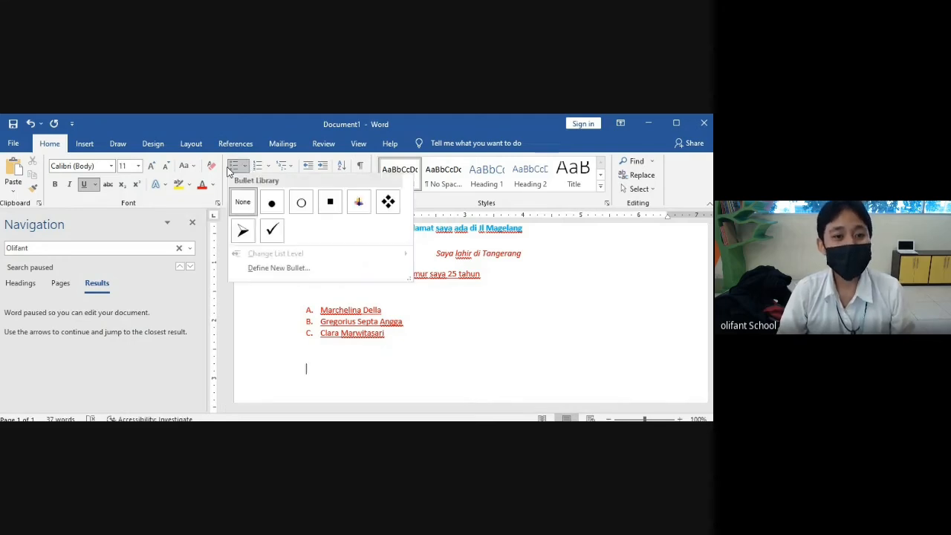
left_click(245, 304)
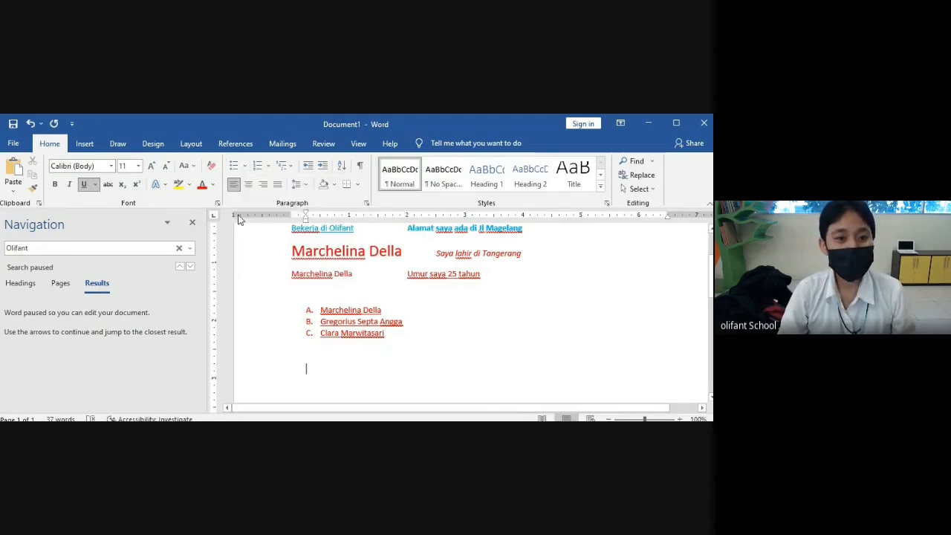
left_click(244, 166)
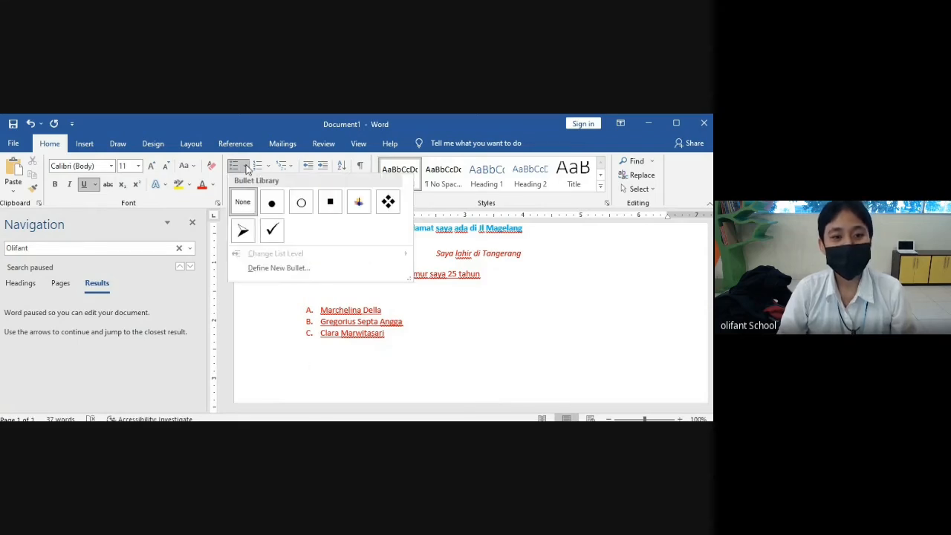
left_click(272, 203)
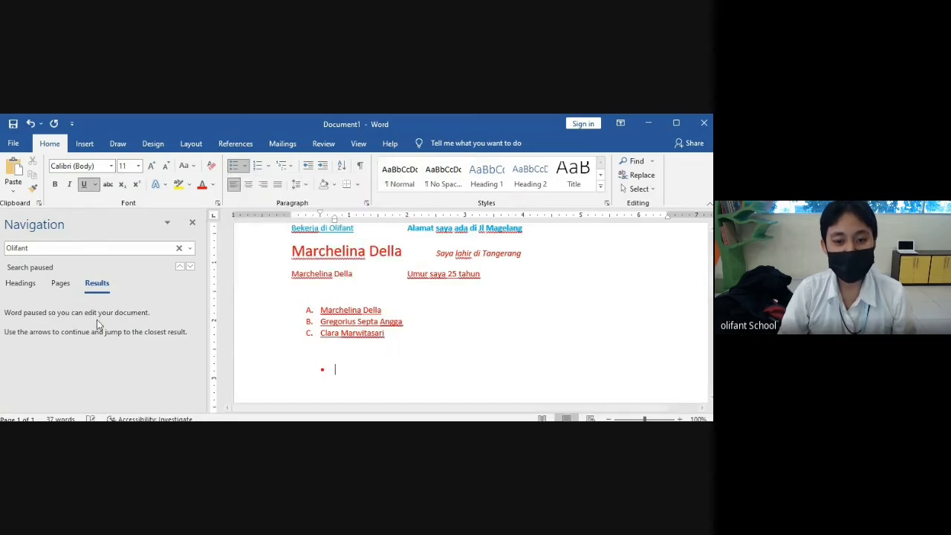
type("Ke")
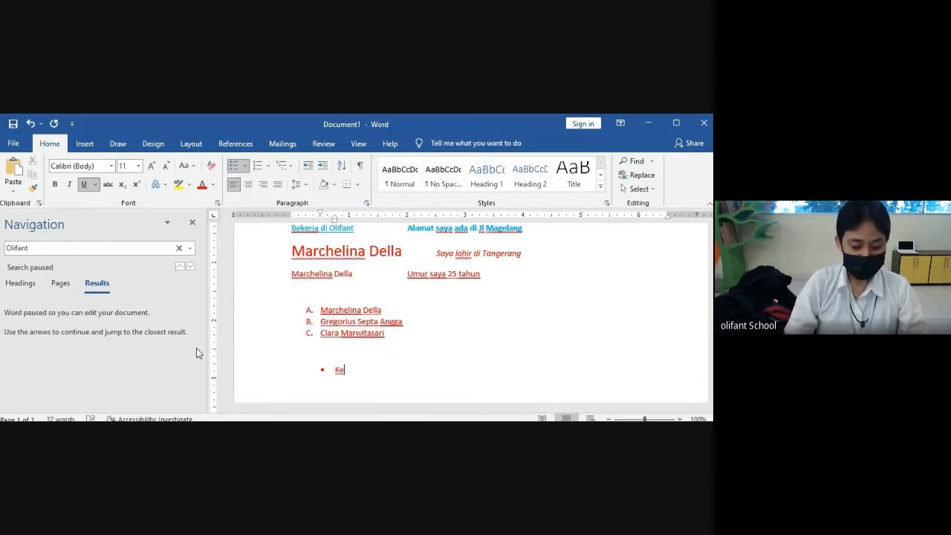
type("las Apple")
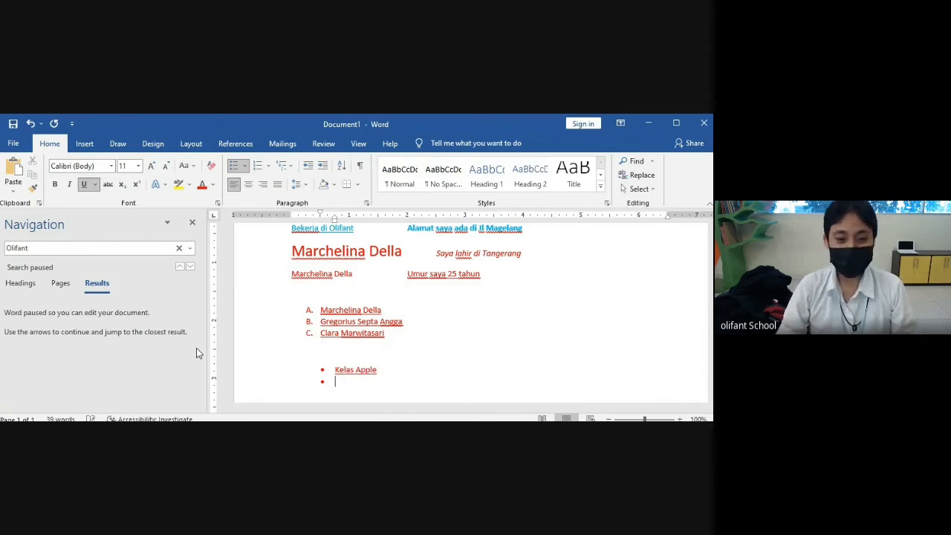
left_click(242, 165)
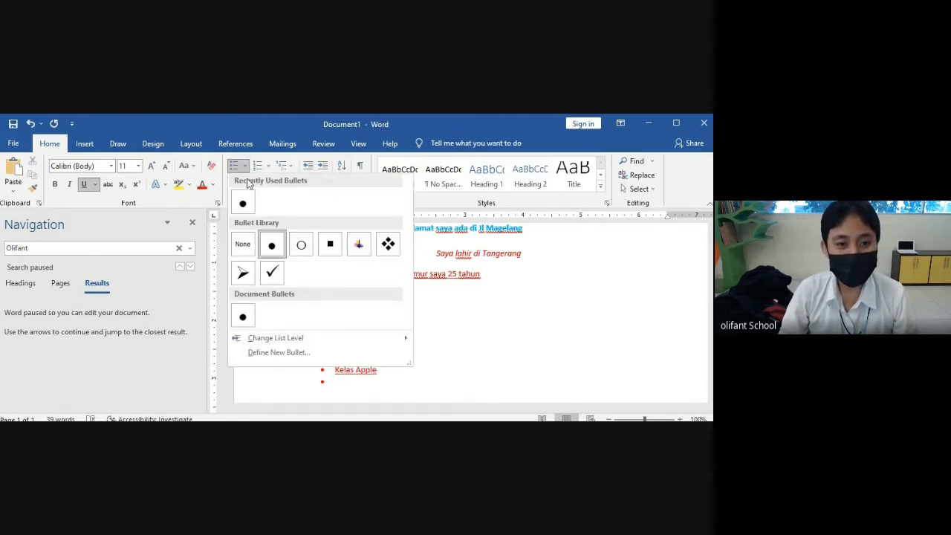
left_click(301, 249)
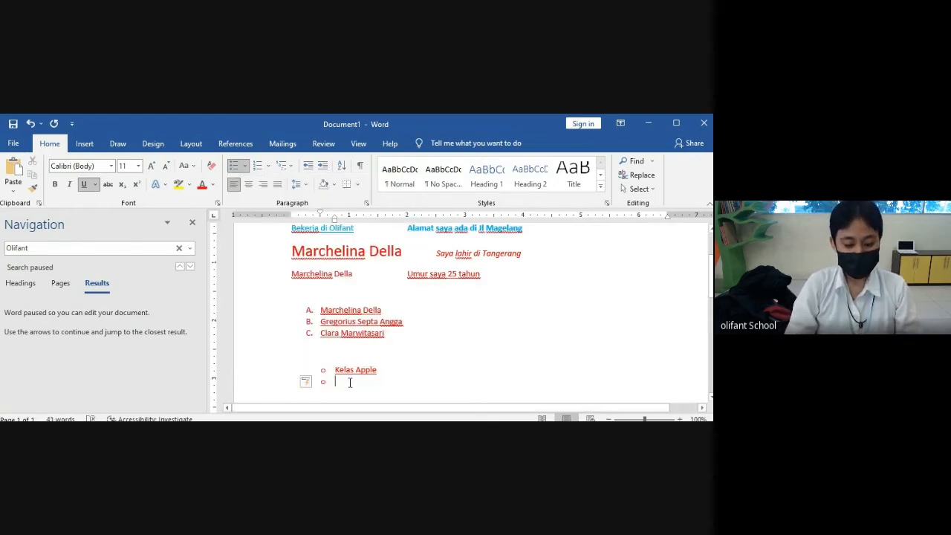
type("Kelas Banana")
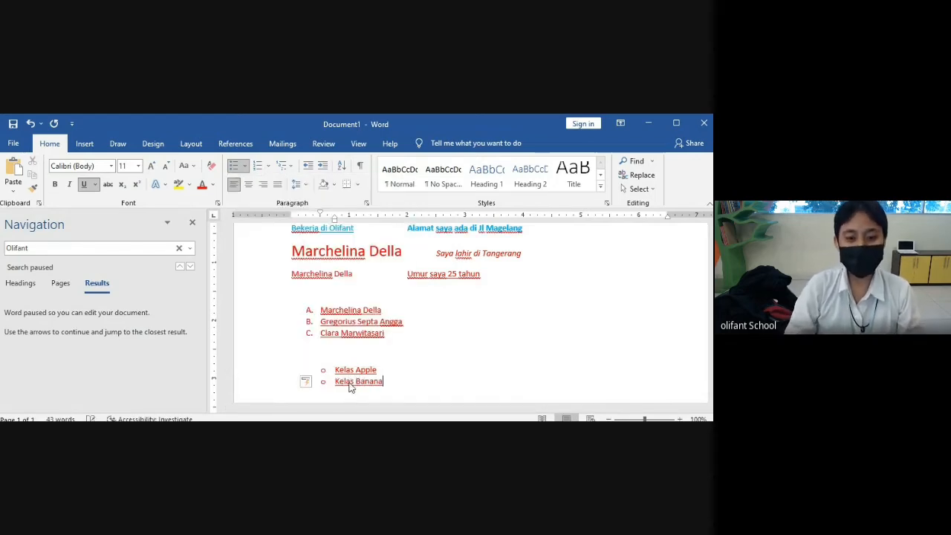
key("Return")
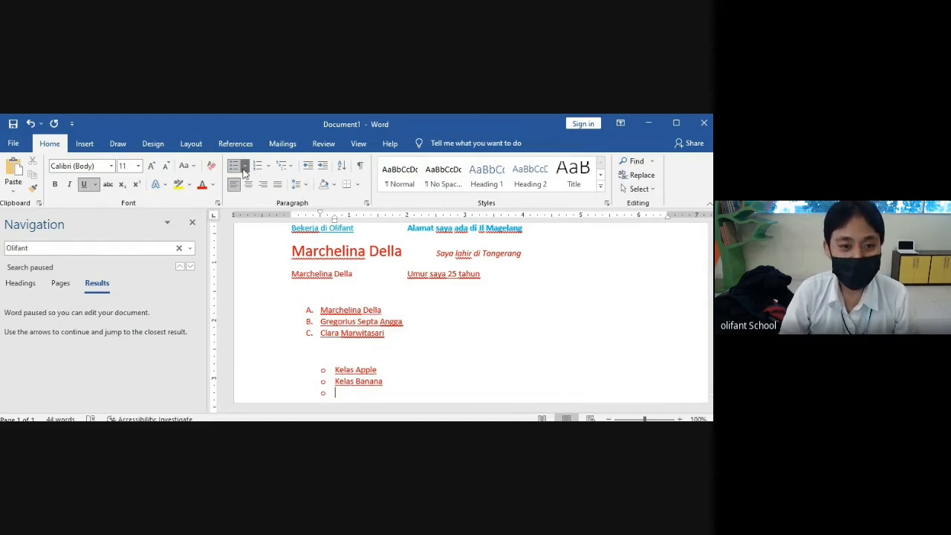
- Switch the list to arrow bullets and add Kelas Mango
left_click(245, 168)
left_click(245, 271)
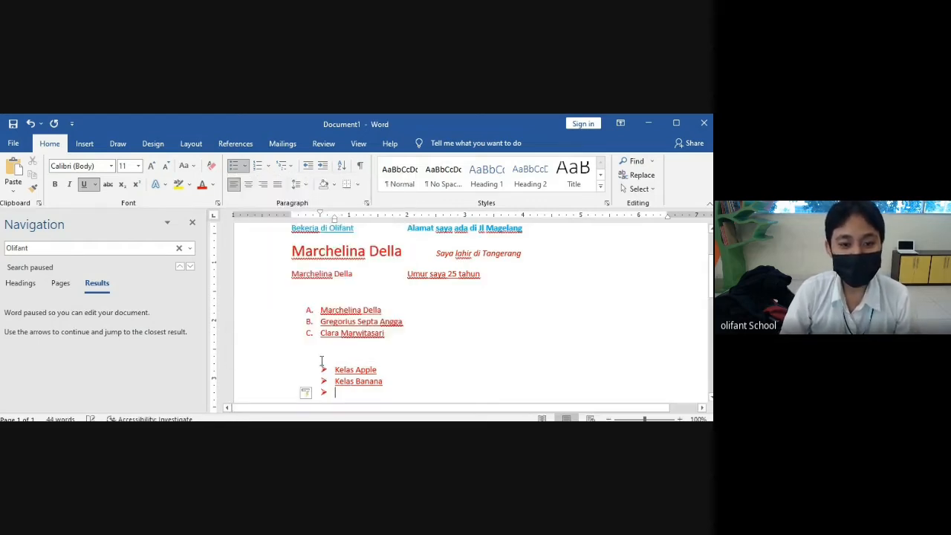
type("Kelas Mango")
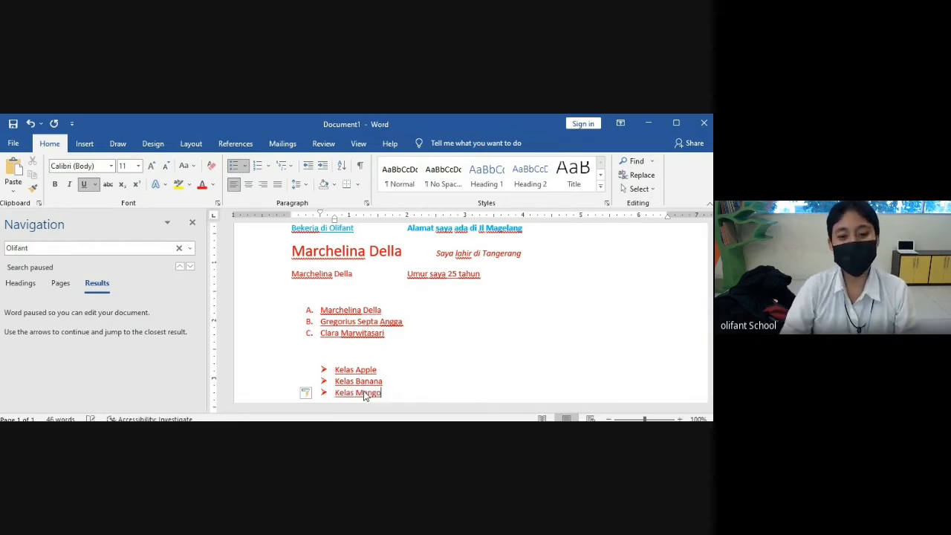
key("Return")
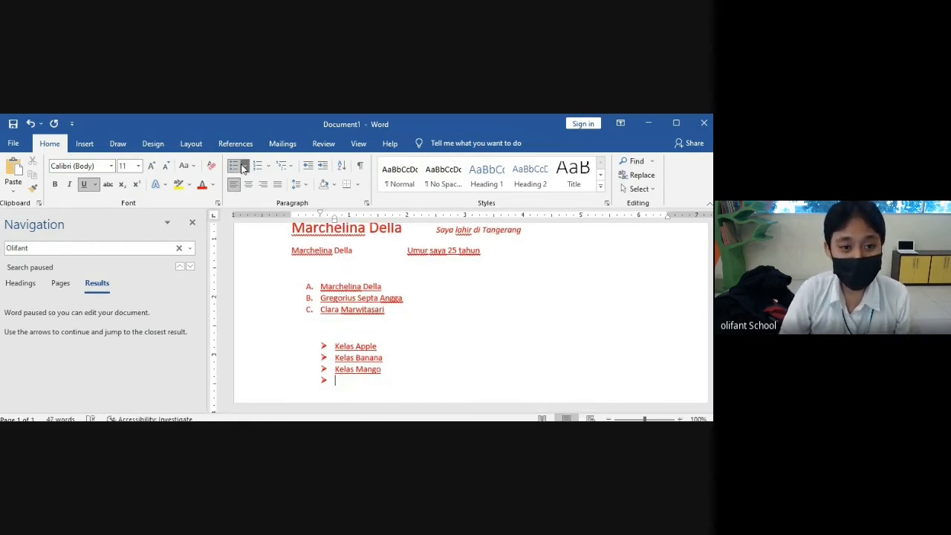
- Switch the list to square bullets and add Kelas Cherry
left_click(245, 167)
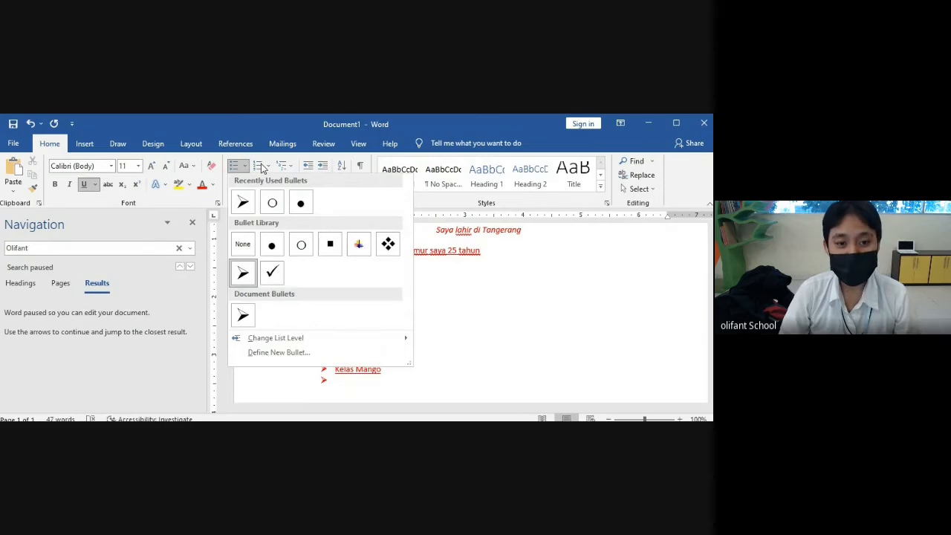
left_click(331, 247)
type("Kelas")
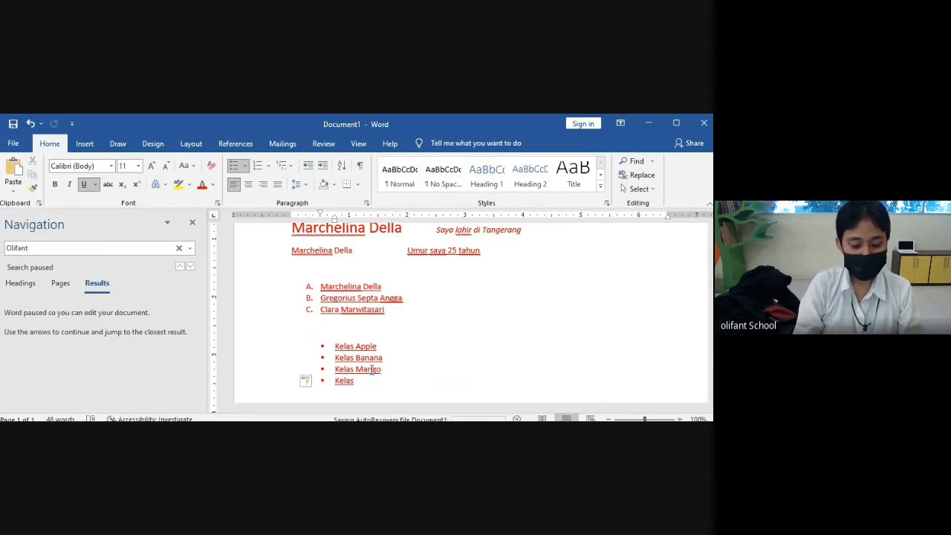
type(" Cherry")
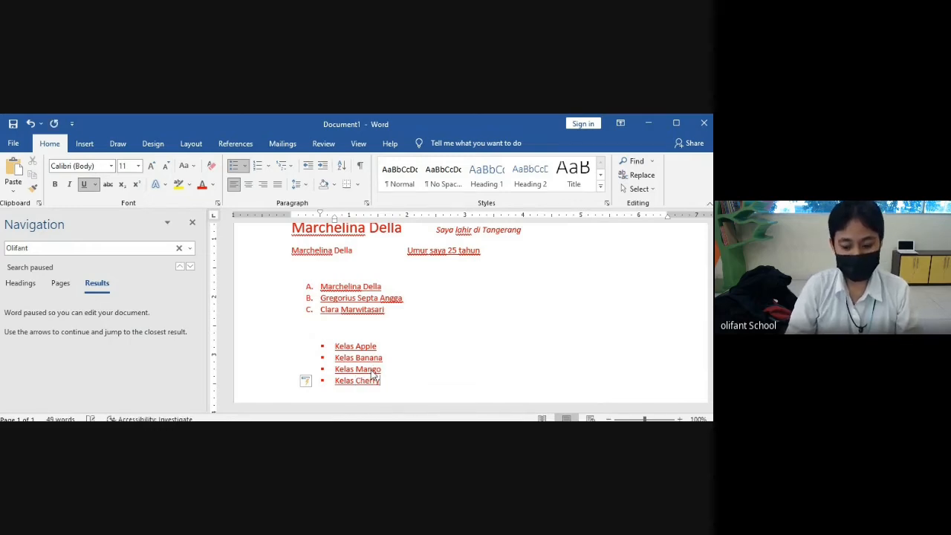
key("Return")
- Switch to four-diamond bullets, add Kelas Grape, and close the navigation pane
left_click(246, 165)
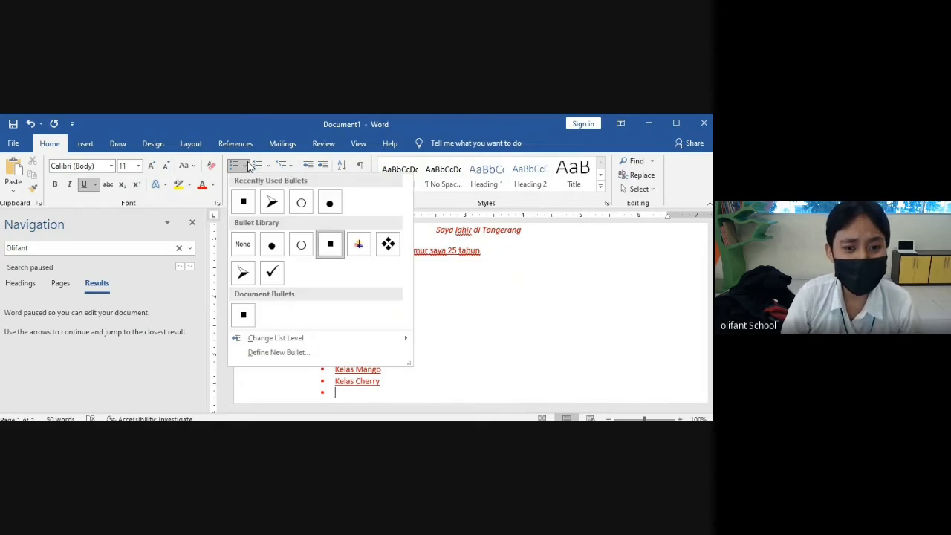
left_click(389, 250)
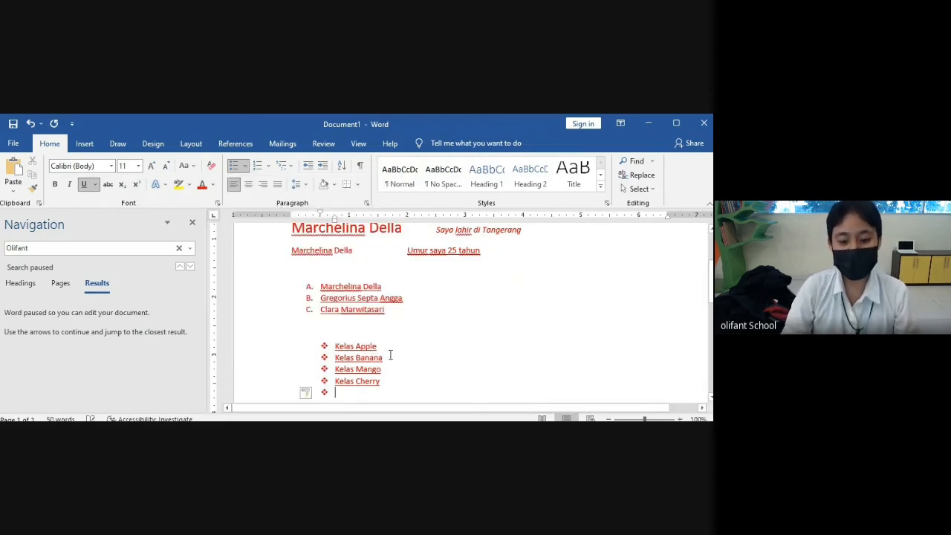
type("Kelas Grape")
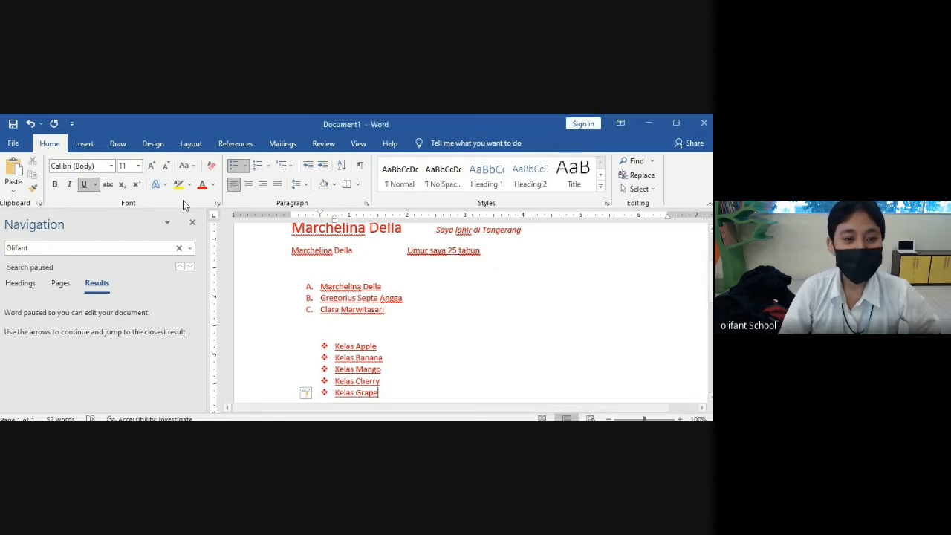
left_click(192, 222)
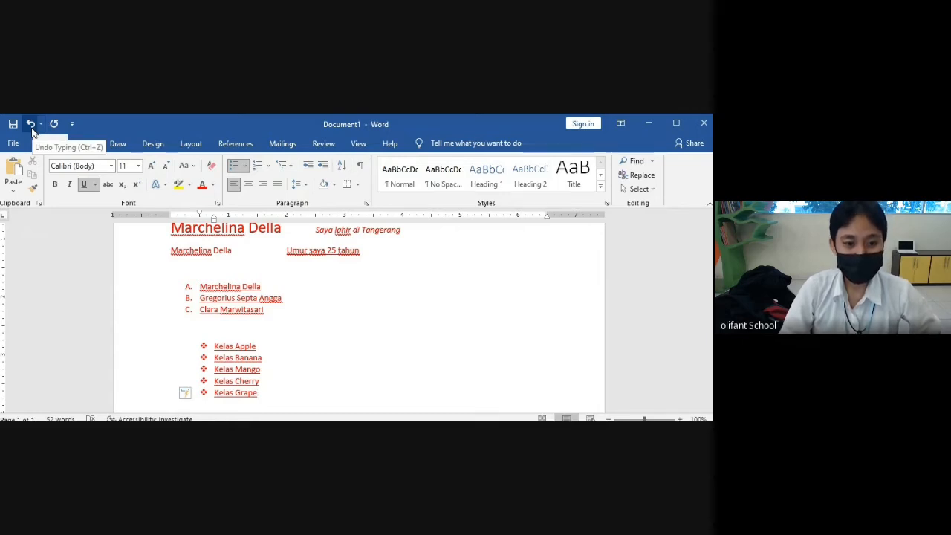
- Undo Kelas Grape, Kelas Cherry and the bullet changes, restoring arrow bullets
left_click(31, 124)
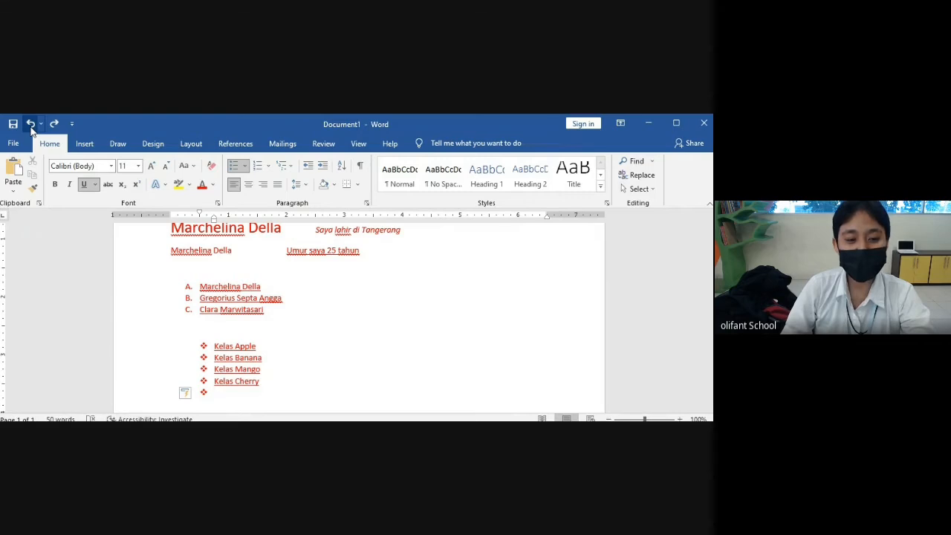
left_click(32, 124)
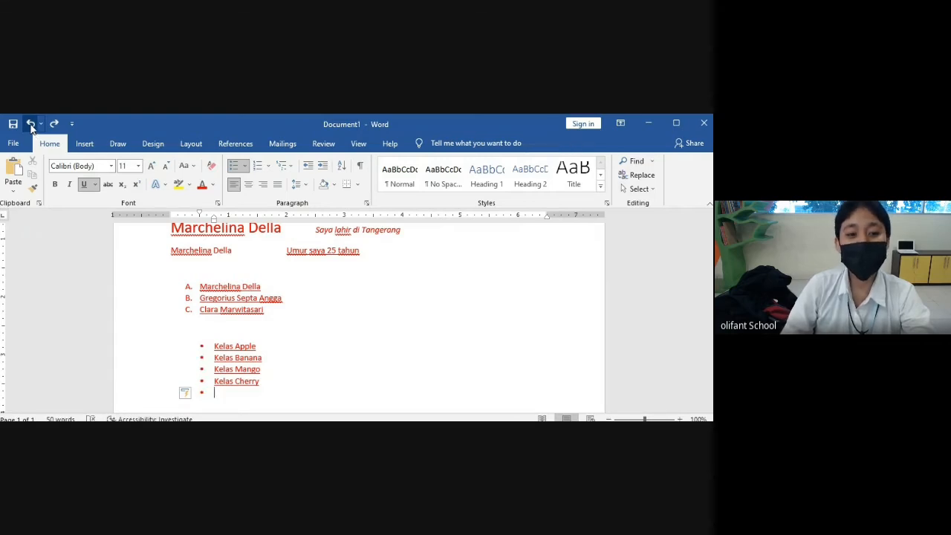
left_click(31, 124)
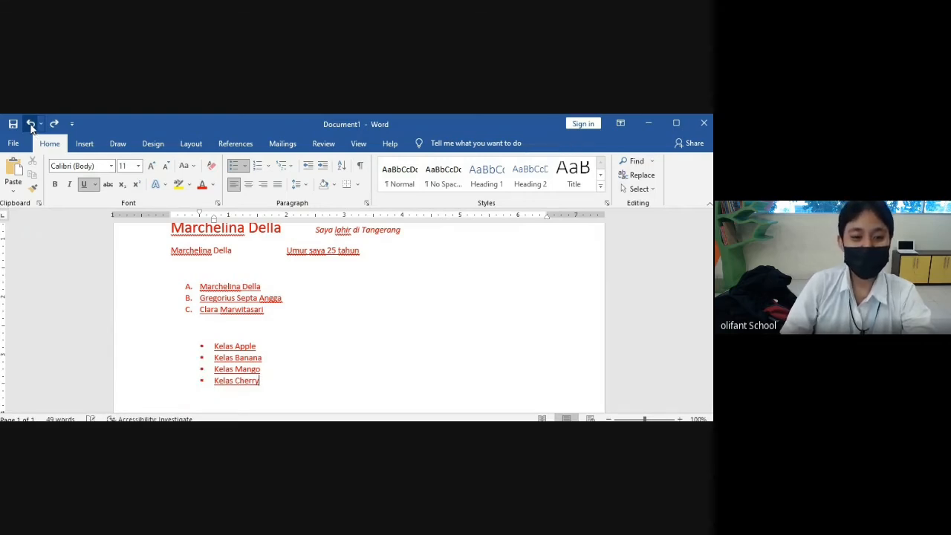
left_click(31, 124)
left_click(31, 124)
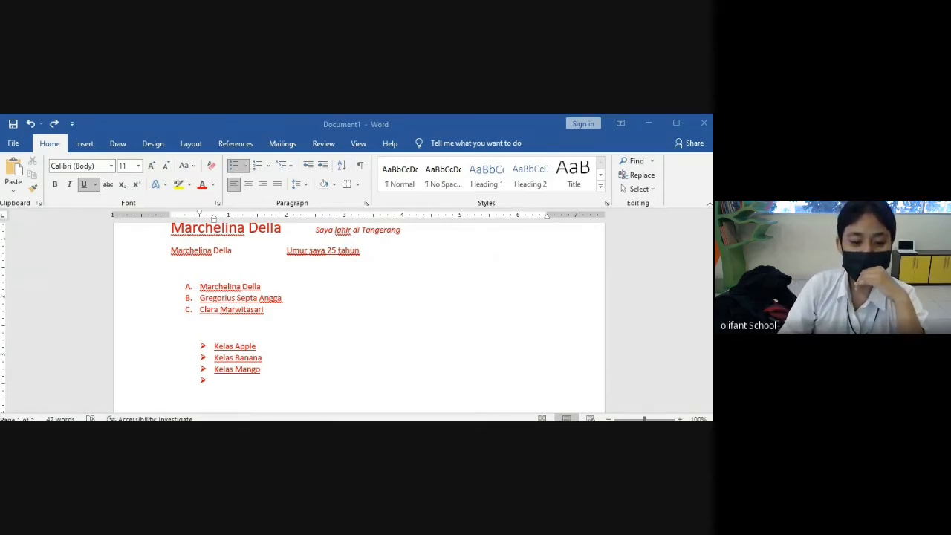
scroll(370, 346, "up", 2)
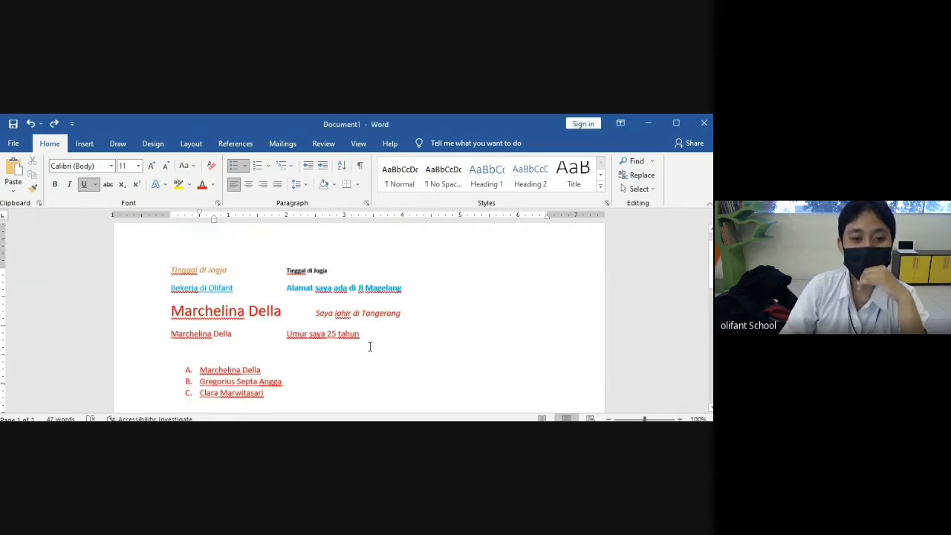
scroll(365, 340, "down", 2)
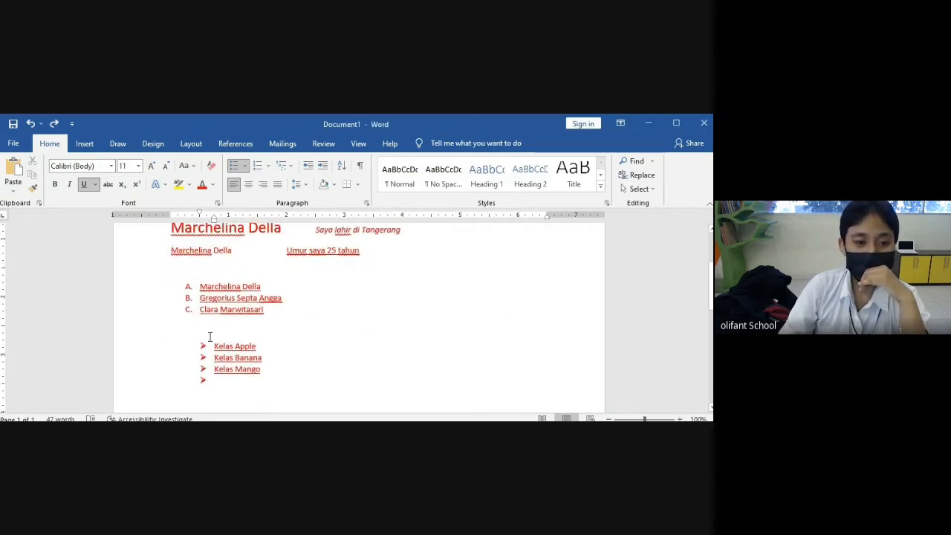
left_click_drag(214, 346, 254, 379)
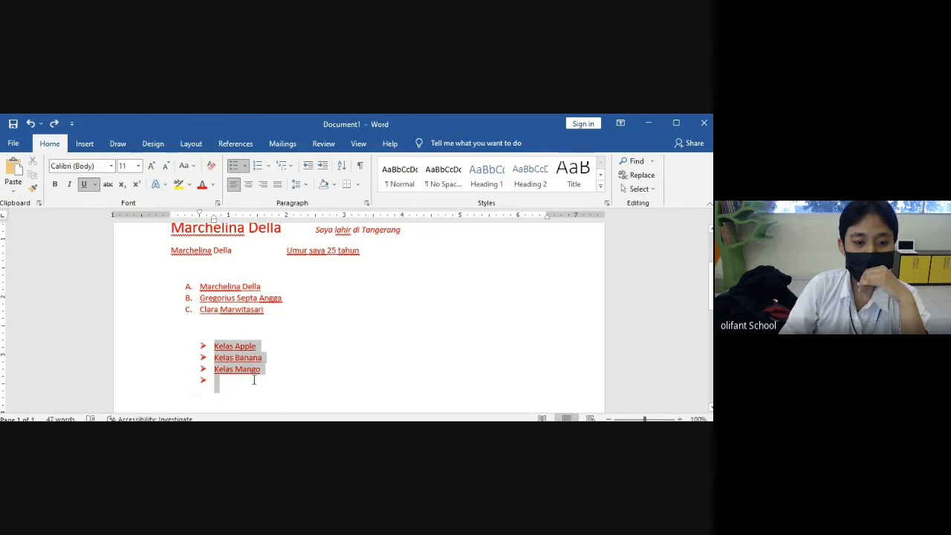
left_click(234, 190)
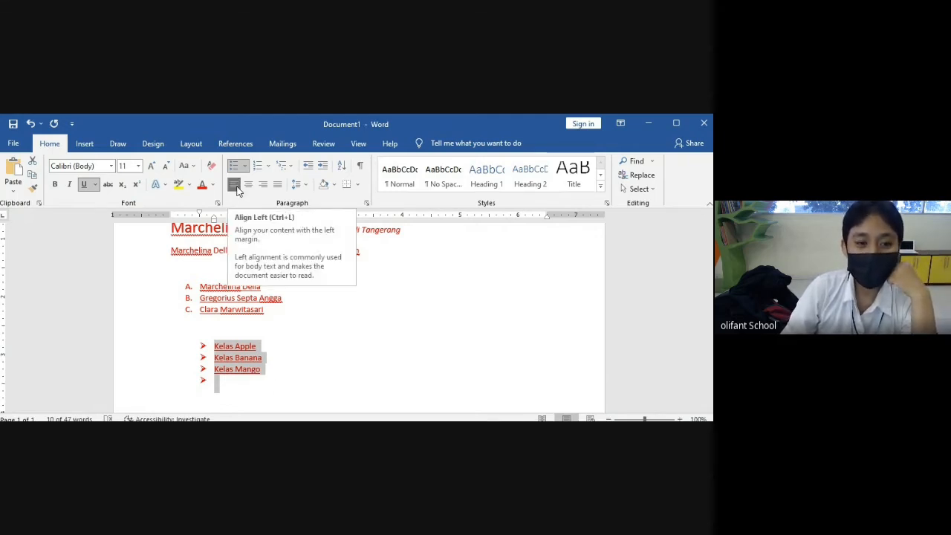
left_click(263, 370)
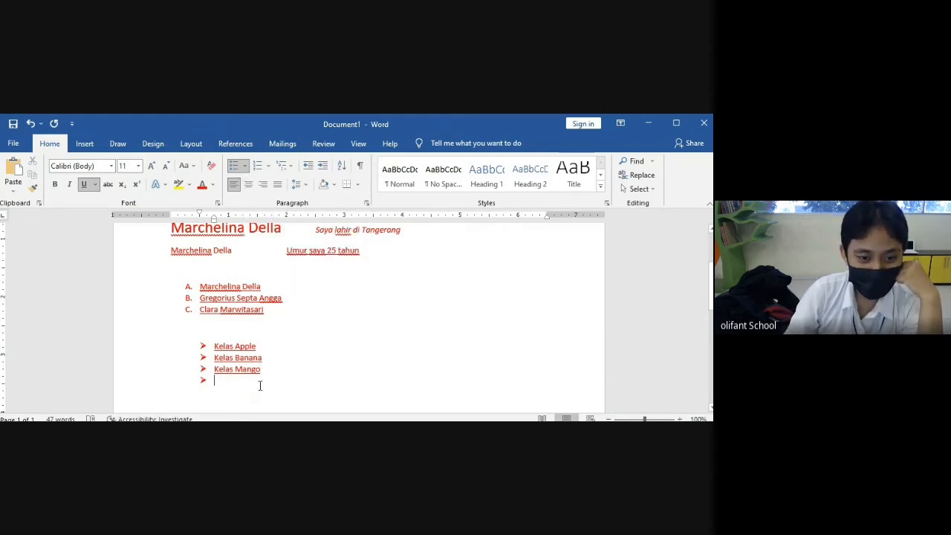
- Center the Kelas items, the lettered name list and the 'Umur saya 25 tahun' line
left_click_drag(259, 384, 214, 344)
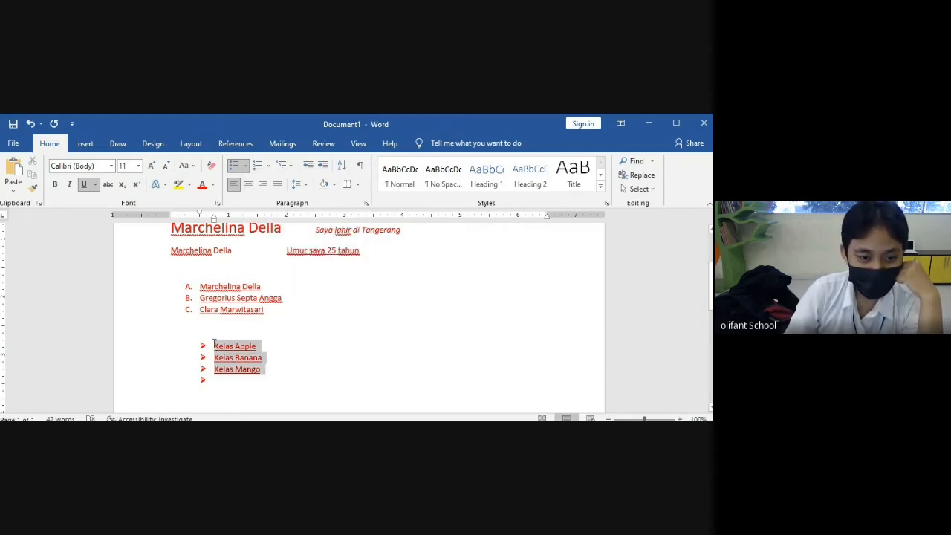
left_click(249, 189)
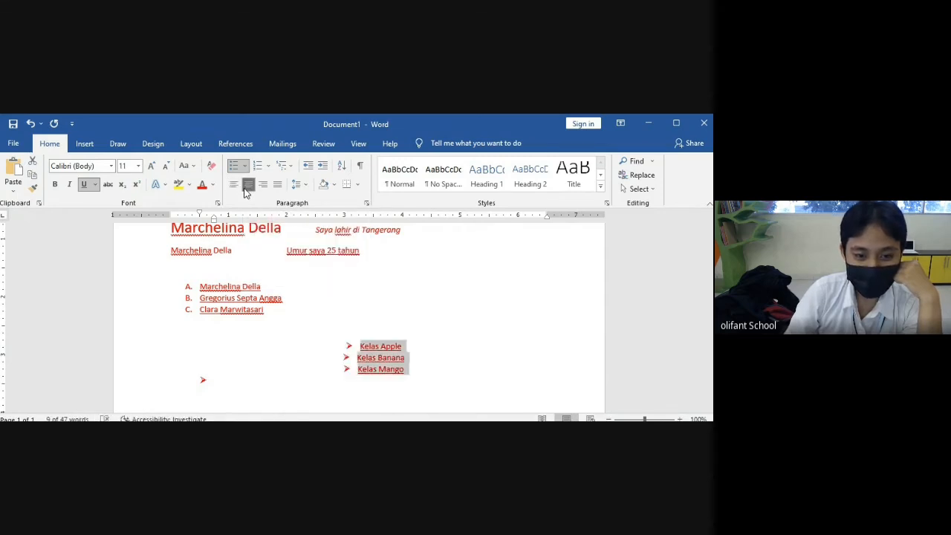
left_click(497, 316)
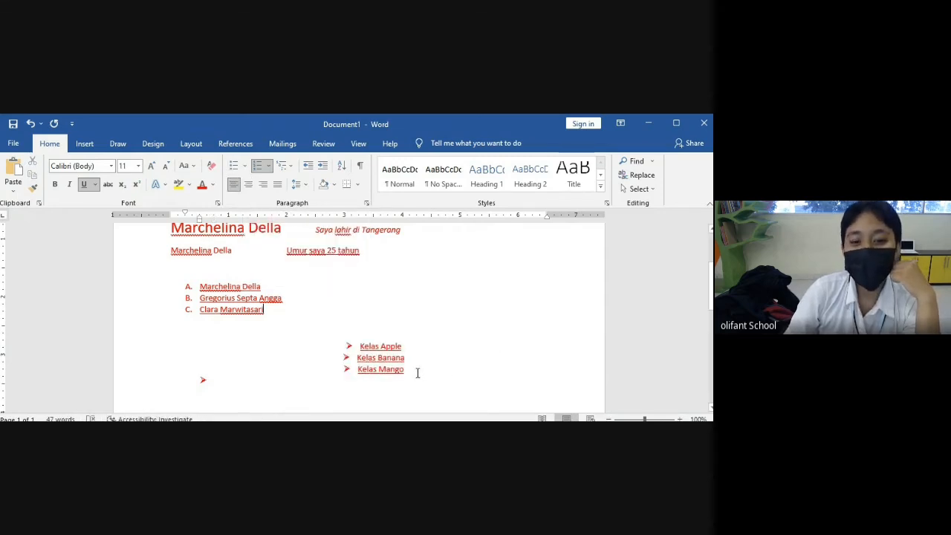
left_click_drag(417, 373, 357, 330)
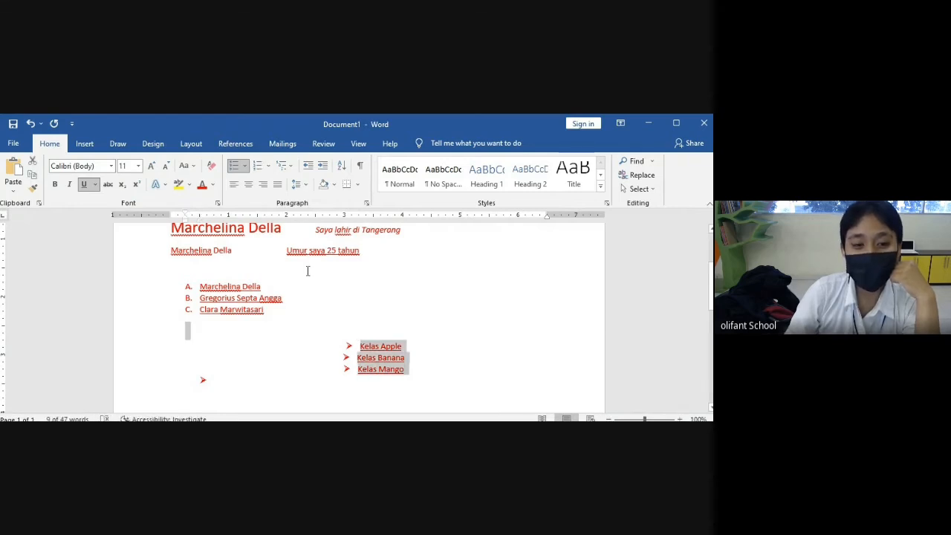
left_click_drag(287, 311, 197, 286)
left_click(250, 186)
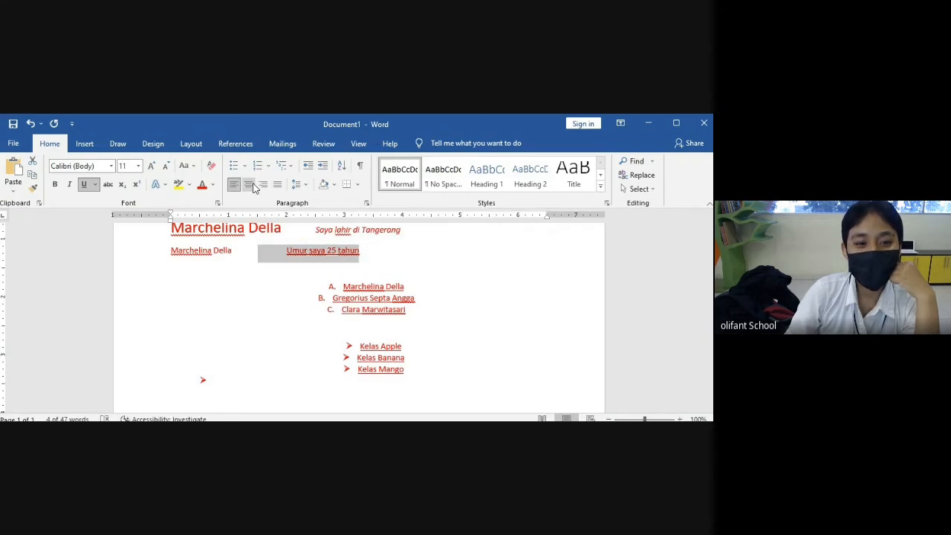
left_click(249, 184)
left_click(471, 336)
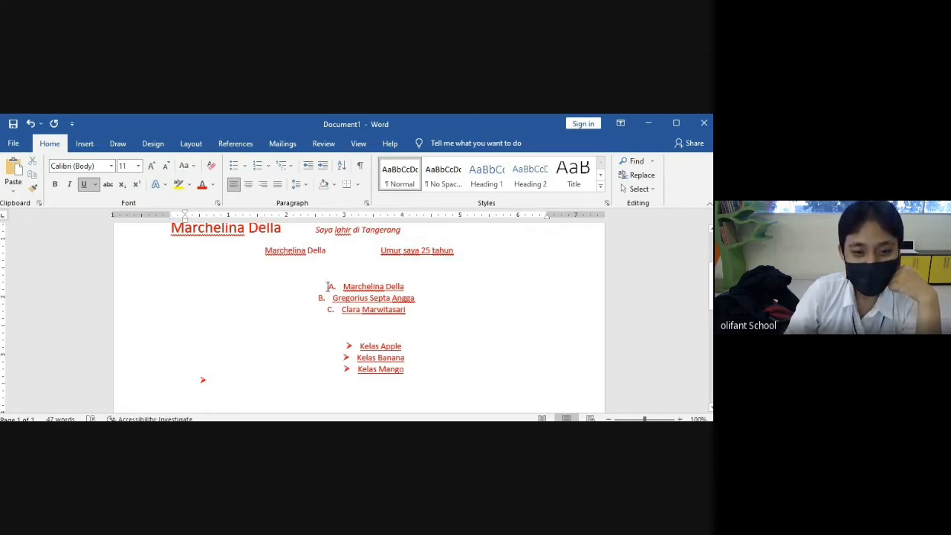
- Right-align the lettered name list and the Kelas bullet list
left_click_drag(327, 286, 412, 313)
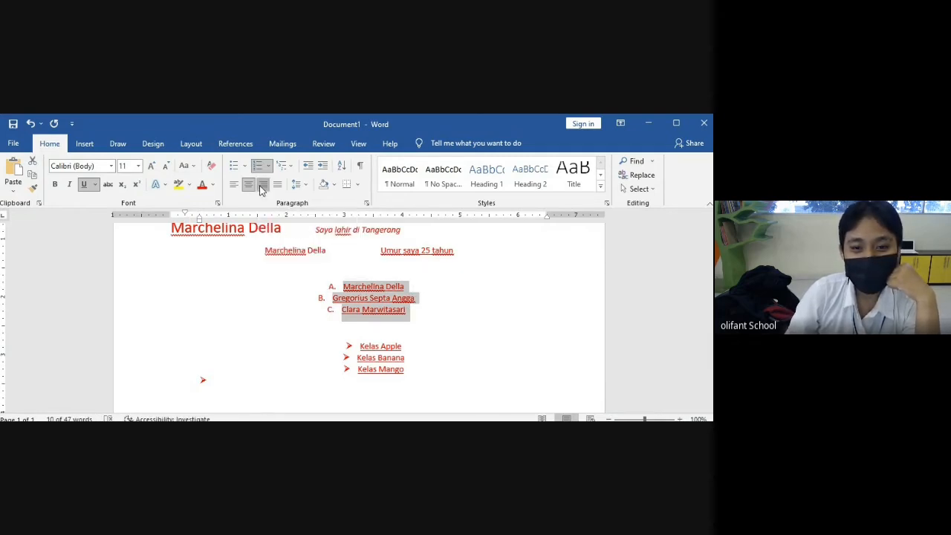
left_click(263, 186)
left_click_drag(340, 340, 402, 379)
left_click(262, 185)
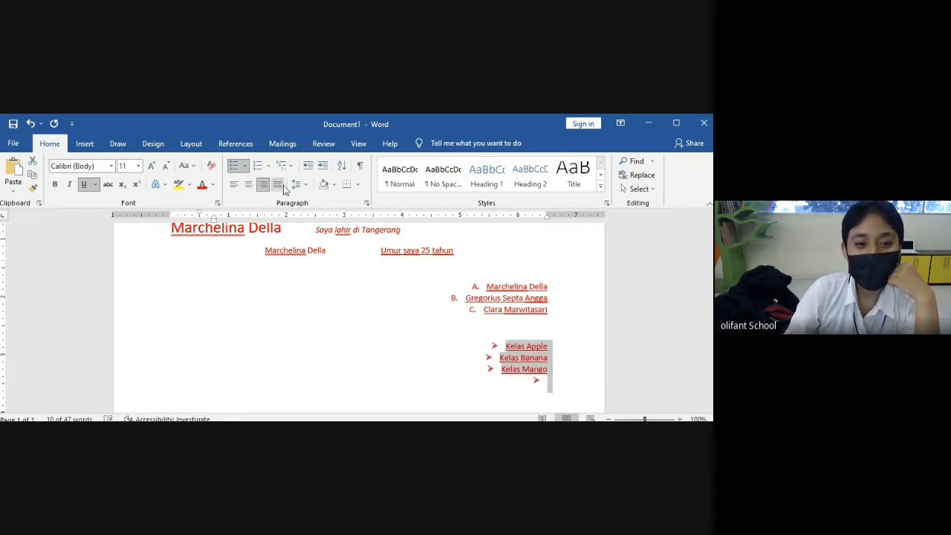
left_click(553, 371)
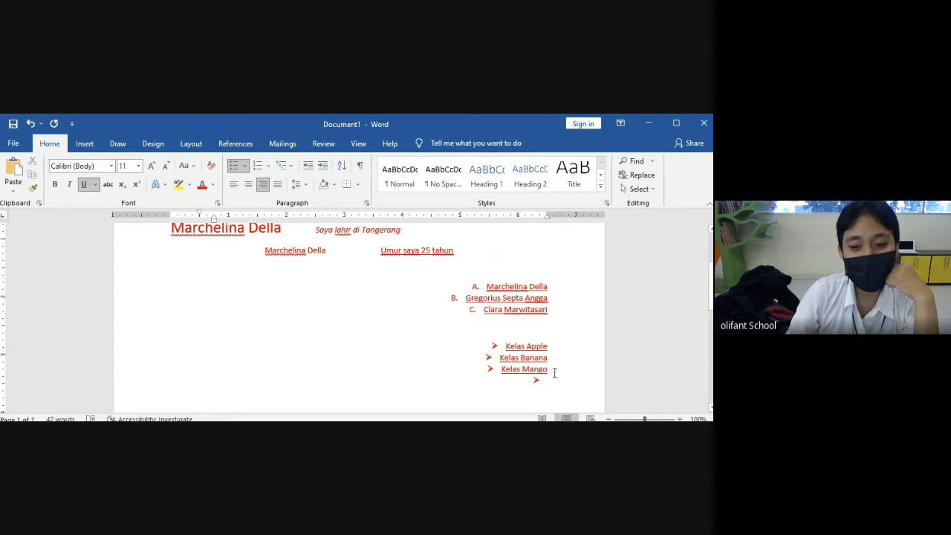
left_click_drag(555, 373, 388, 255)
key("ctrl+c")
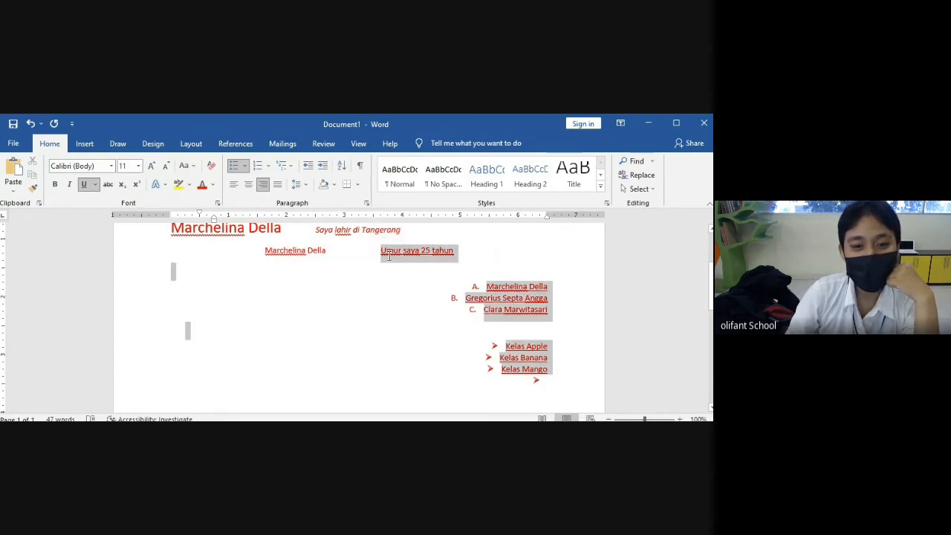
- Apply Justify to the Umur line, lettered list and Kelas list, returning them left
left_click(277, 185)
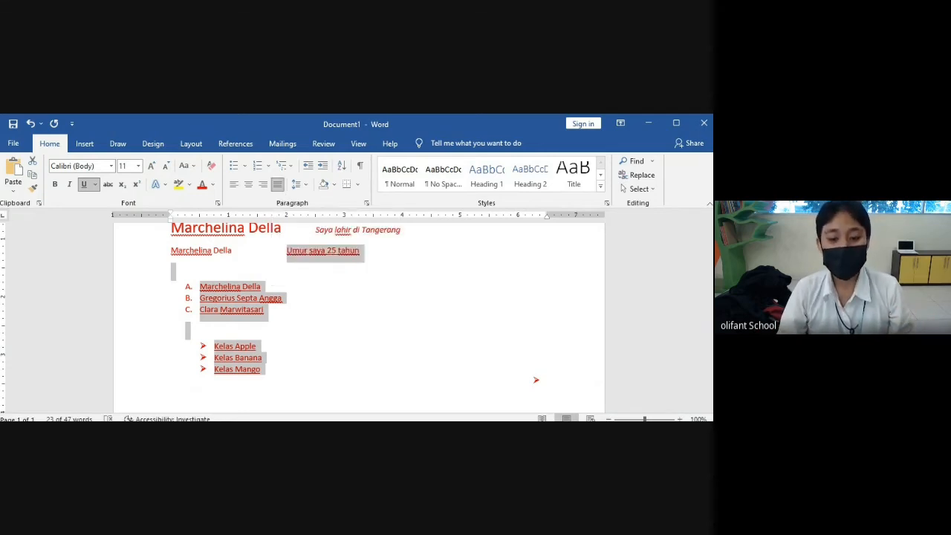
left_click(536, 380)
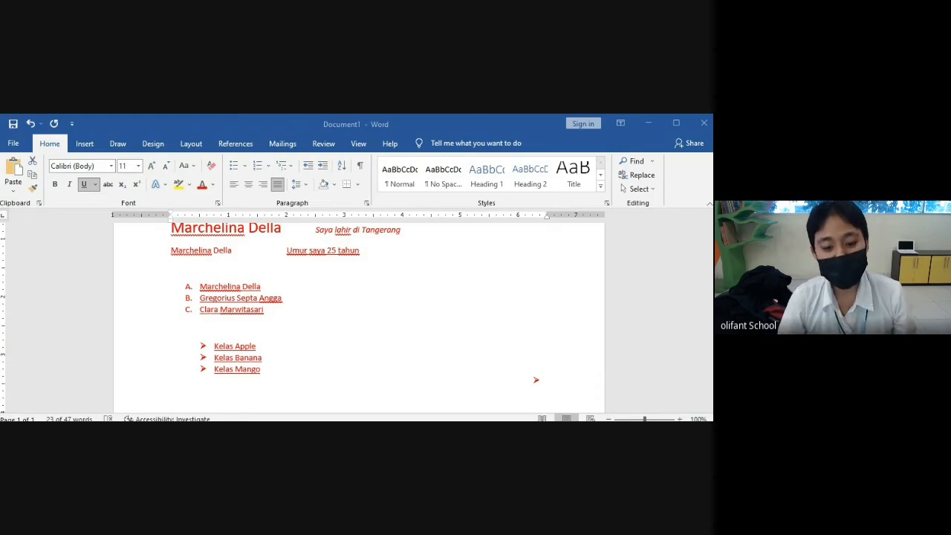
key("alt+Tab")
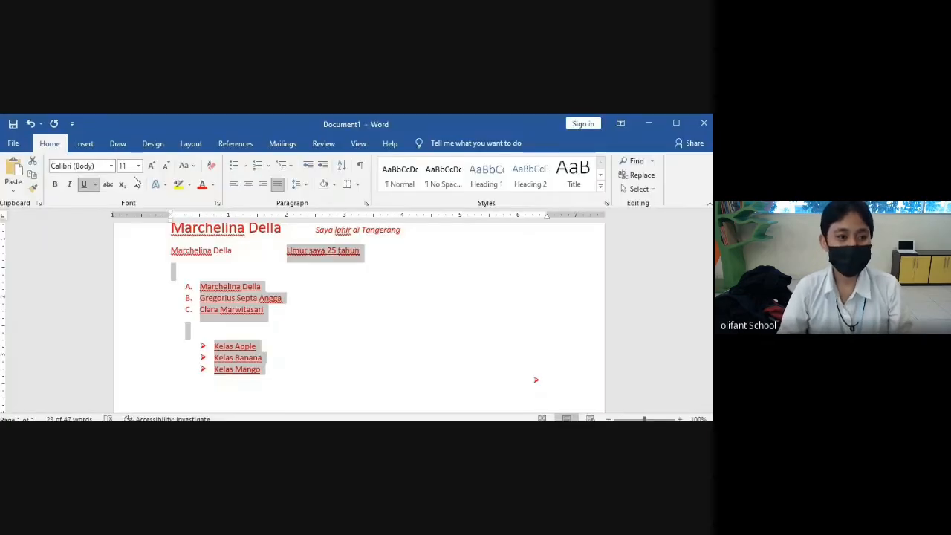
- Create a blank document through File > New > Blank document
left_click(20, 145)
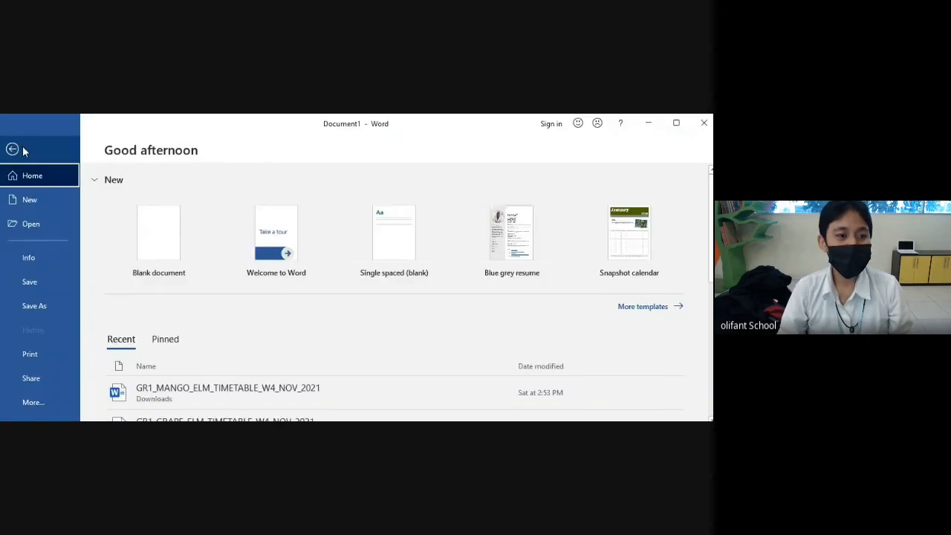
left_click(22, 200)
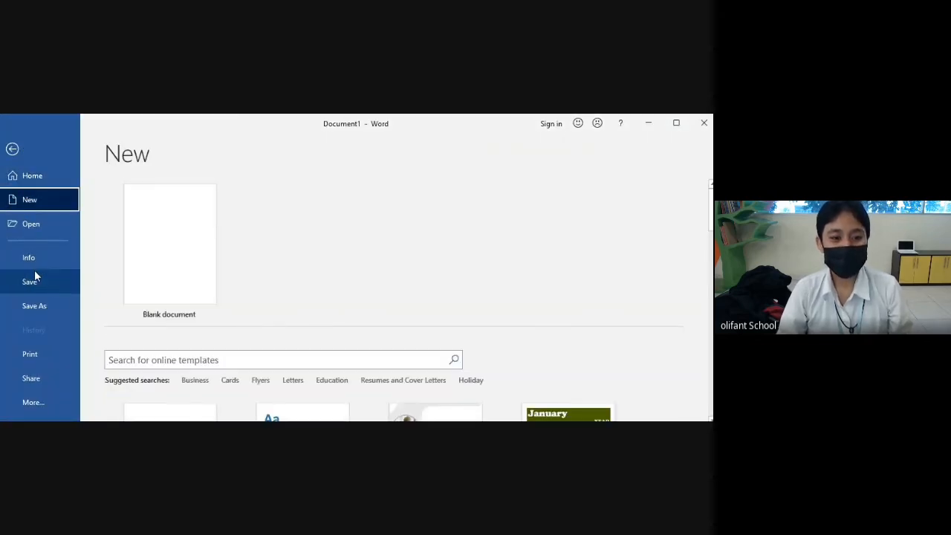
left_click(201, 228)
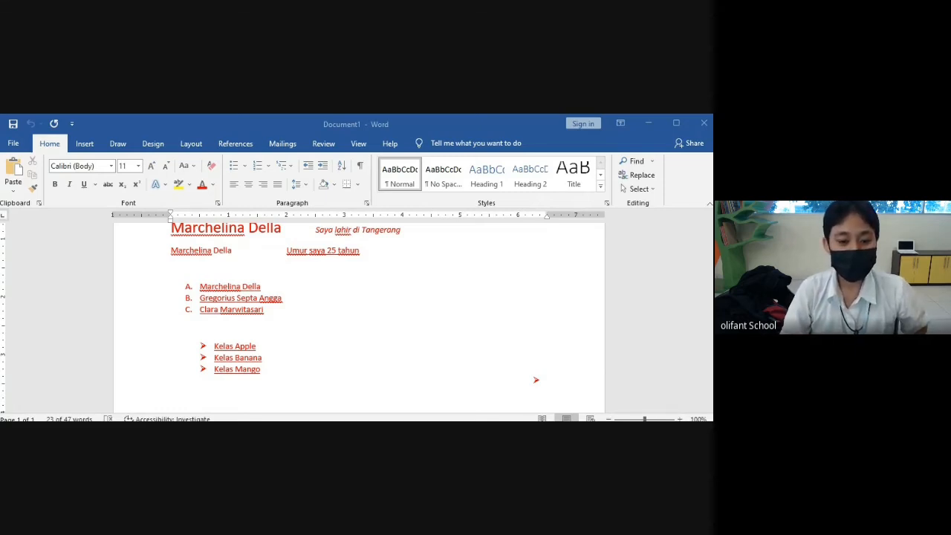
- Return to the original document and show the File start screen with templates and recent files
key("Escape")
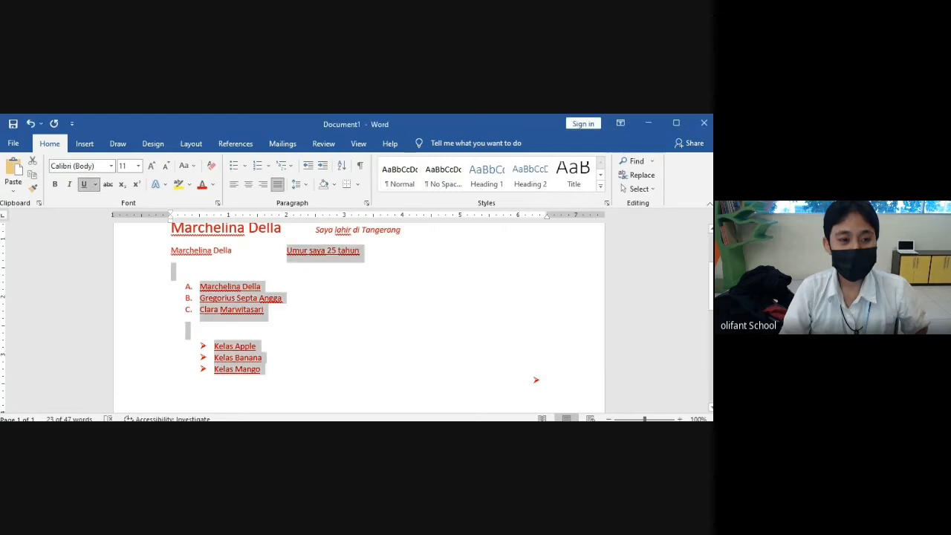
left_click(14, 143)
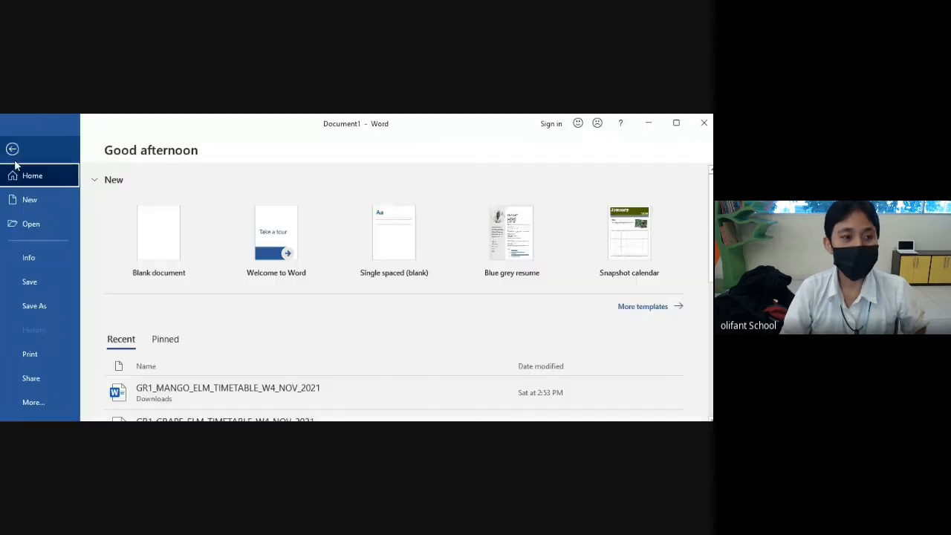
- Look through the Open, Save As and Print pages, then return to Document1 and select all text
left_click(25, 227)
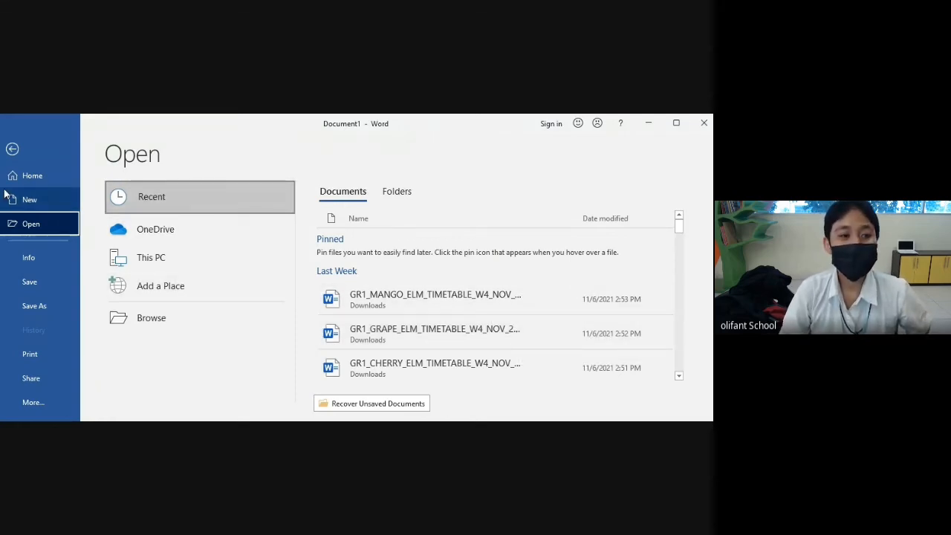
left_click(36, 283)
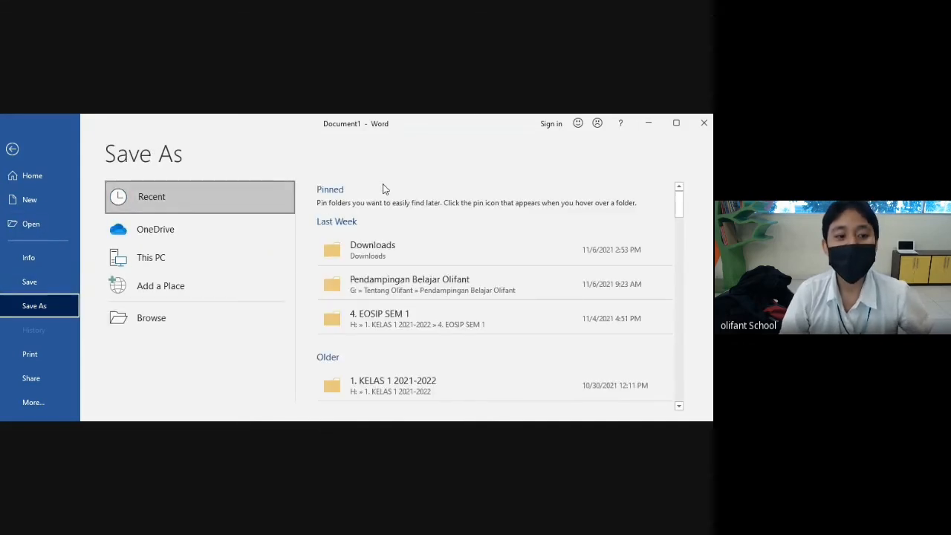
left_click(58, 352)
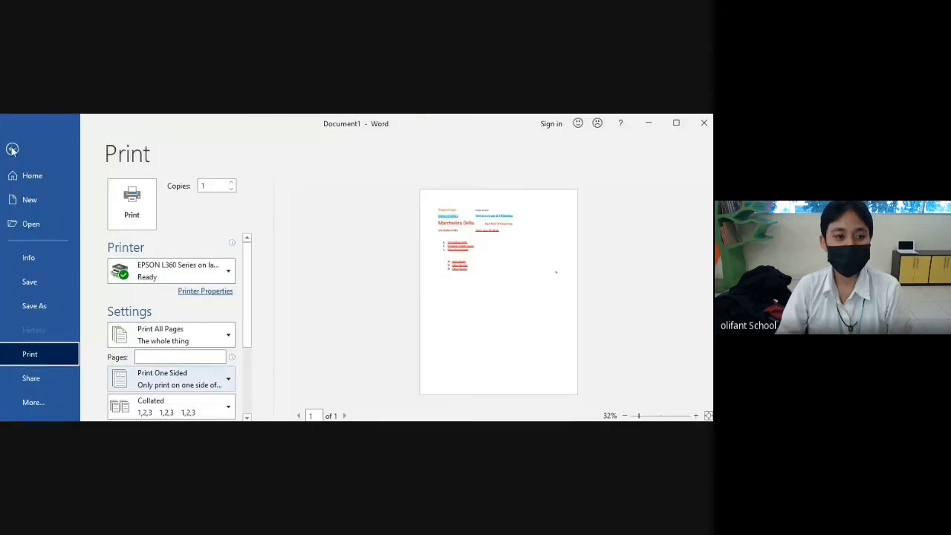
left_click(12, 148)
key("ctrl+a")
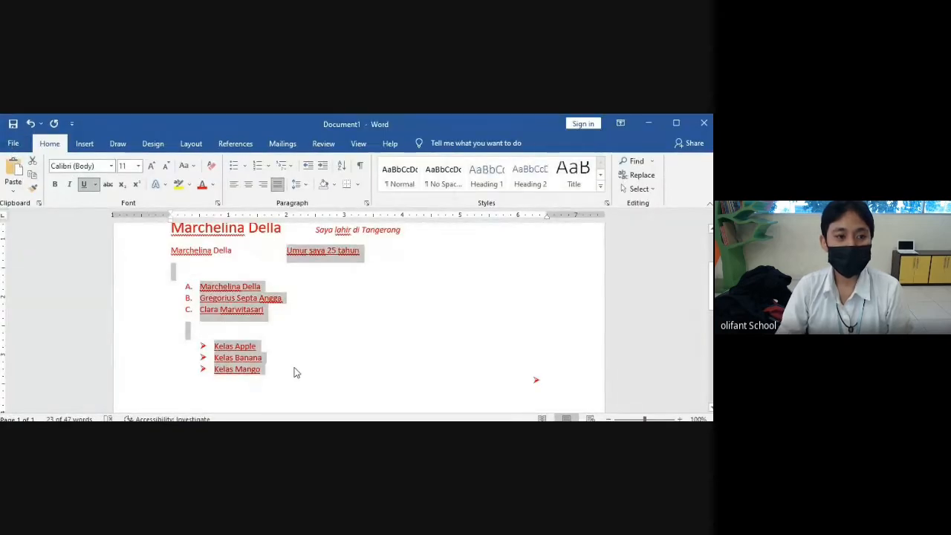
key("ctrl+v")
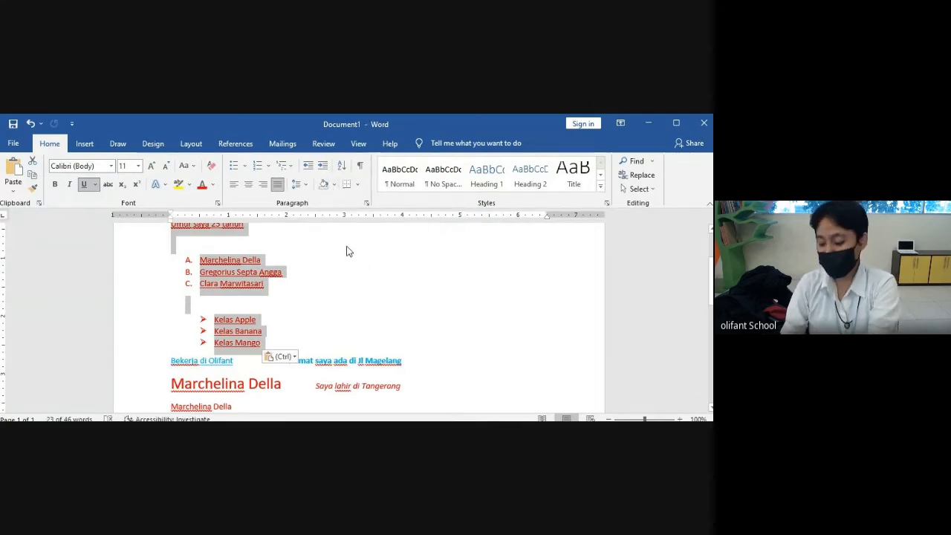
- Apply dark paragraph shading to the selected paragraphs and to the pasted block below
left_click(334, 185)
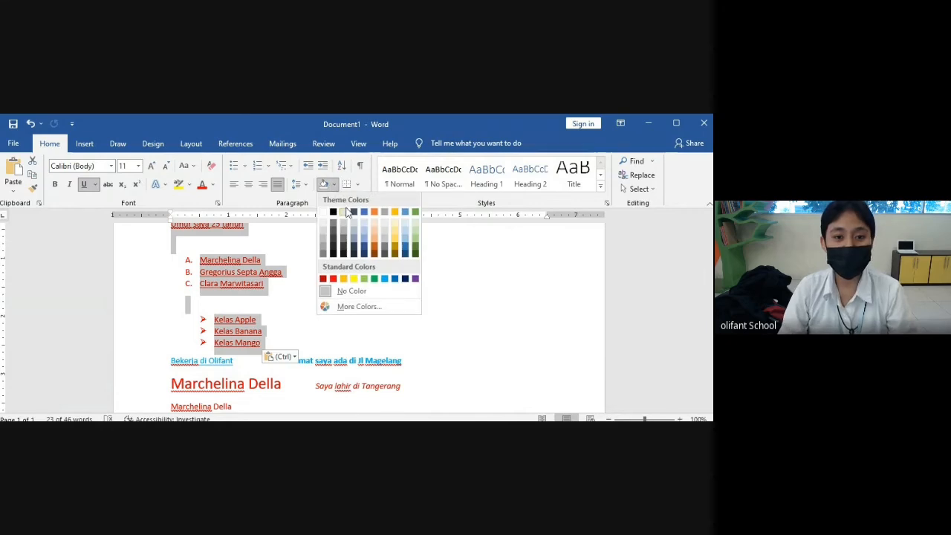
left_click(334, 246)
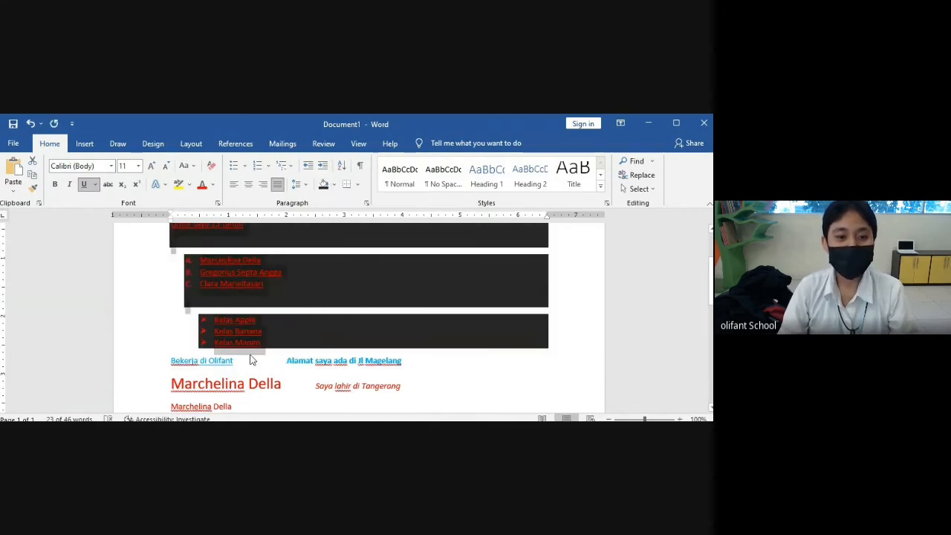
scroll(251, 360, "down", 2)
mouse_move(168, 304)
left_mouse_down()
mouse_move(238, 357)
mouse_move(238, 372)
left_mouse_up()
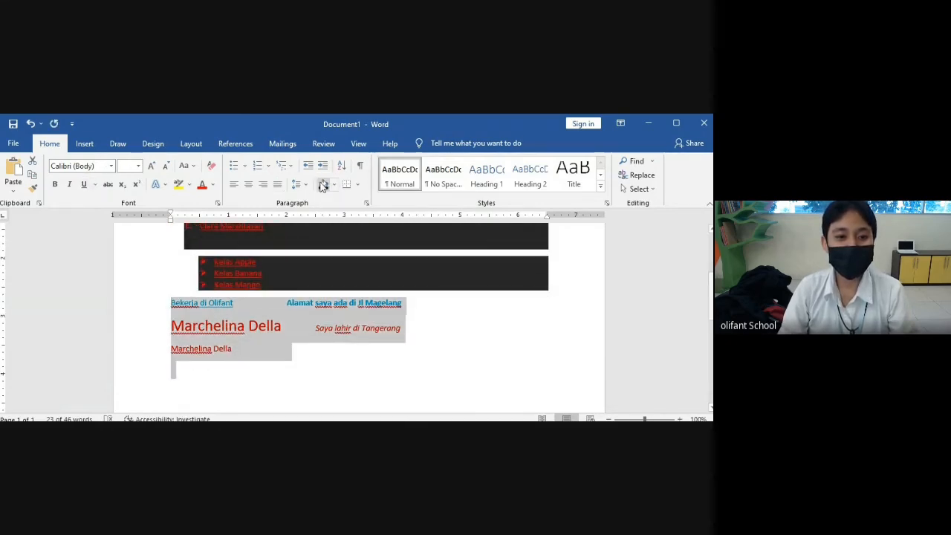
left_click(324, 185)
left_click(286, 384)
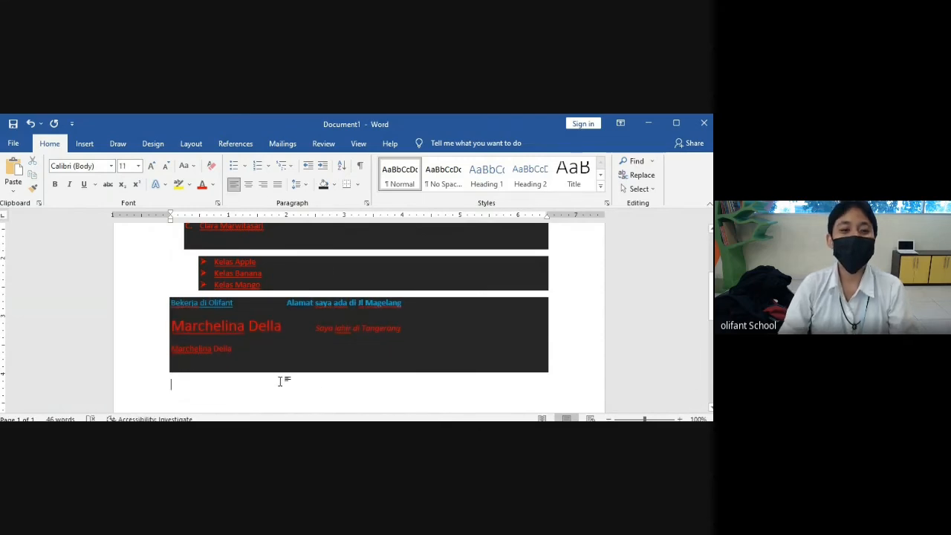
- Shade the Tinggal di Jogja line dark, then minimize the Word window
scroll(297, 385, "up", 5)
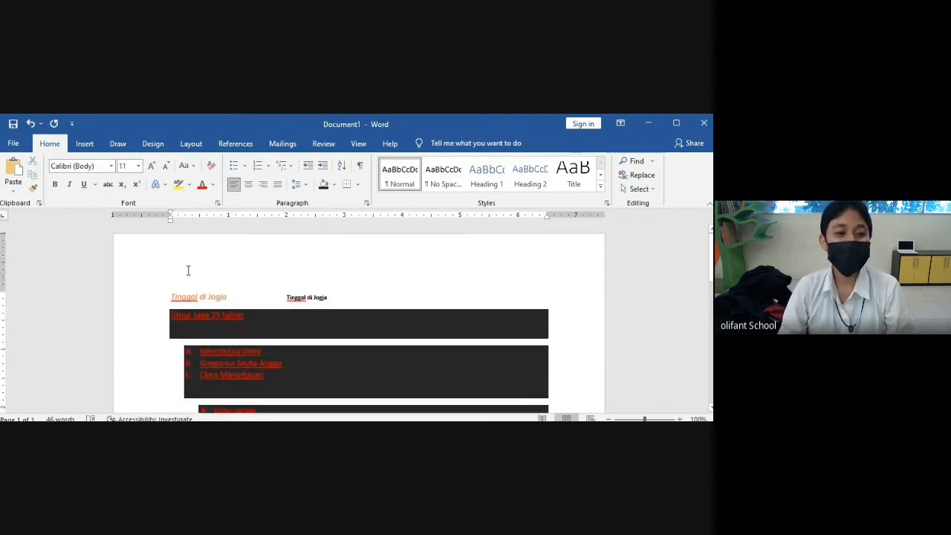
left_click(152, 297)
left_click(324, 186)
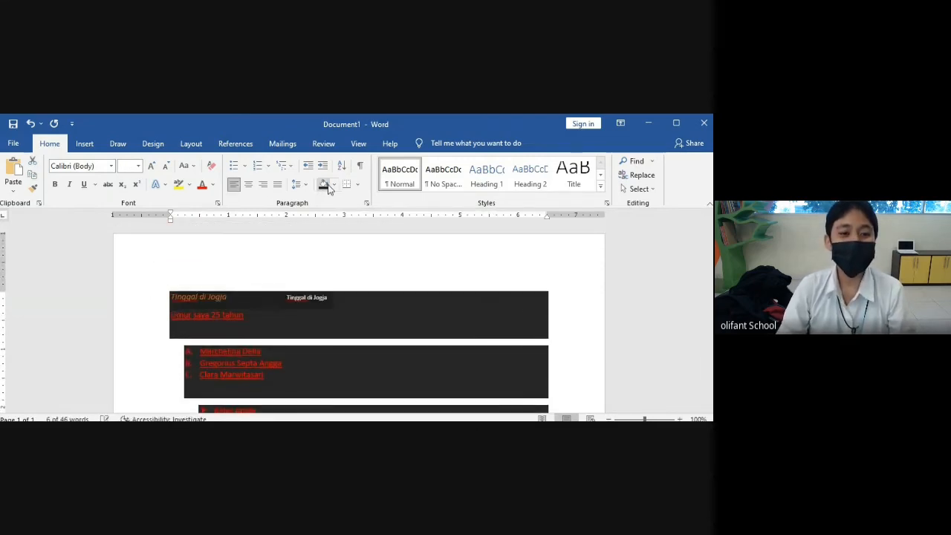
left_click(380, 311)
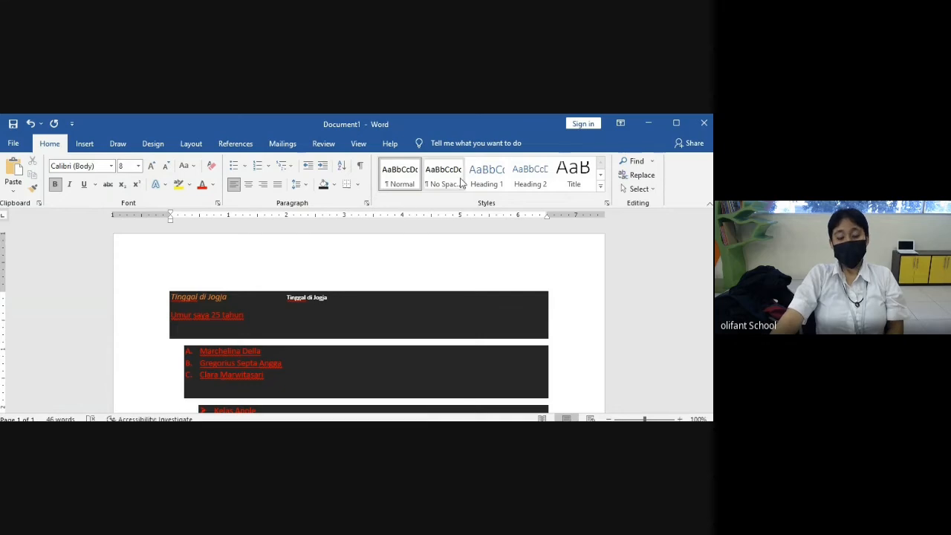
left_click(647, 123)
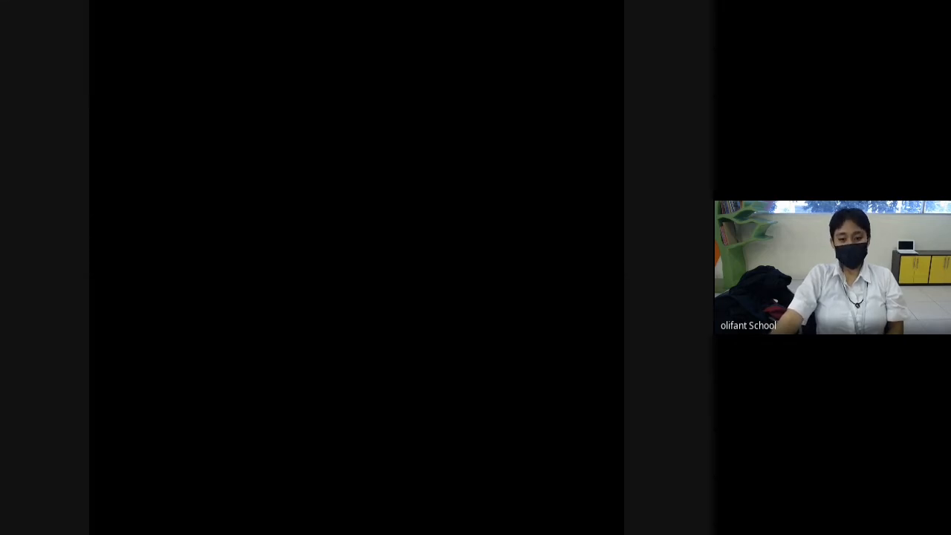
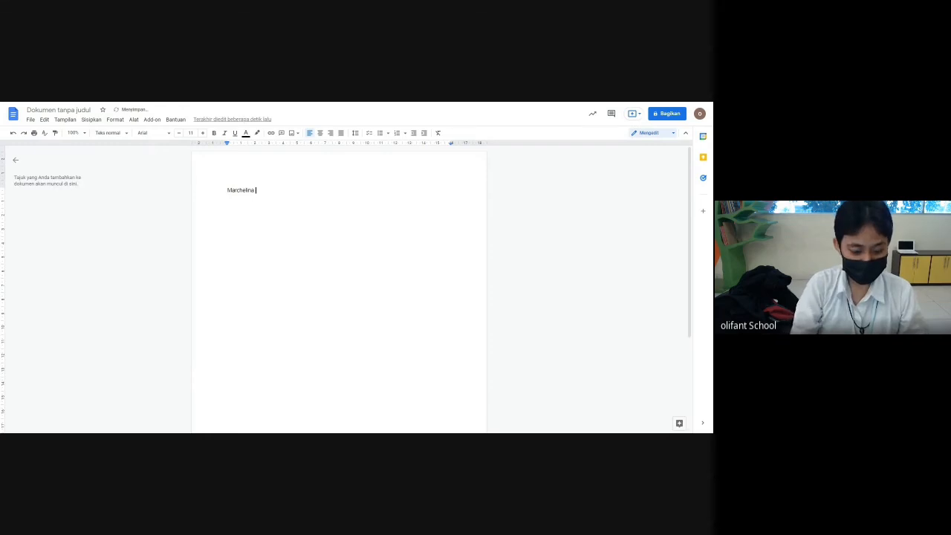
- Finish typing the full name, then add the lines 'Usia 25 tahun' and 'Tinggal di Jogja'
type("Della")
key("Return")
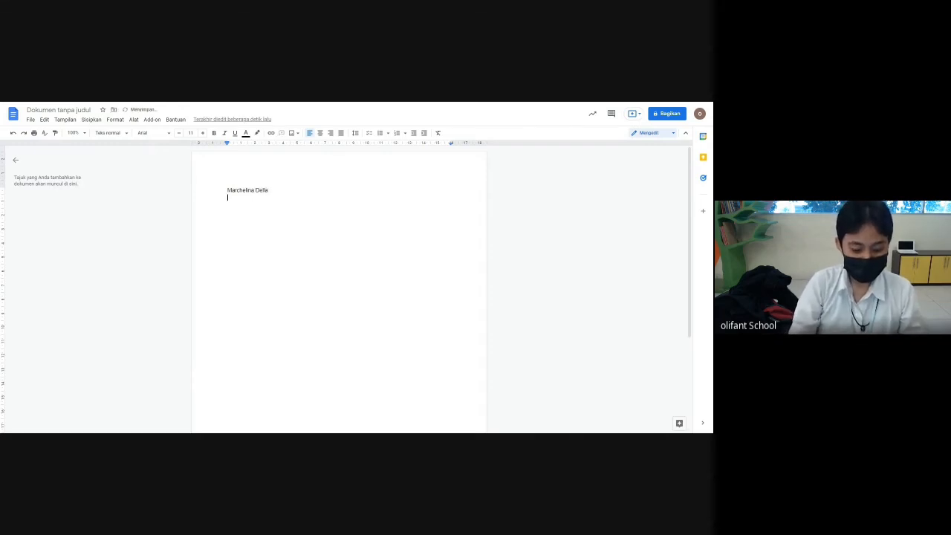
type("Usia 25 tah")
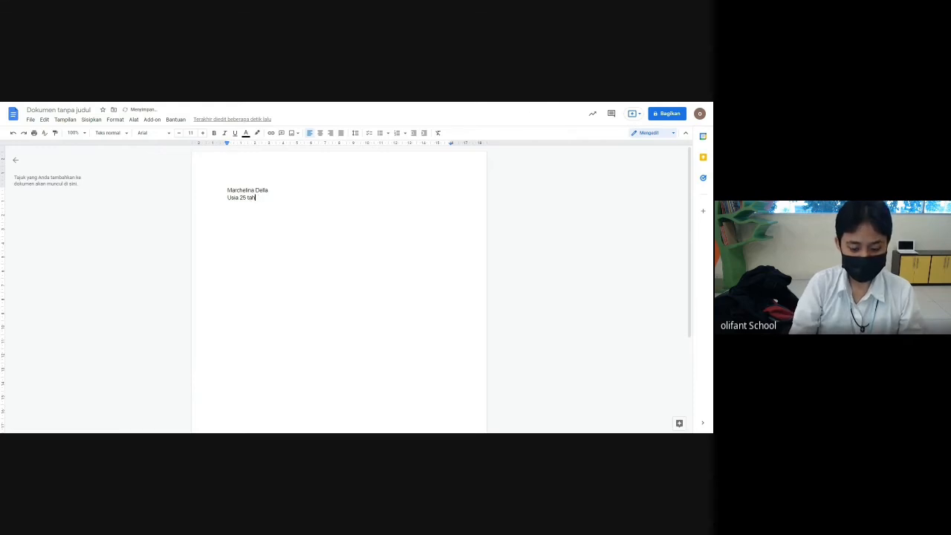
type("un")
key("Return")
type("Tinggal d")
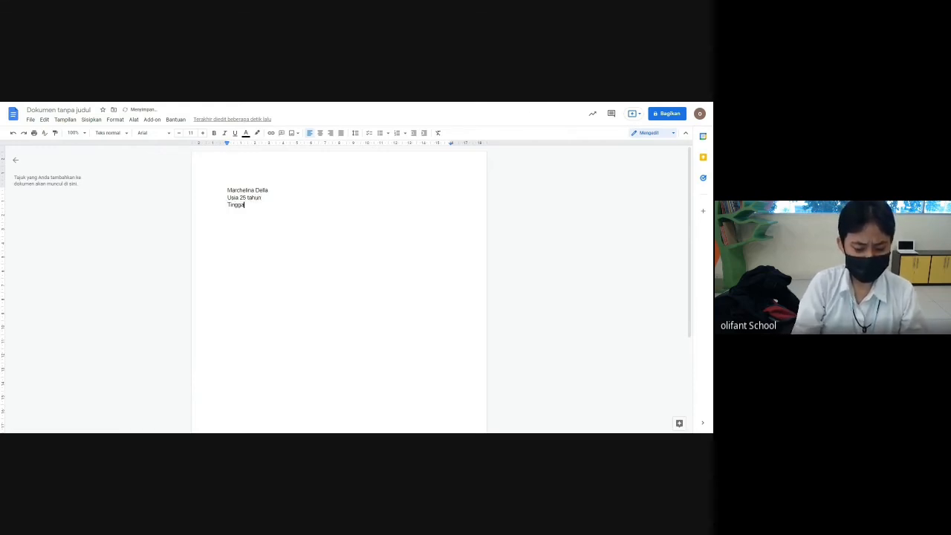
type("i Joh")
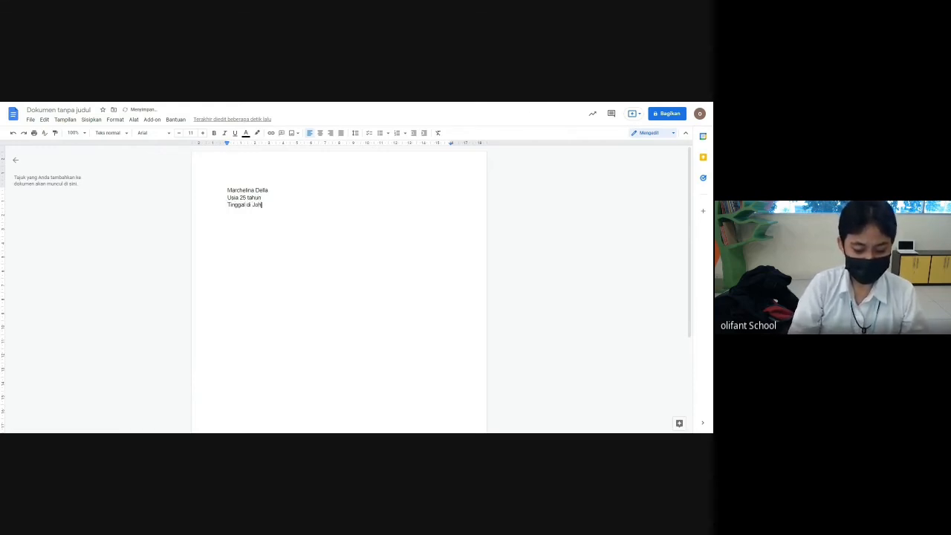
key("BackSpace")
type("gja")
- Add lines for 'Bekerja di Olifant', the street address, and 'Hobi membaca'
key("Return")
type("Beker")
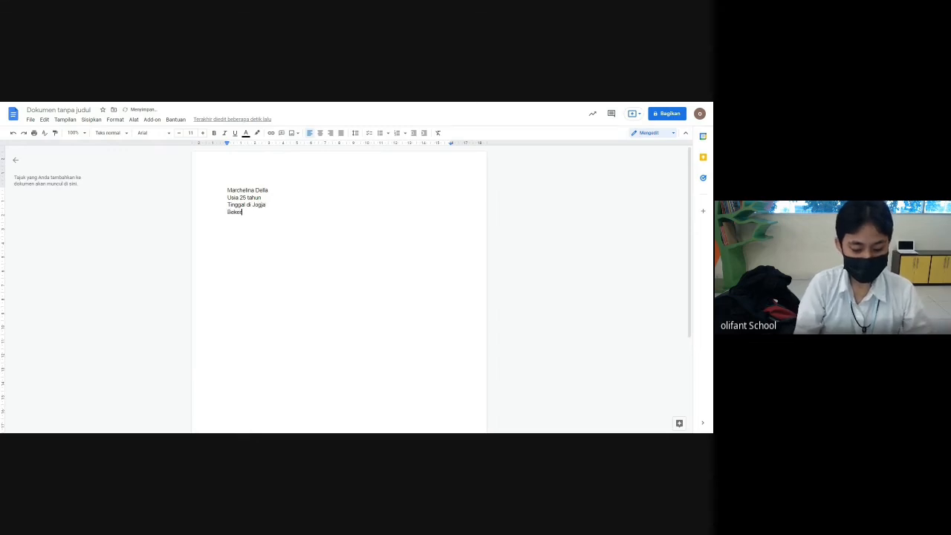
type("ja di Olifa")
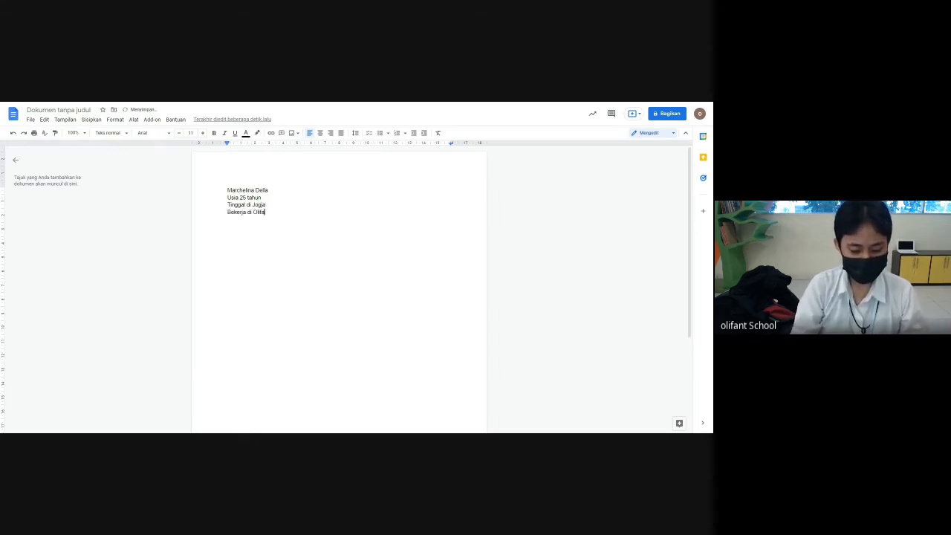
type("nt")
key("Return")
type("Alamat")
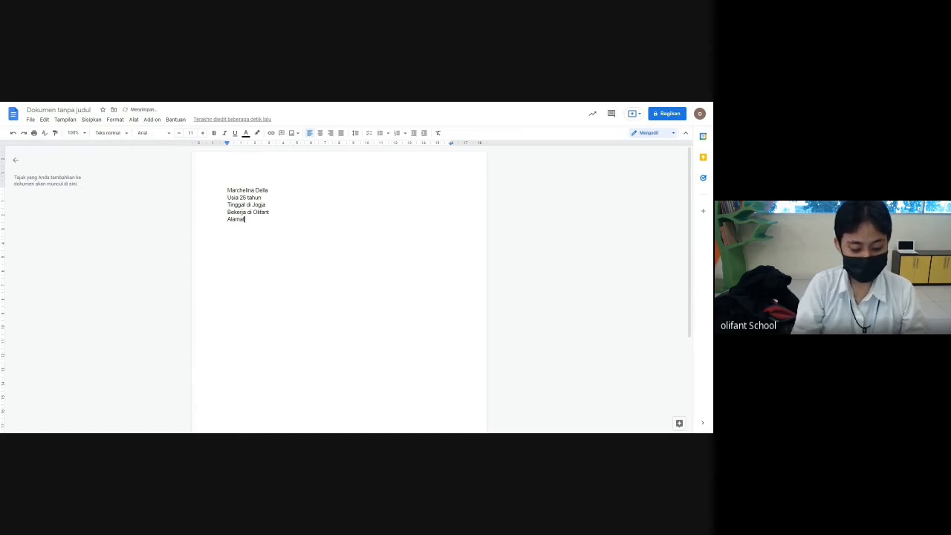
type(" di Jl Magelan")
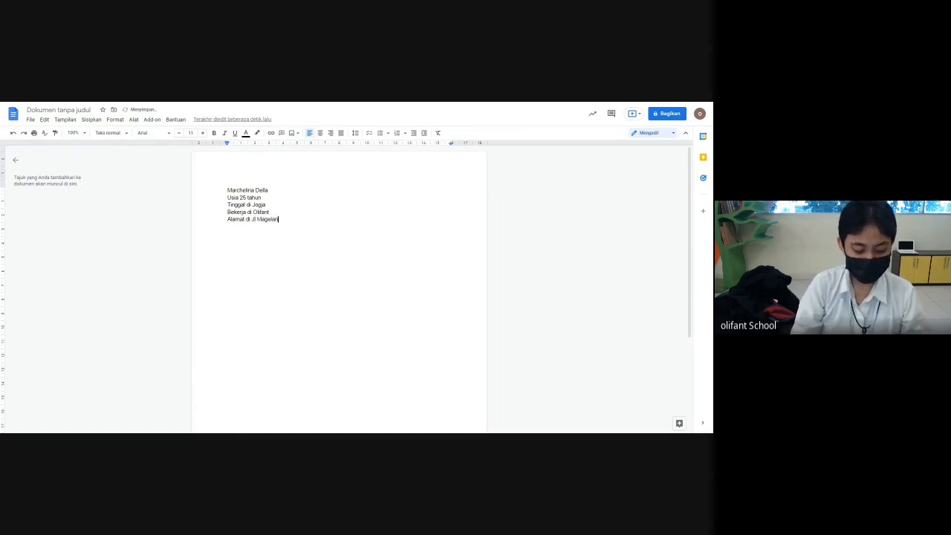
type("g")
key("Return")
type("Hobi me")
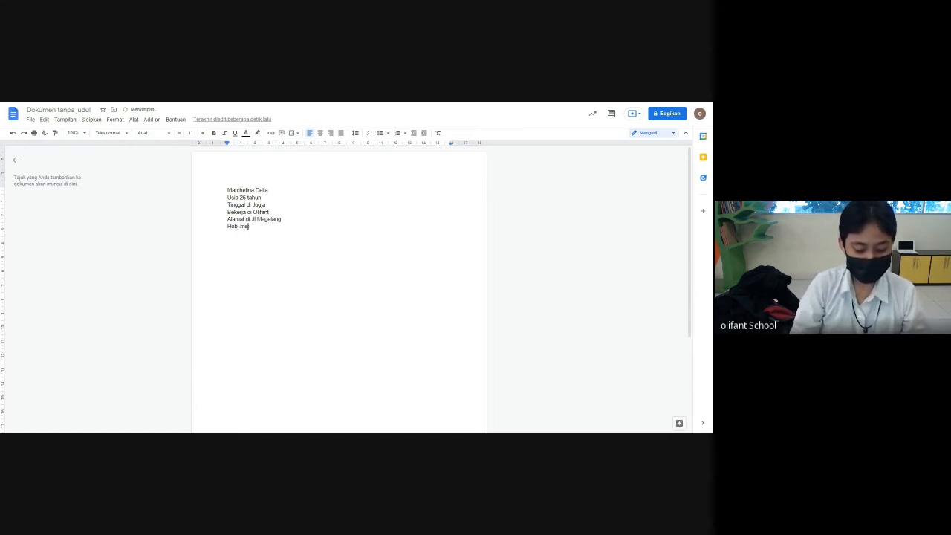
type("mbaca")
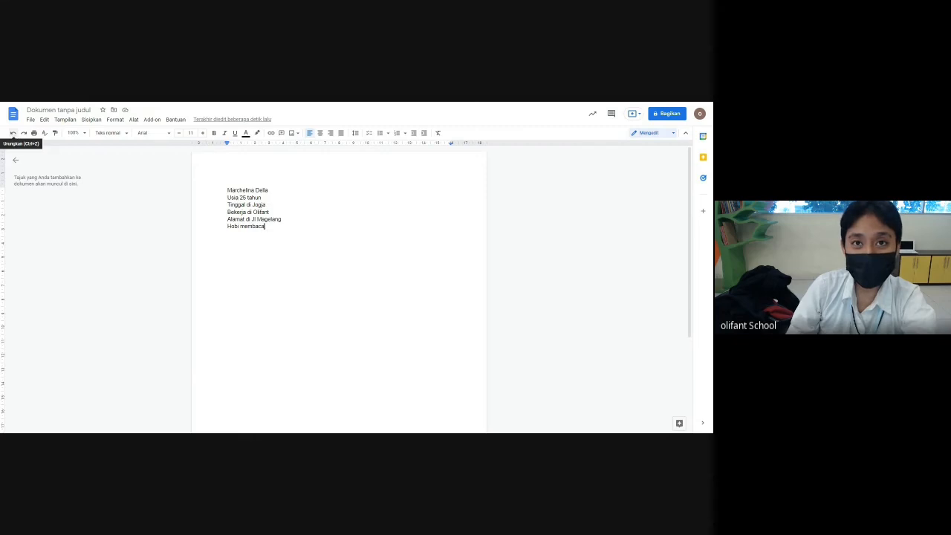
left_click(13, 136)
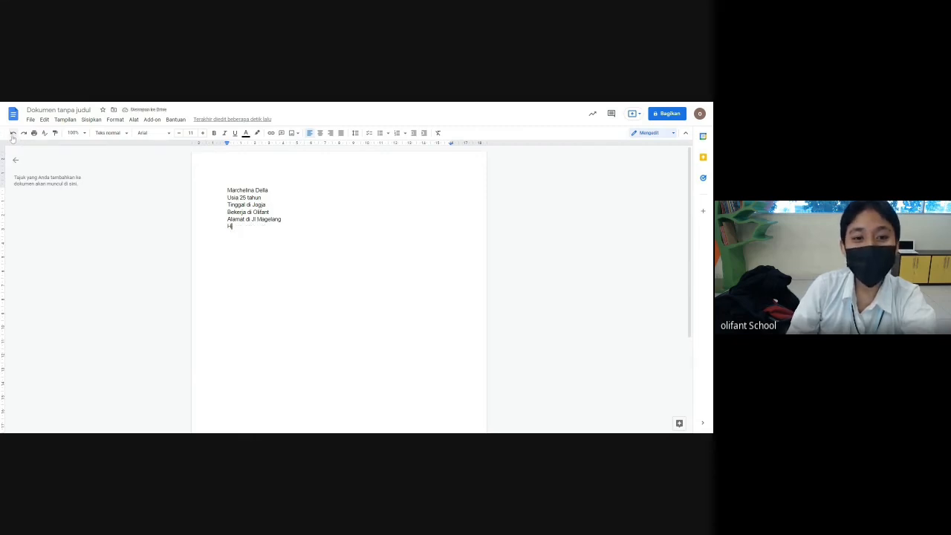
left_click(13, 136)
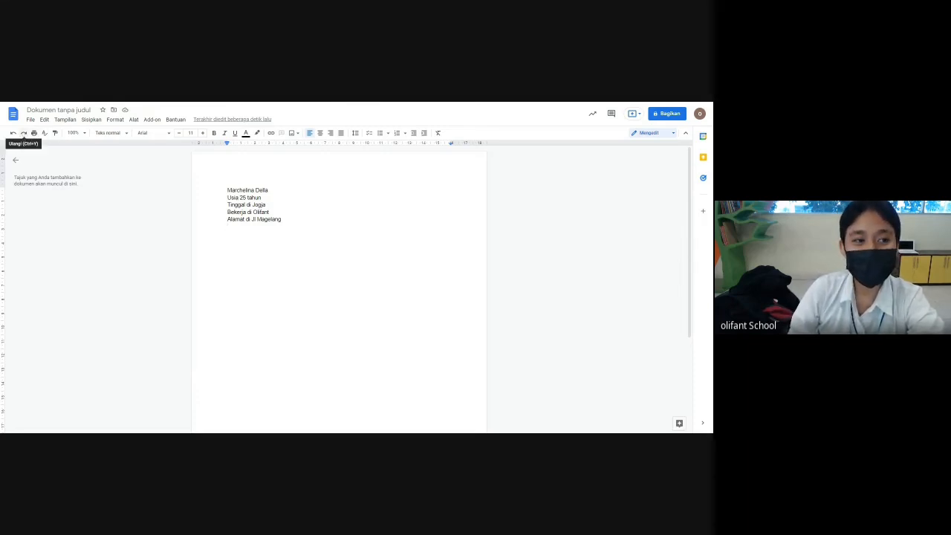
left_click(23, 136)
left_click(23, 136)
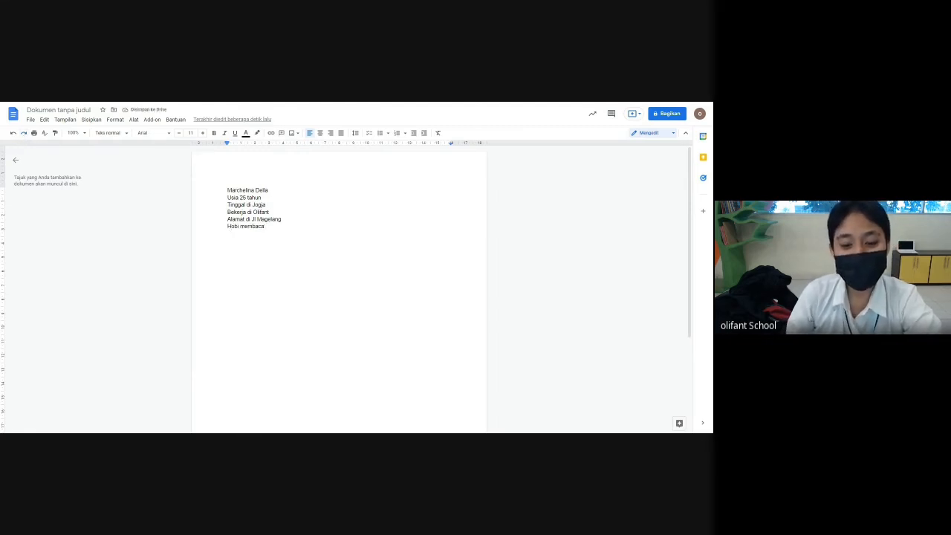
left_click(34, 138)
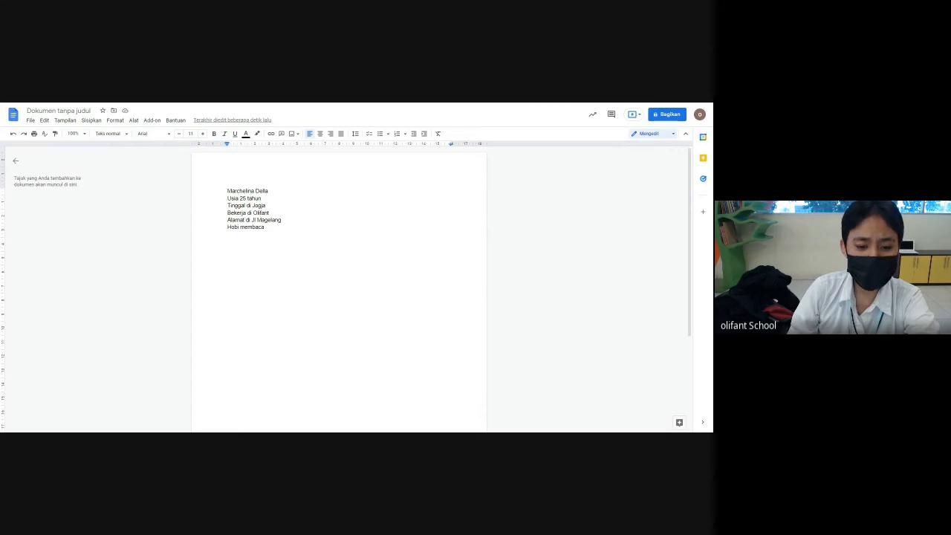
- Try the 200% and 50% zoom levels, selecting the six lines in between
left_click(84, 134)
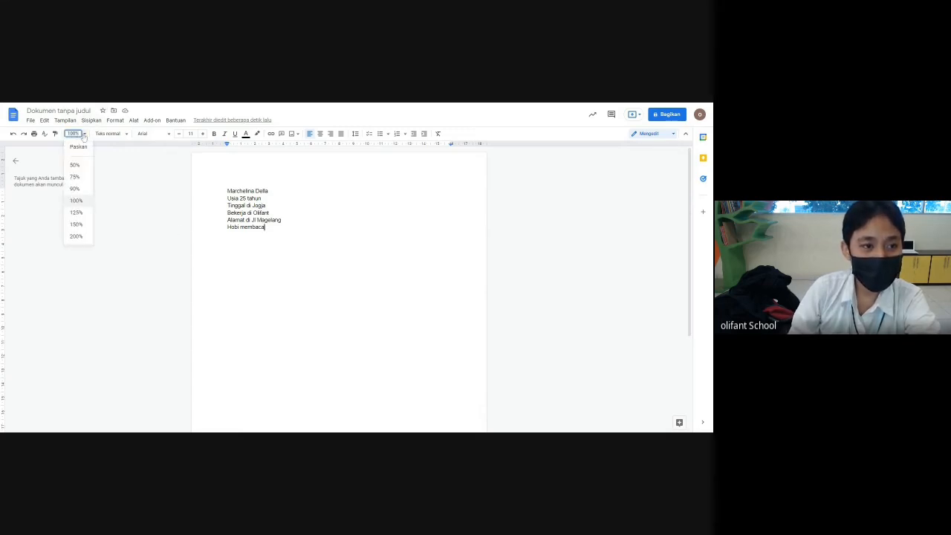
left_click(77, 237)
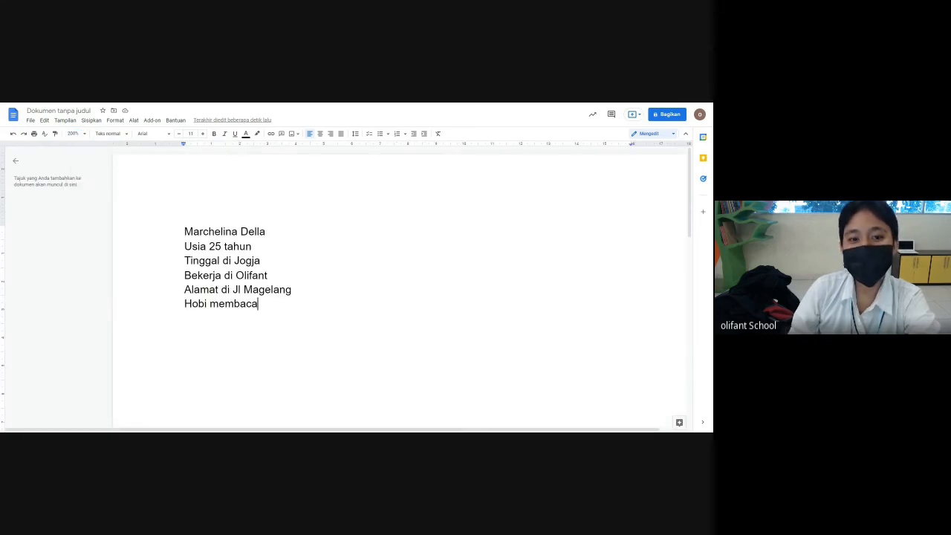
left_click_drag(184, 231, 262, 304)
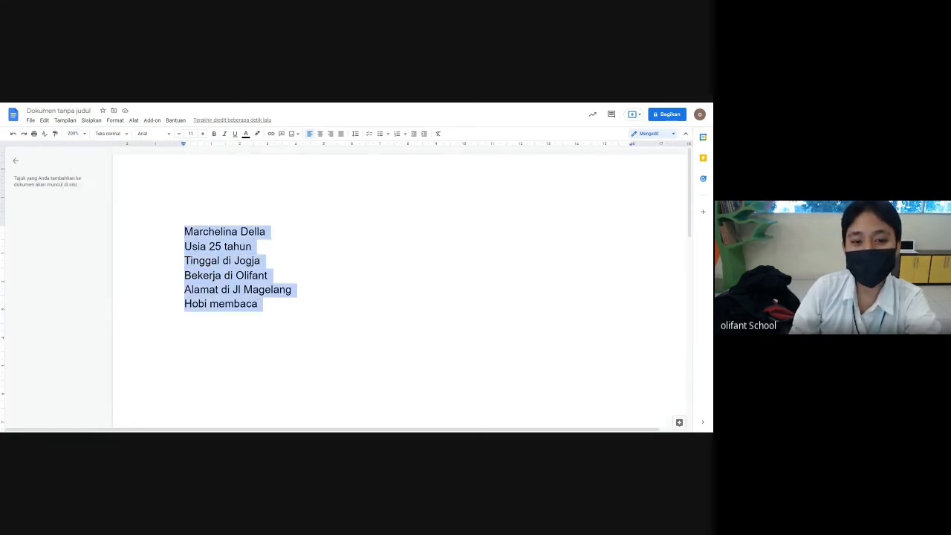
left_click(80, 134)
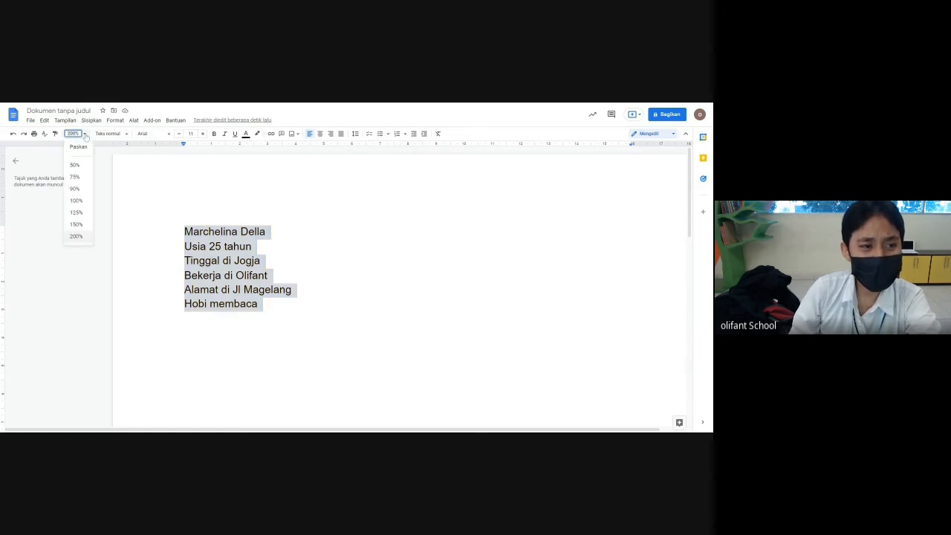
left_click(75, 165)
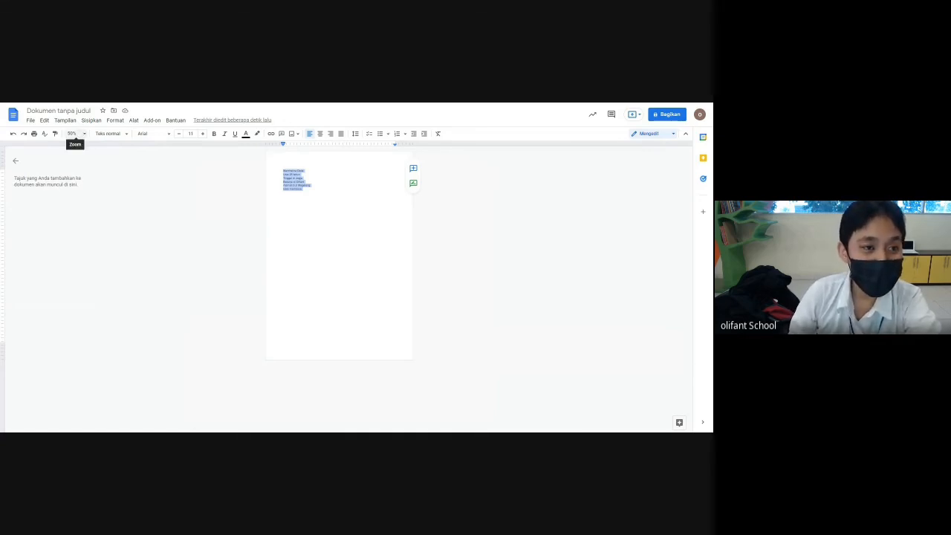
- Enter custom zooms of 60% and 135%, then settle on 100%
left_click(73, 134)
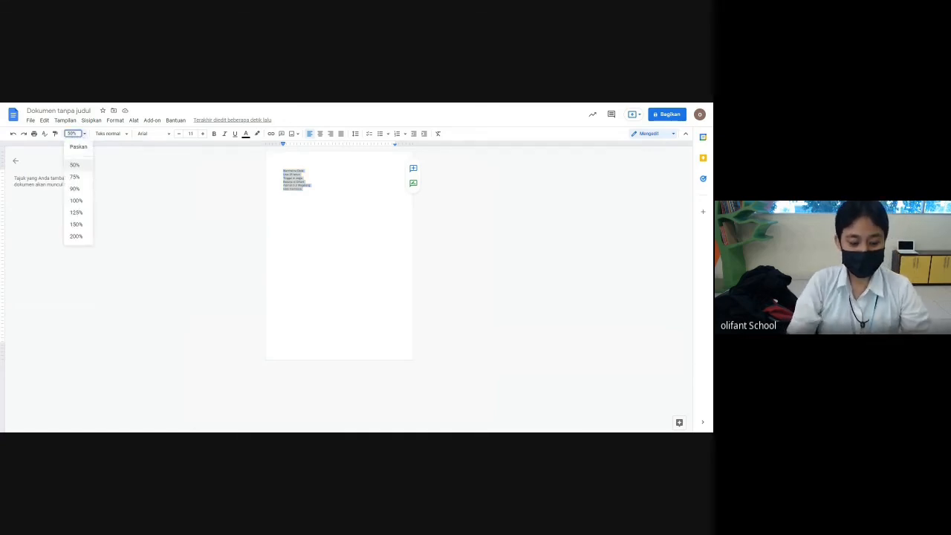
type("6")
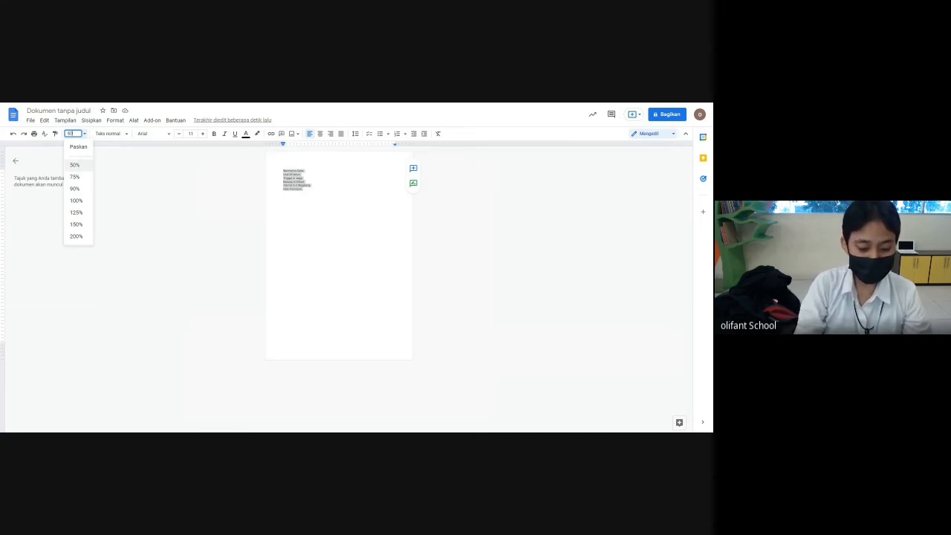
type("0")
key("Return")
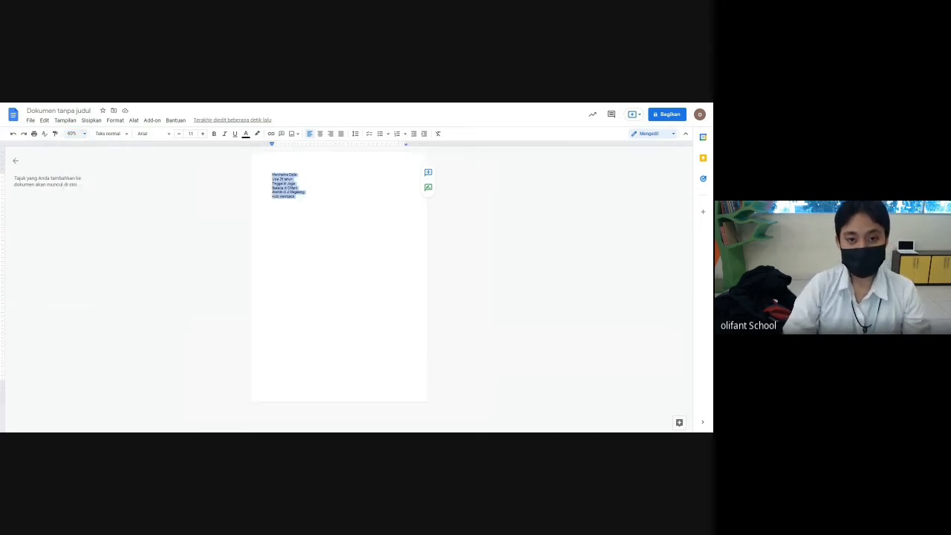
left_click(73, 134)
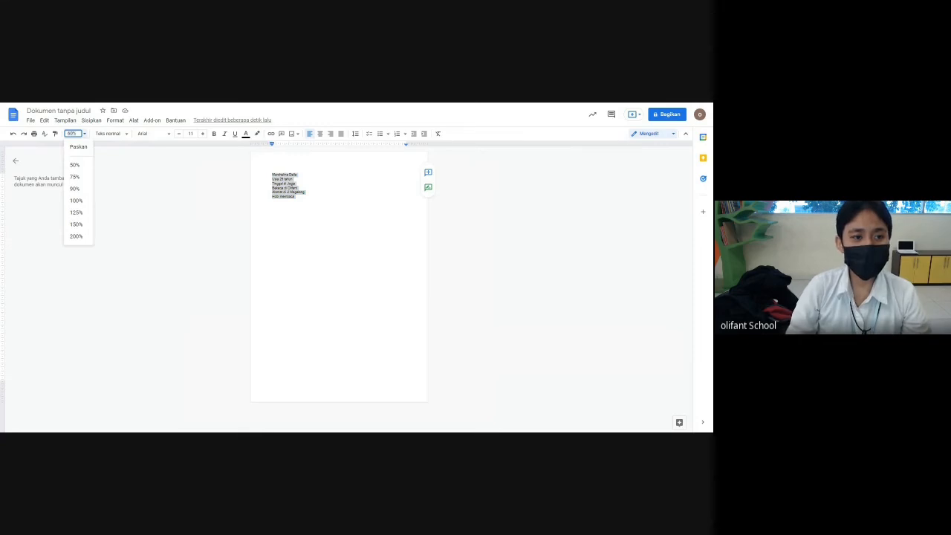
type("1")
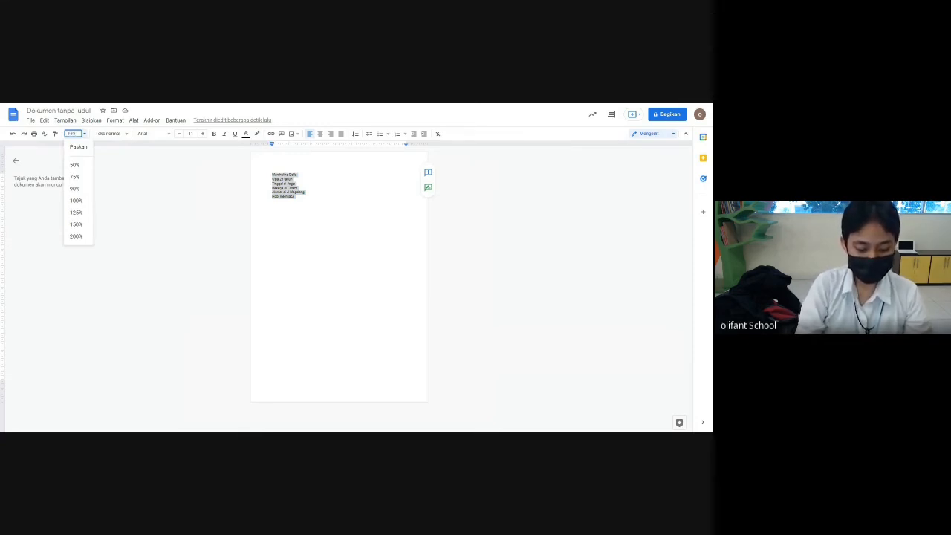
type("35%")
key("Return")
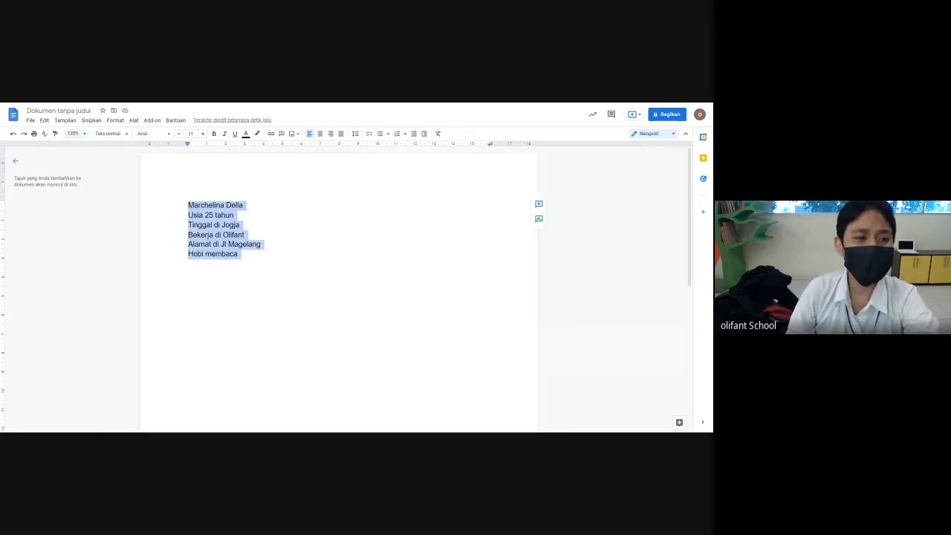
left_click(77, 133)
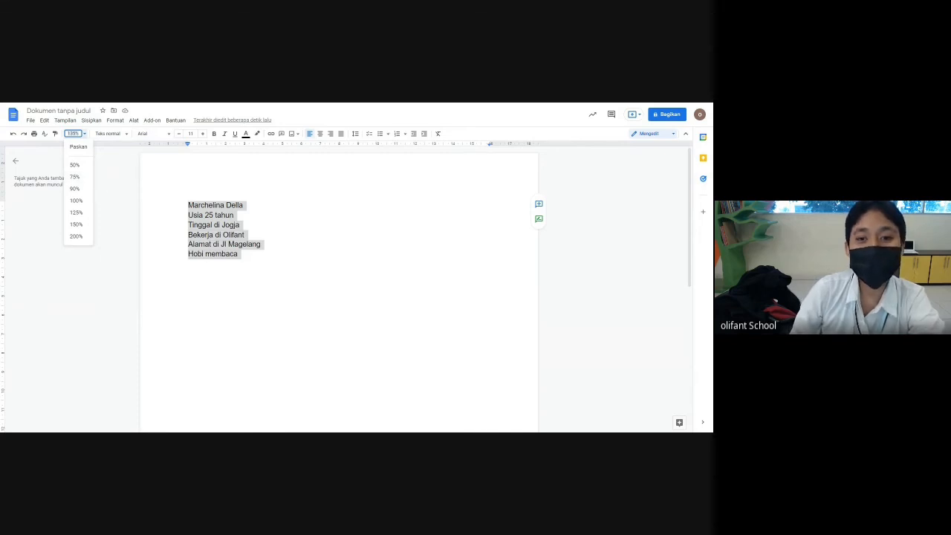
left_click(75, 200)
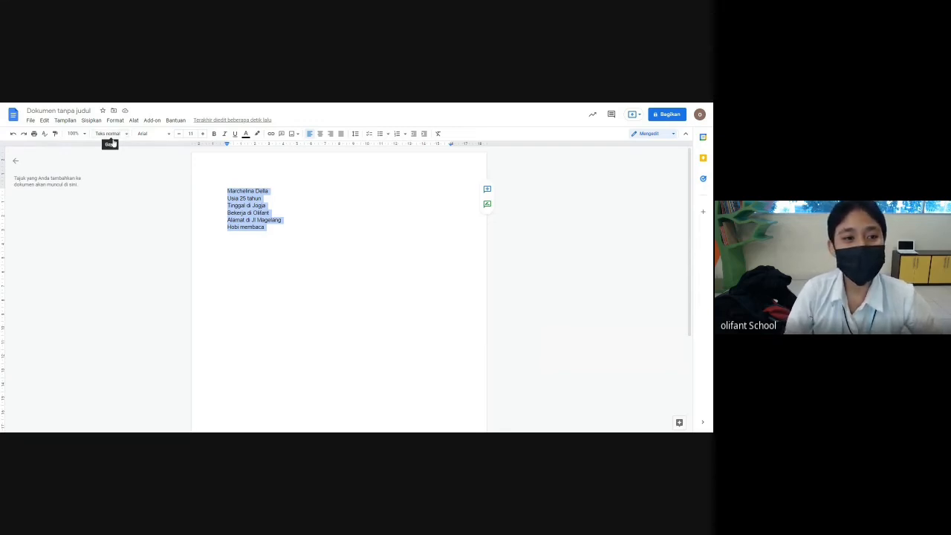
left_click(127, 134)
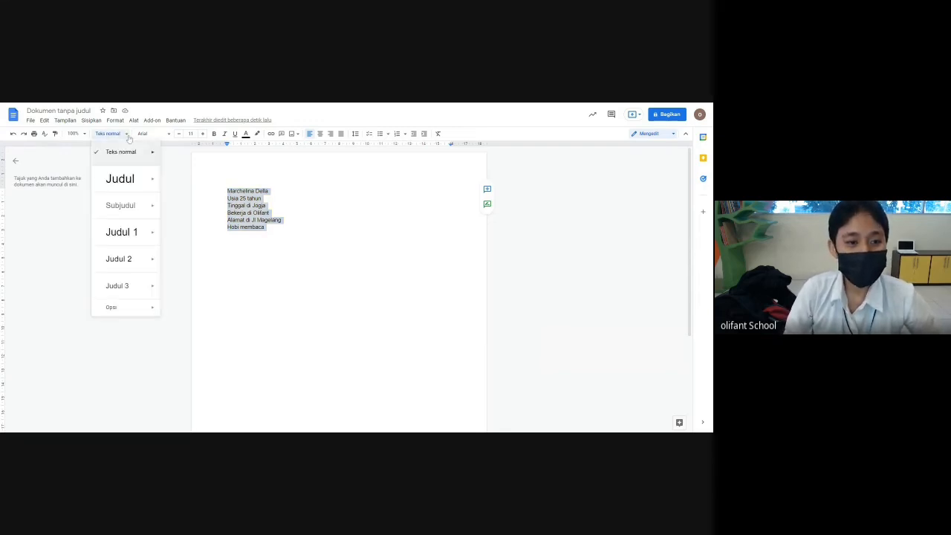
left_click(127, 185)
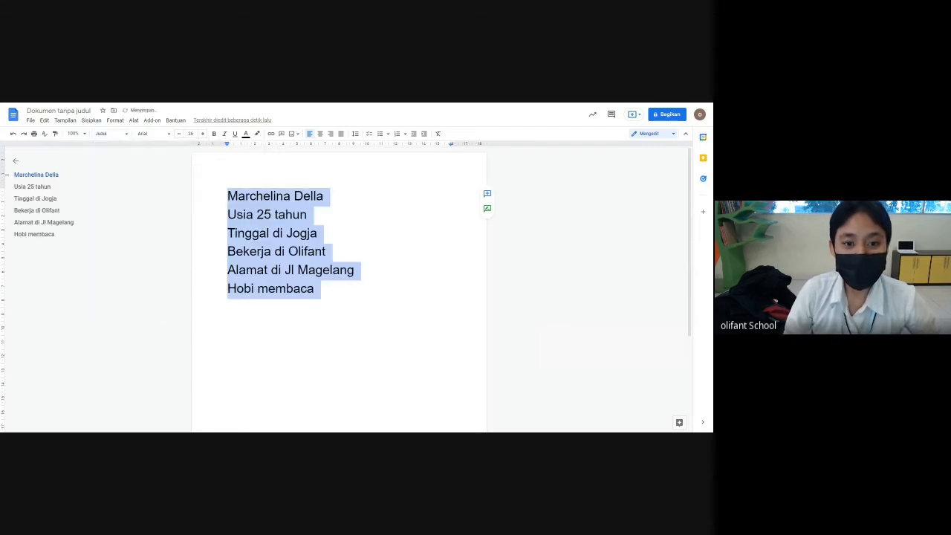
left_click(293, 289)
left_click_drag(314, 289, 228, 195)
left_click(127, 134)
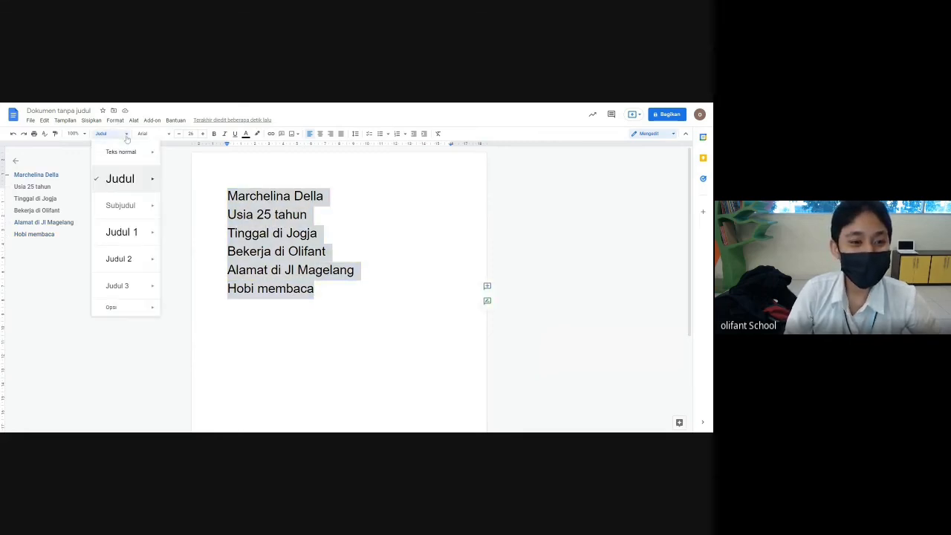
left_click(129, 291)
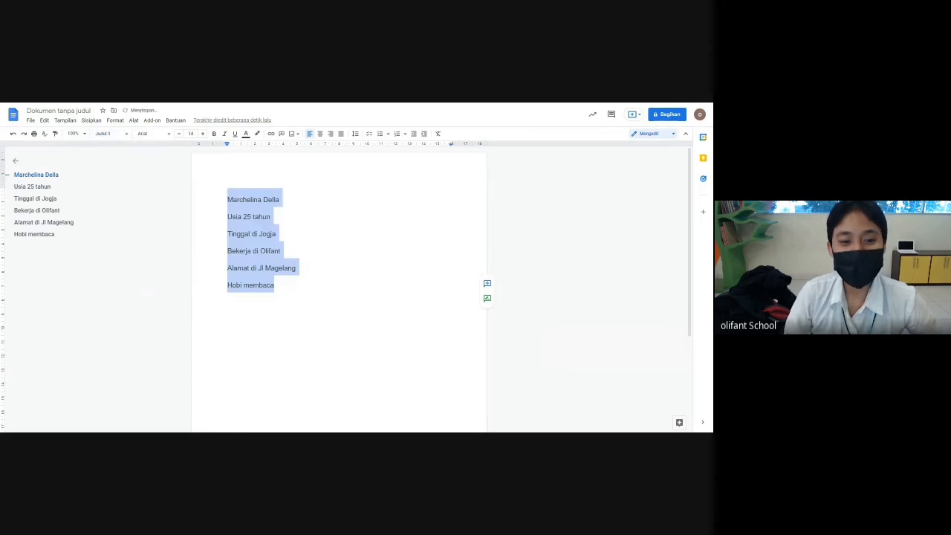
left_click(115, 134)
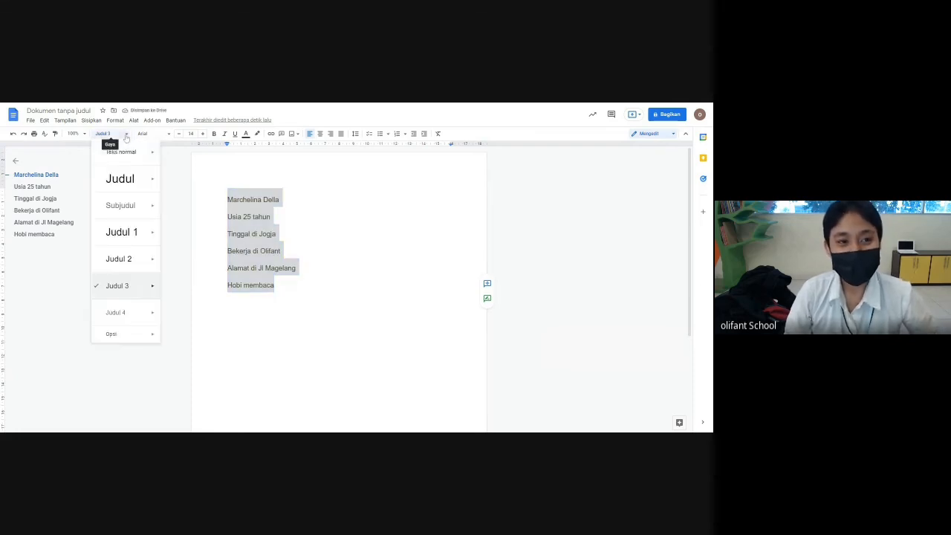
left_click(115, 183)
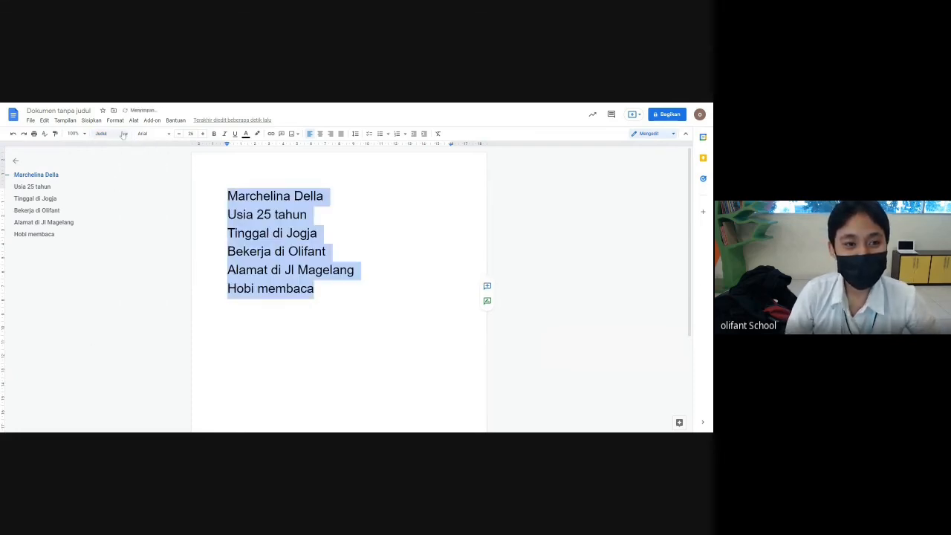
left_click(117, 134)
left_click(116, 208)
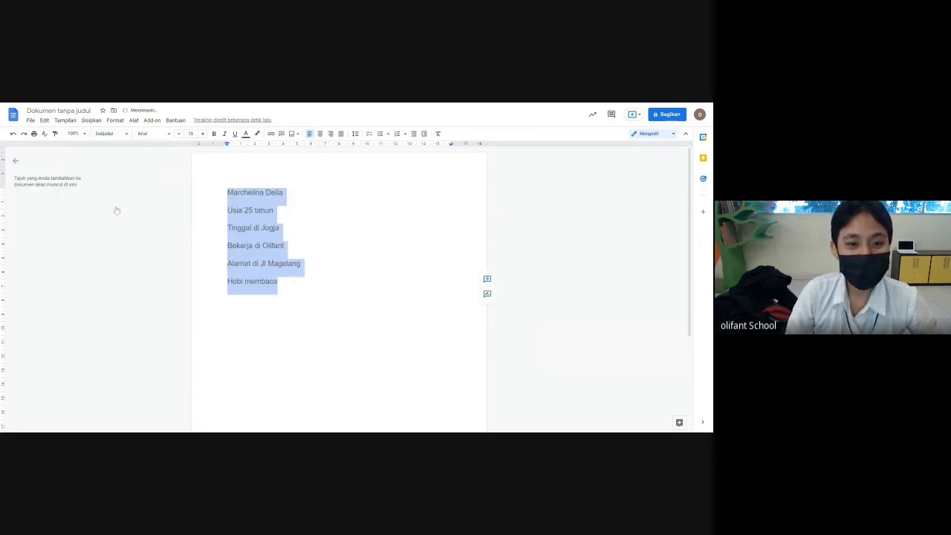
left_click(274, 210)
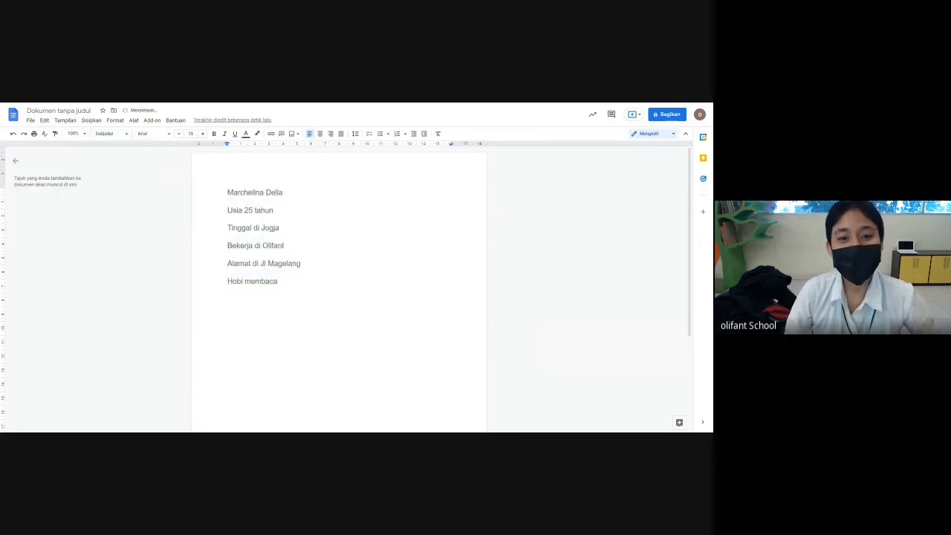
left_click_drag(279, 282, 228, 190)
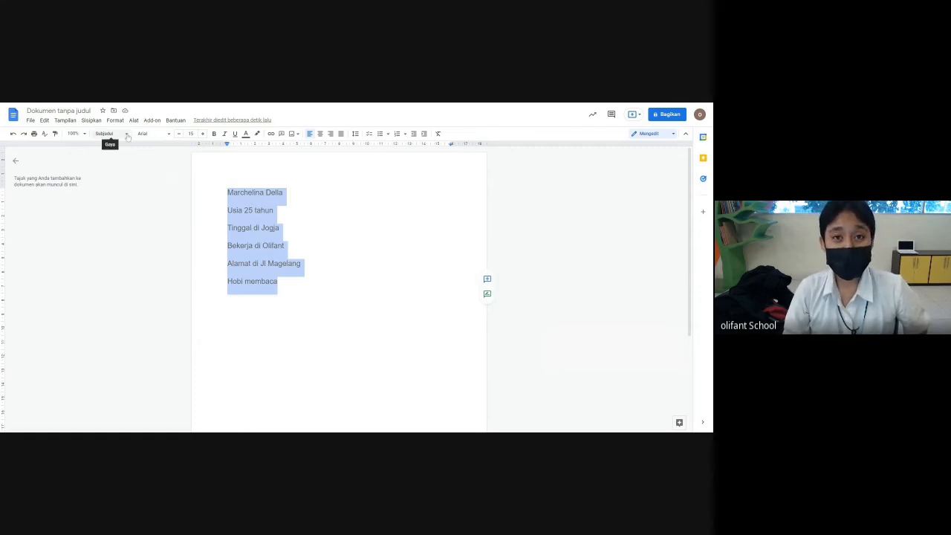
left_click(127, 136)
left_click(123, 155)
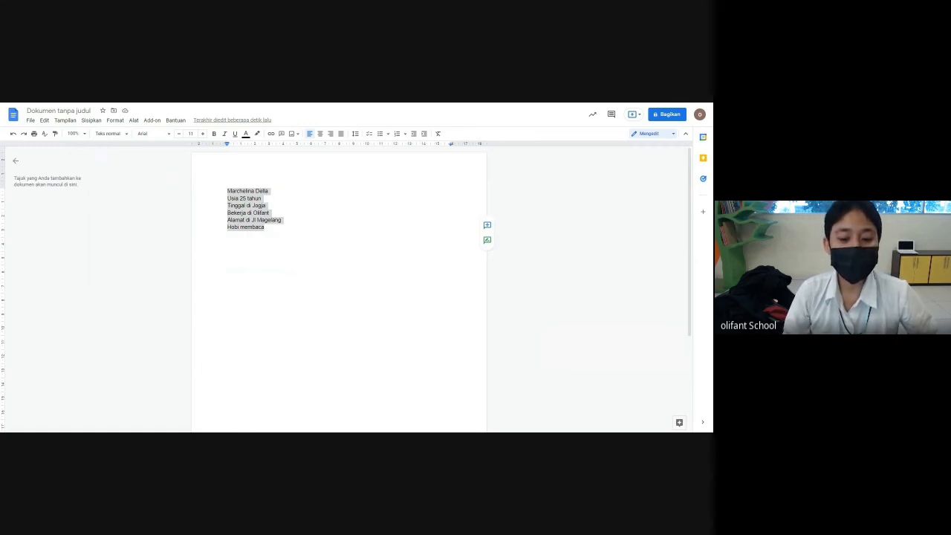
key("alt+Tab")
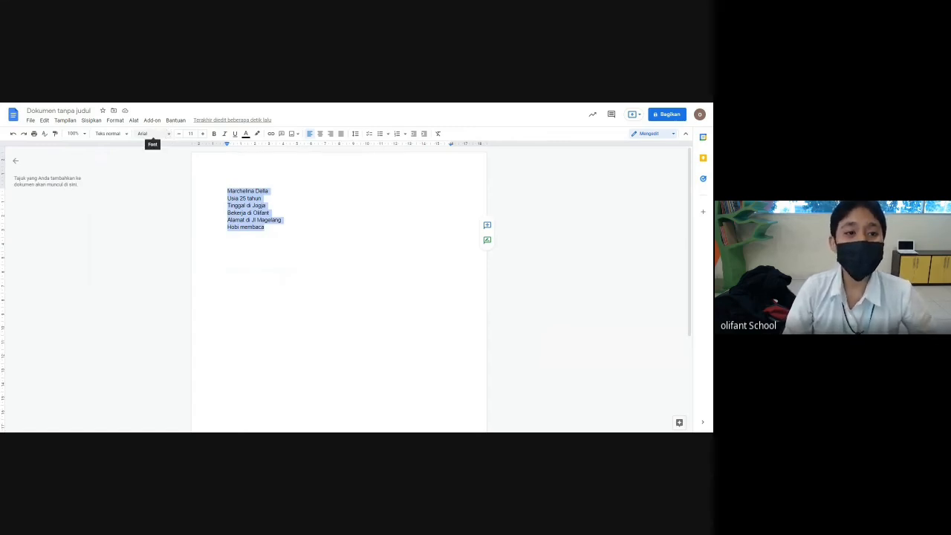
left_click(169, 138)
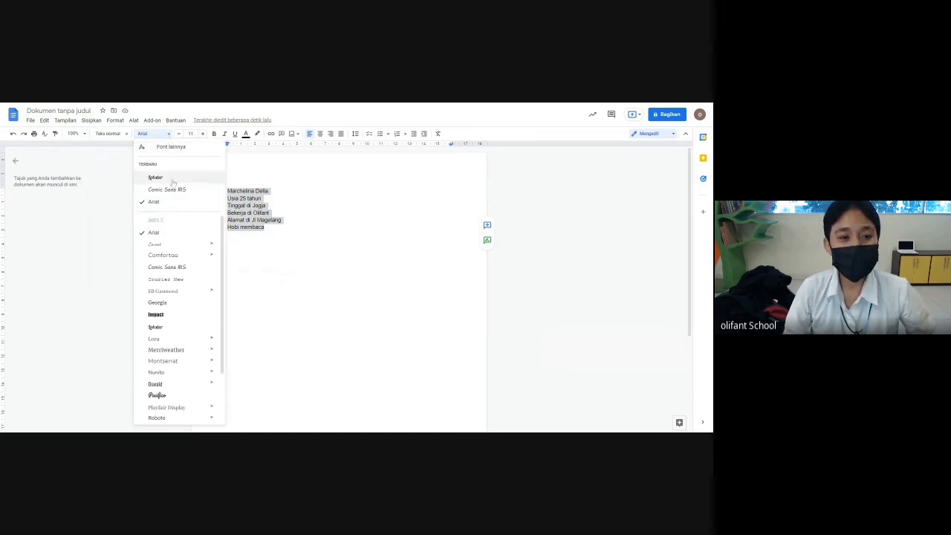
left_click(173, 192)
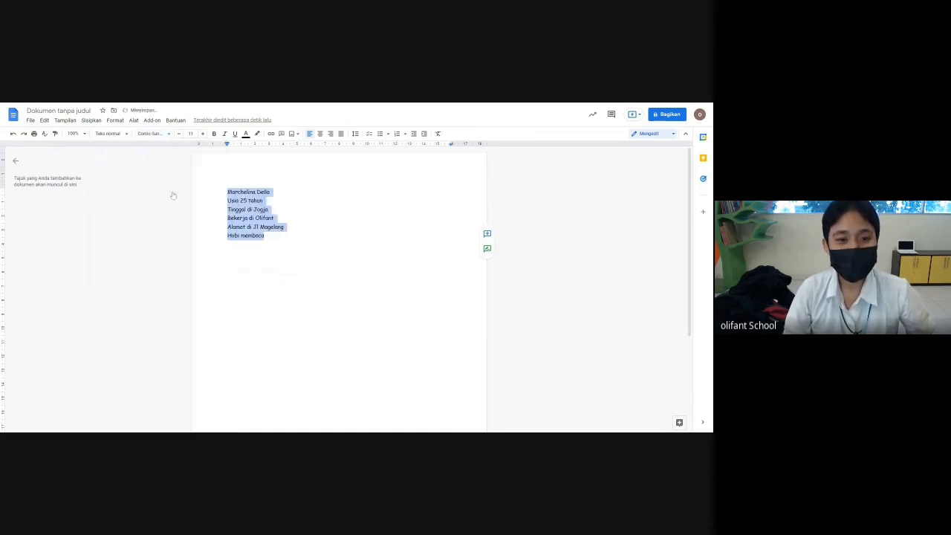
left_click(273, 218)
key("ctrl+a")
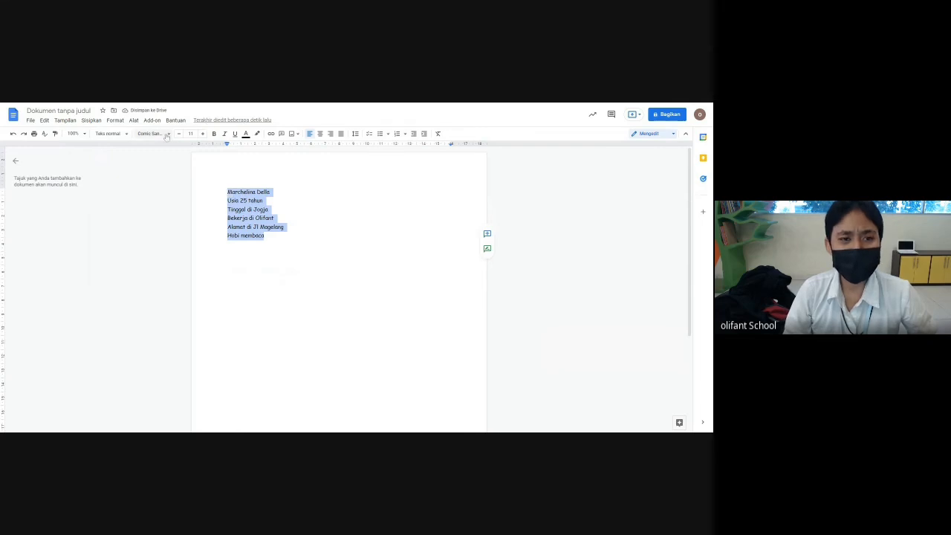
left_click(152, 134)
scroll(171, 320, "down", 2)
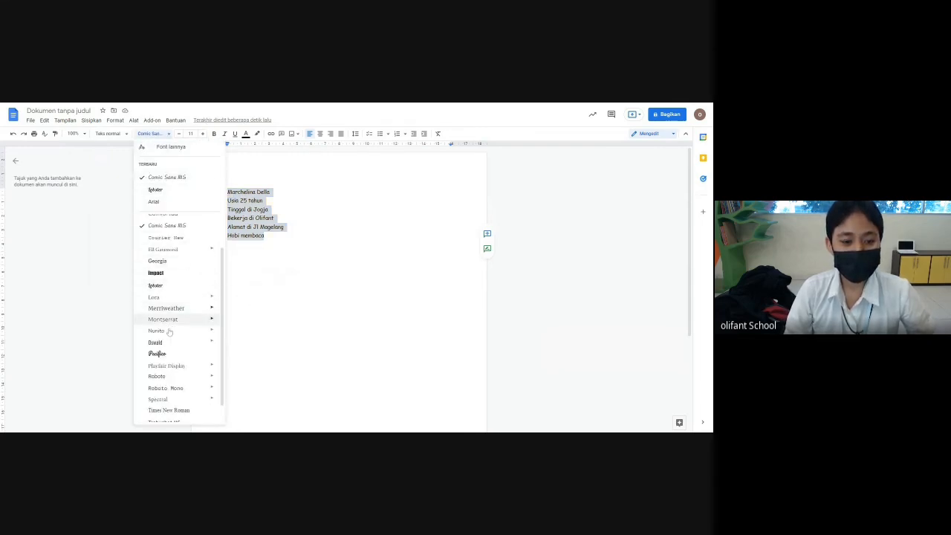
left_click(158, 335)
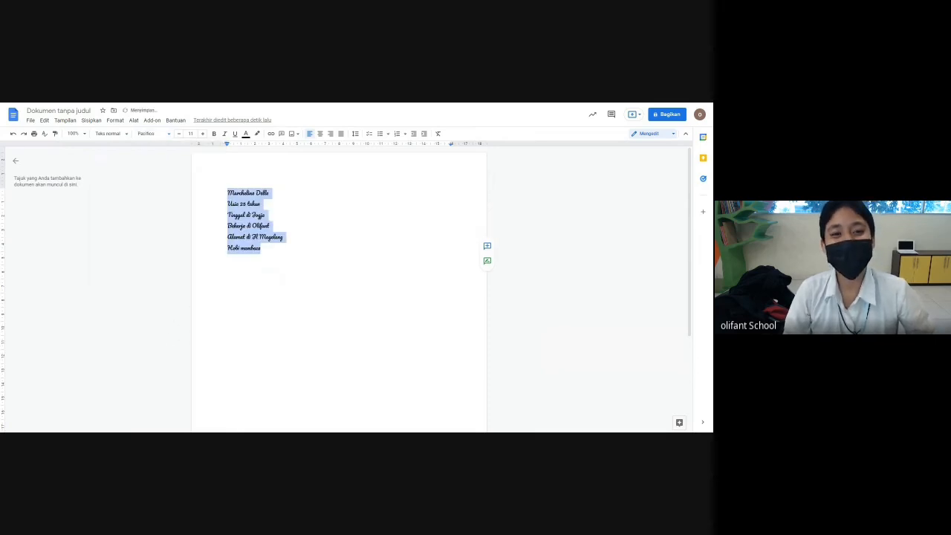
left_click(265, 226)
left_click_drag(261, 248, 226, 193)
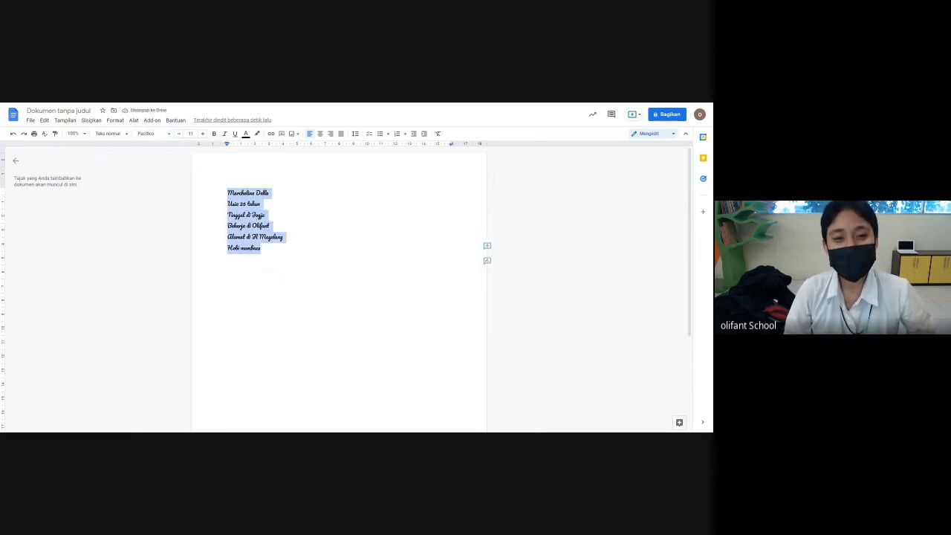
left_click(154, 134)
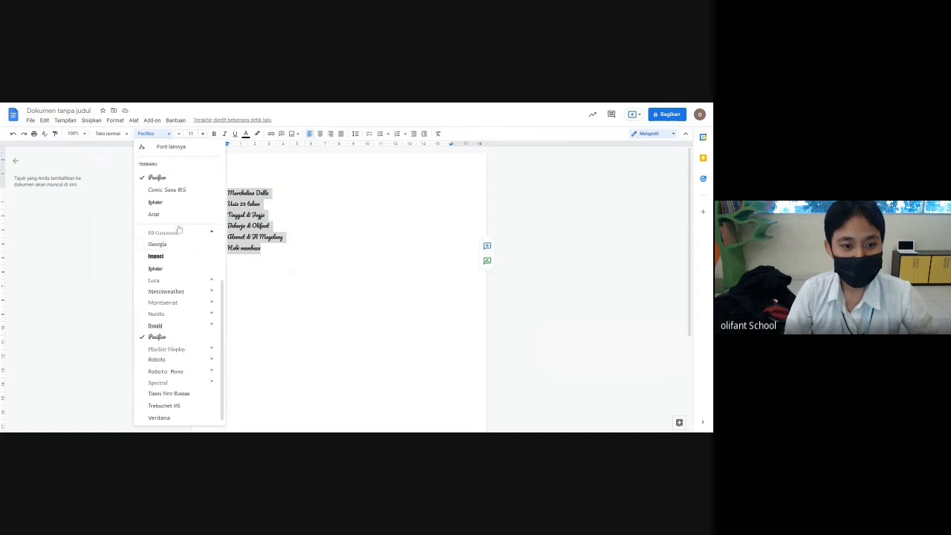
left_click(175, 293)
key("Right")
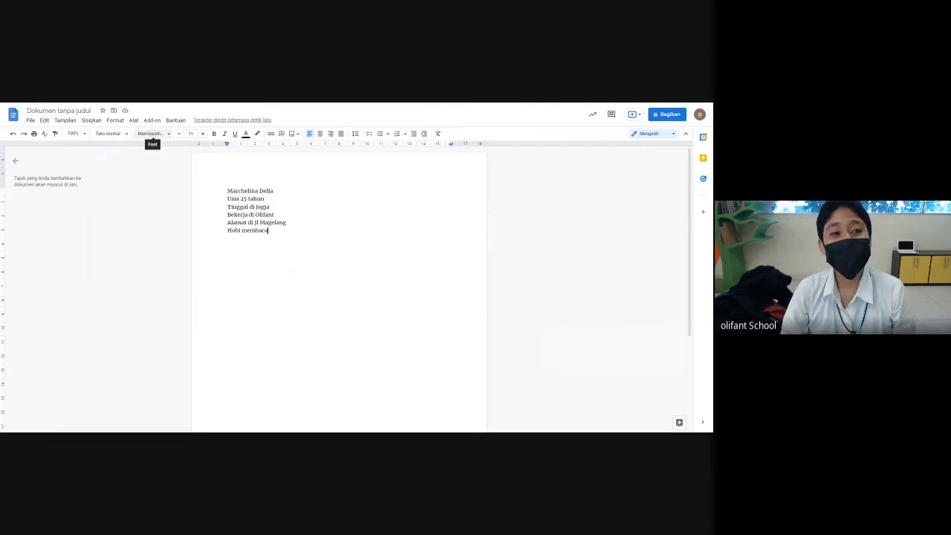
left_click(169, 137)
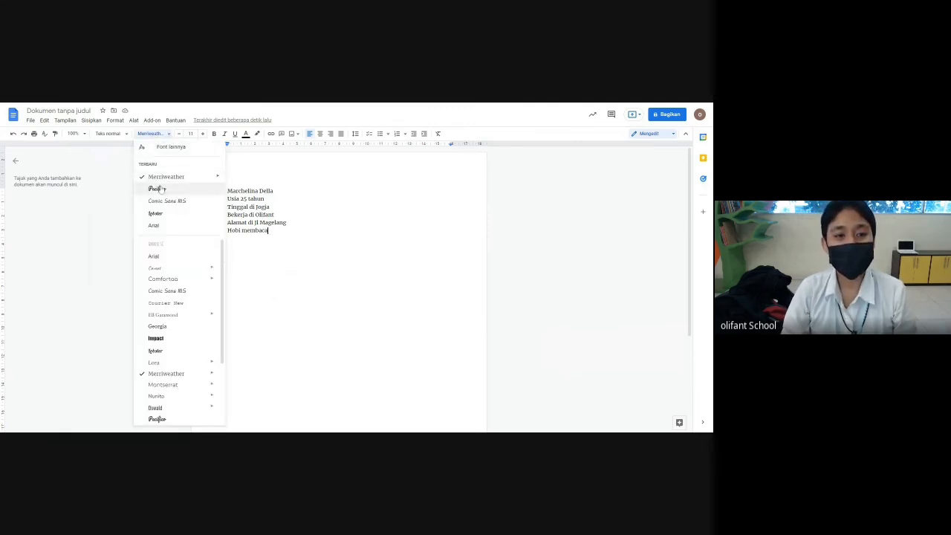
left_click(153, 226)
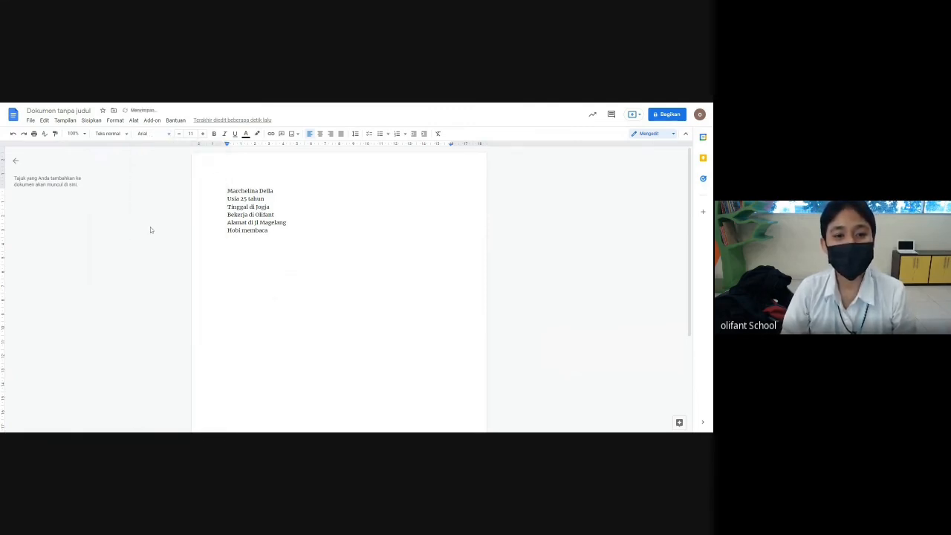
key("ctrl+a")
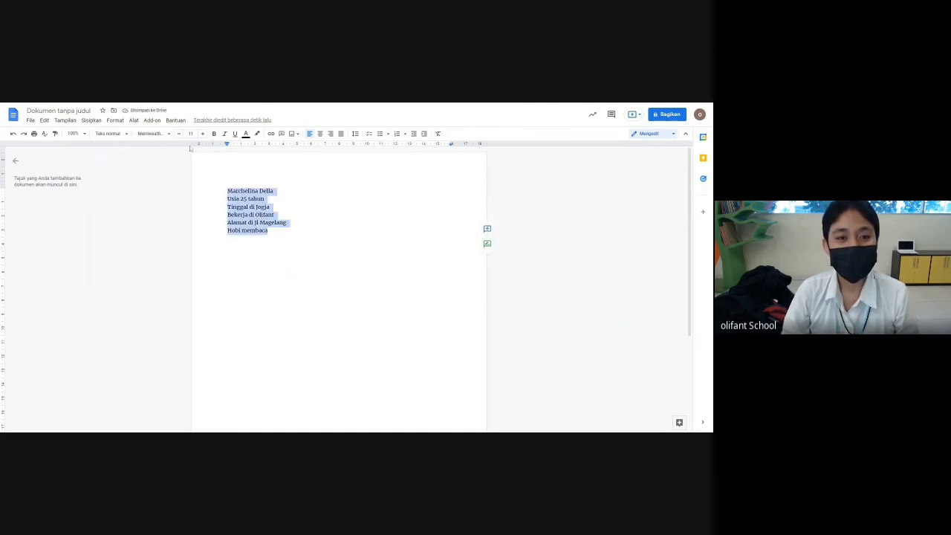
left_click(169, 135)
left_click(171, 181)
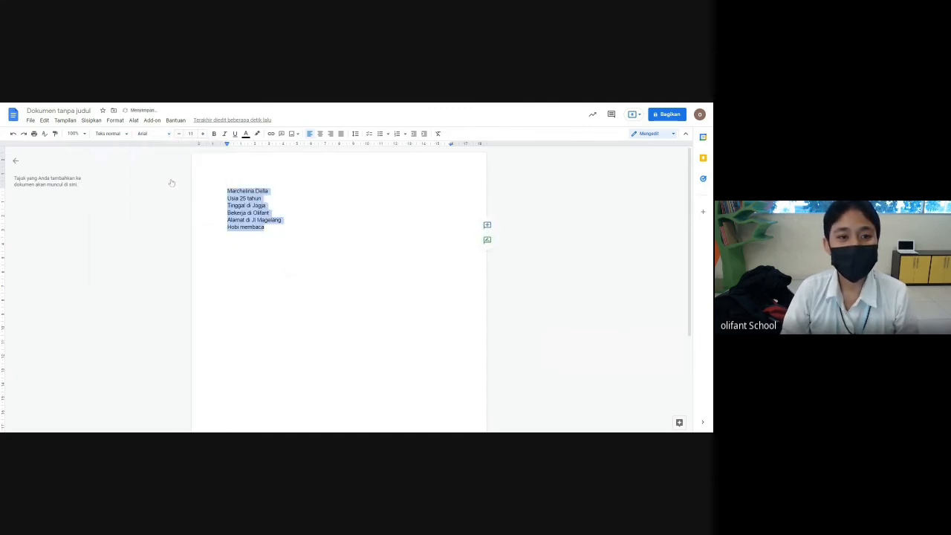
left_click(255, 227)
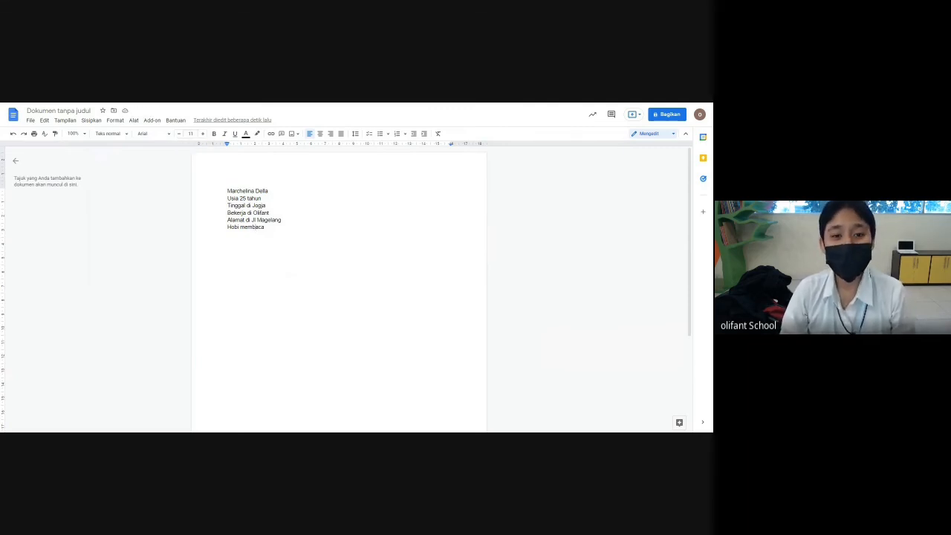
key("ctrl+a")
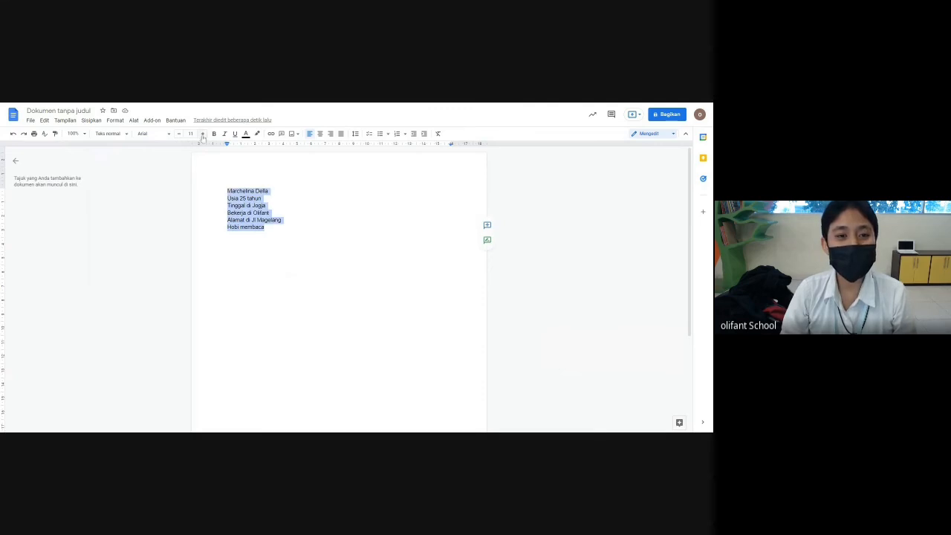
left_click(203, 134)
left_click(203, 135)
left_click(203, 135)
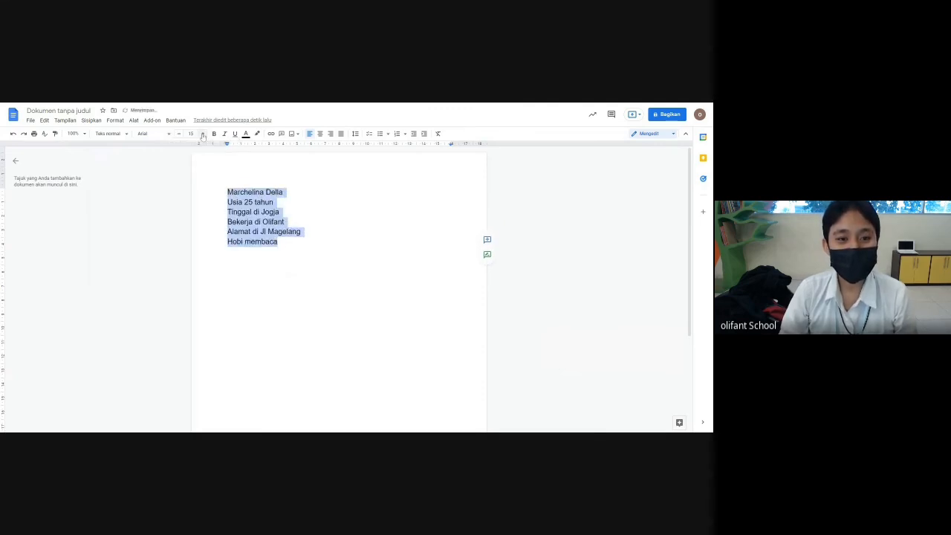
left_click(203, 134)
left_click(203, 134)
left_click(203, 134)
left_click(203, 135)
left_click(203, 134)
left_click(202, 134)
left_click(203, 135)
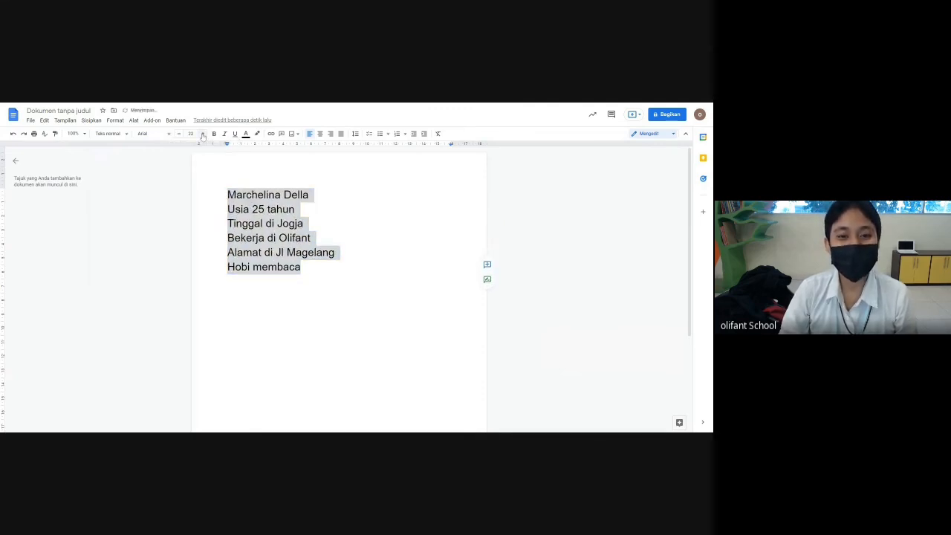
left_click(202, 134)
left_click(203, 134)
left_click(202, 135)
left_click(202, 135)
left_click(201, 135)
left_click(201, 136)
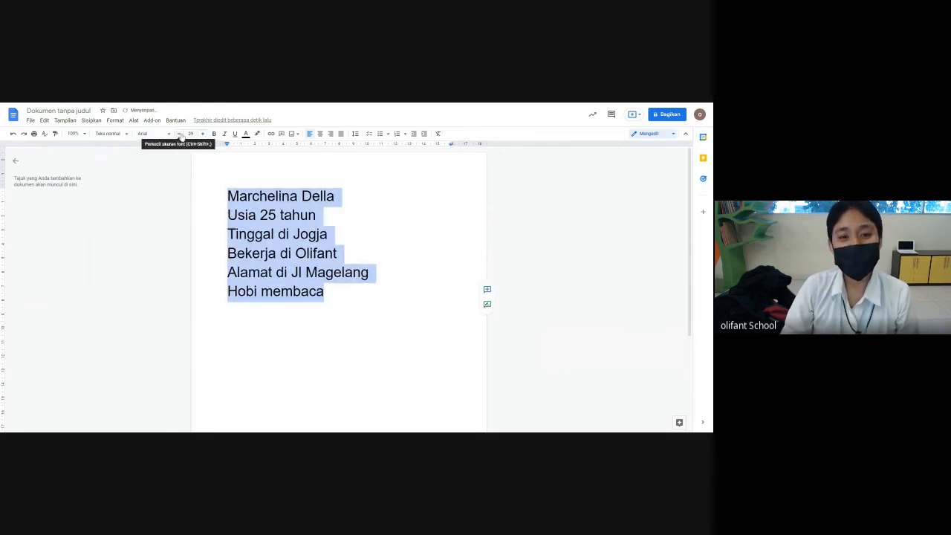
left_click(179, 135)
left_click(179, 135)
left_click(179, 135)
left_click(179, 134)
left_click(179, 134)
left_click(179, 135)
left_click(179, 135)
left_click(179, 135)
left_click(180, 134)
left_click(180, 134)
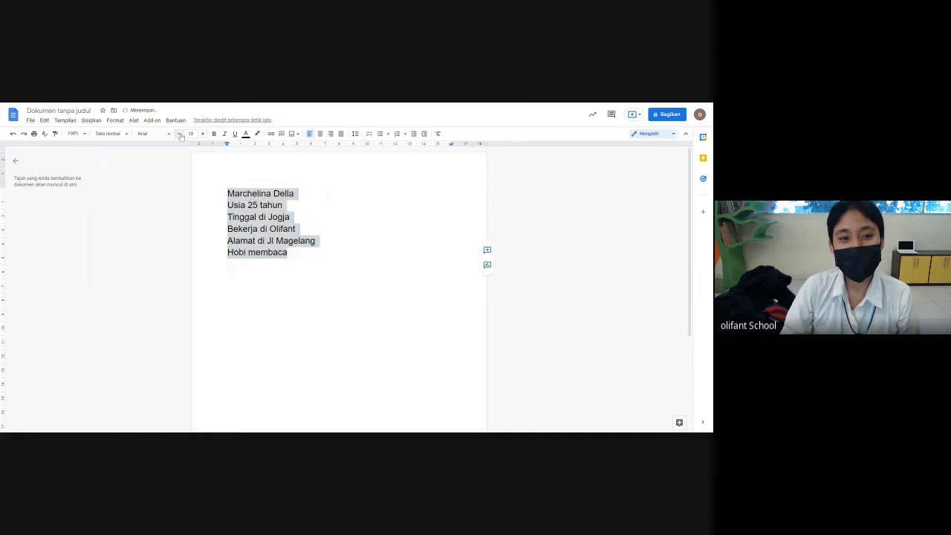
left_click(180, 134)
left_click(180, 134)
left_click(180, 134)
left_click(180, 135)
left_click(180, 135)
left_click(191, 134)
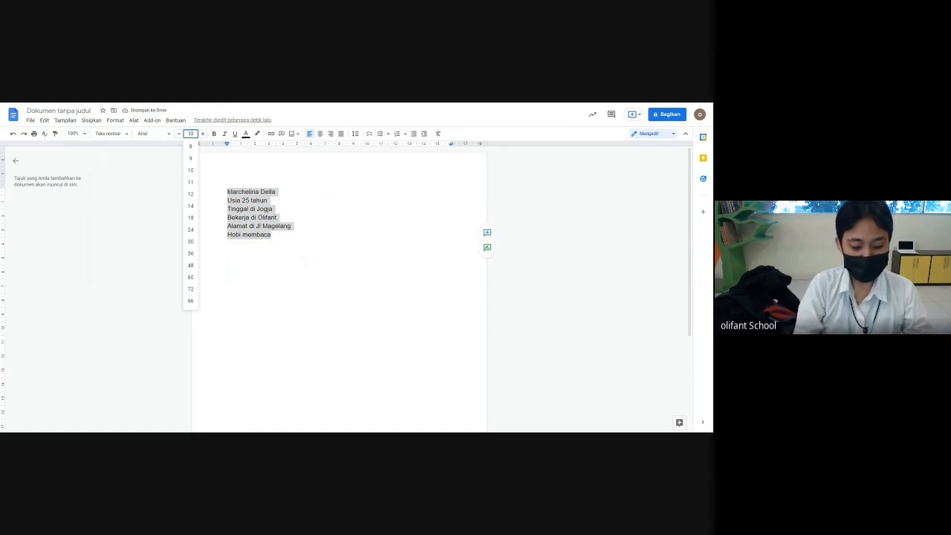
type("6")
key("Return")
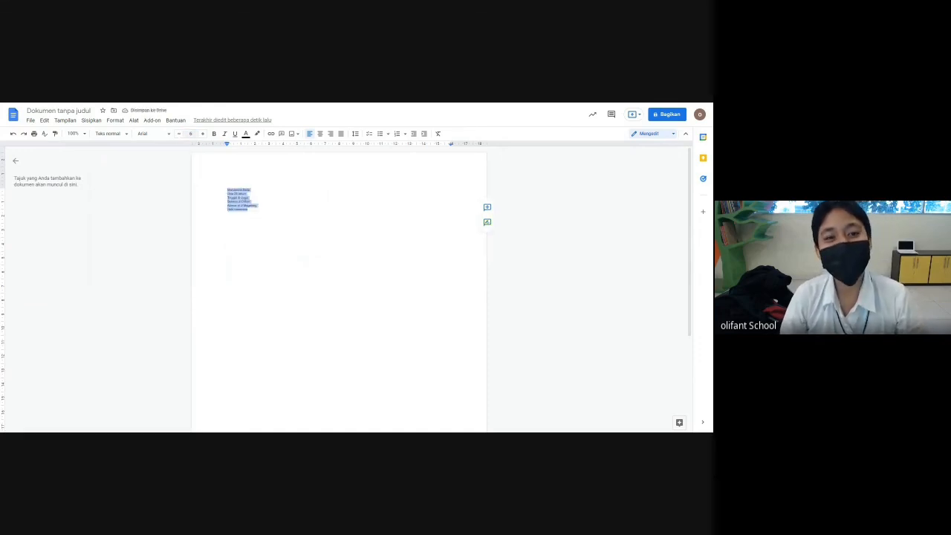
left_click(190, 134)
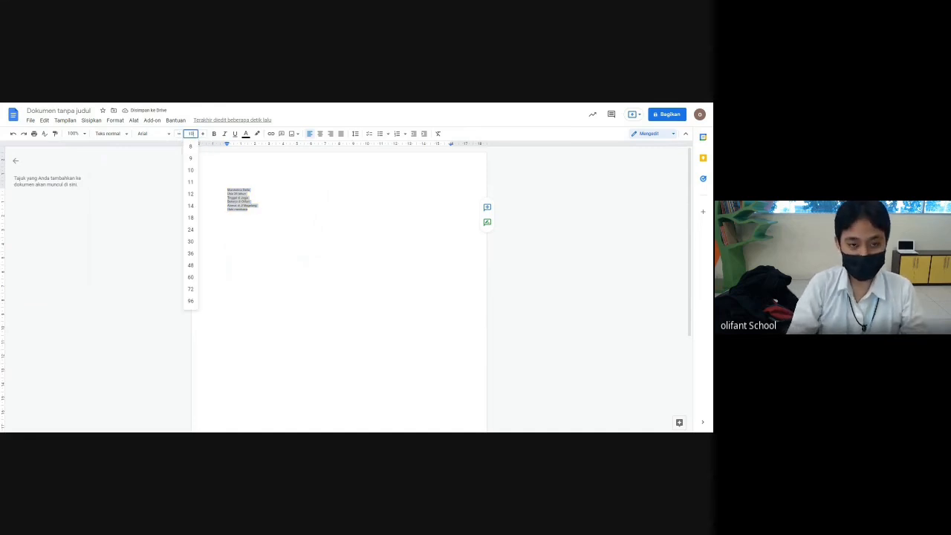
type("100")
key("Return")
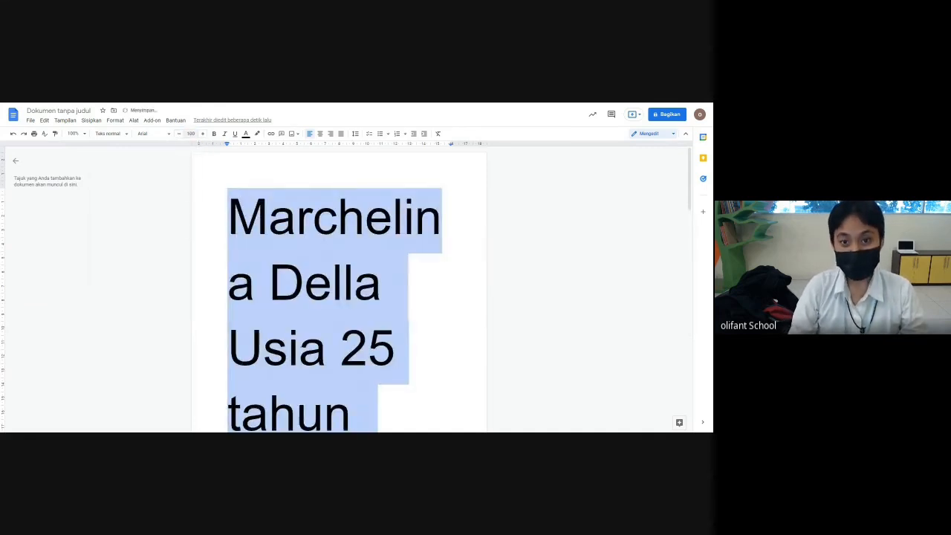
left_click(191, 134)
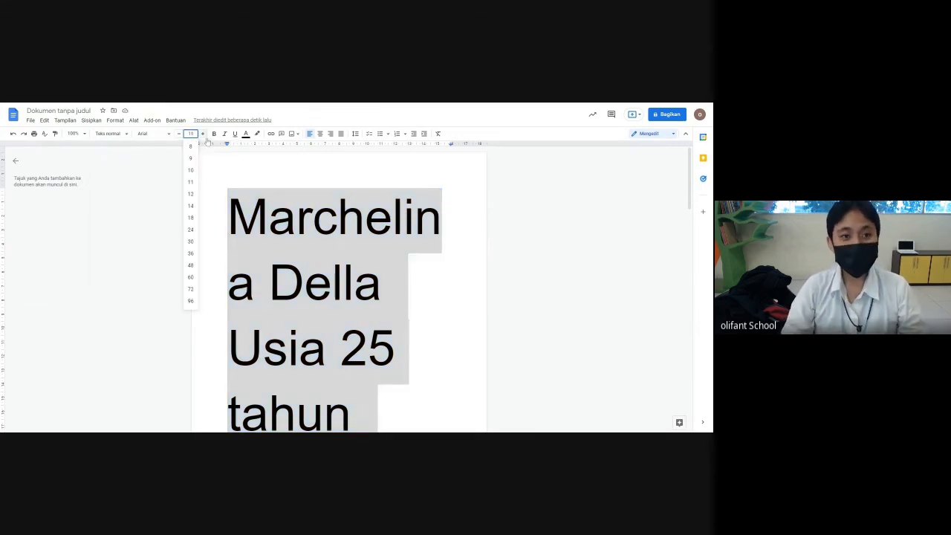
type("11")
key("Return")
left_click(262, 199)
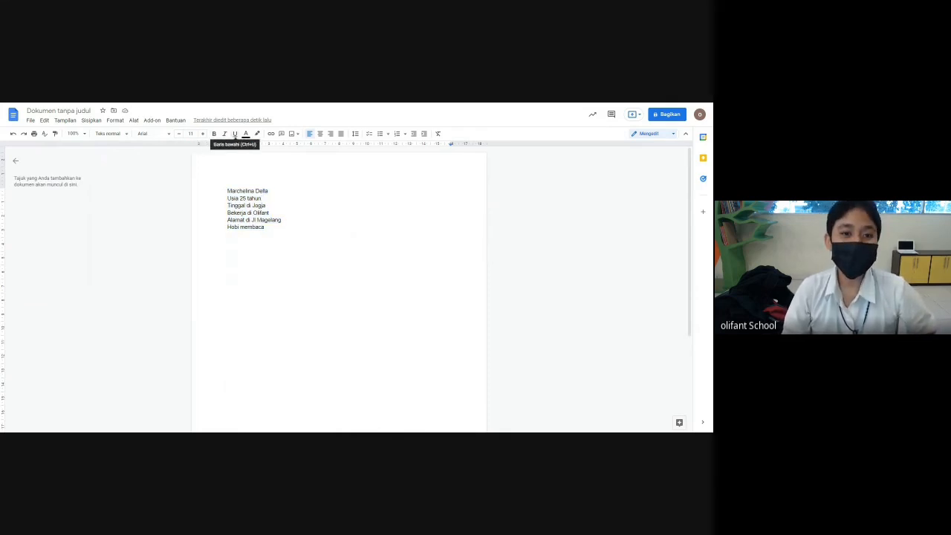
- Make all six personal-detail lines bold, italic and underlined
left_click(265, 227)
key("ctrl+a")
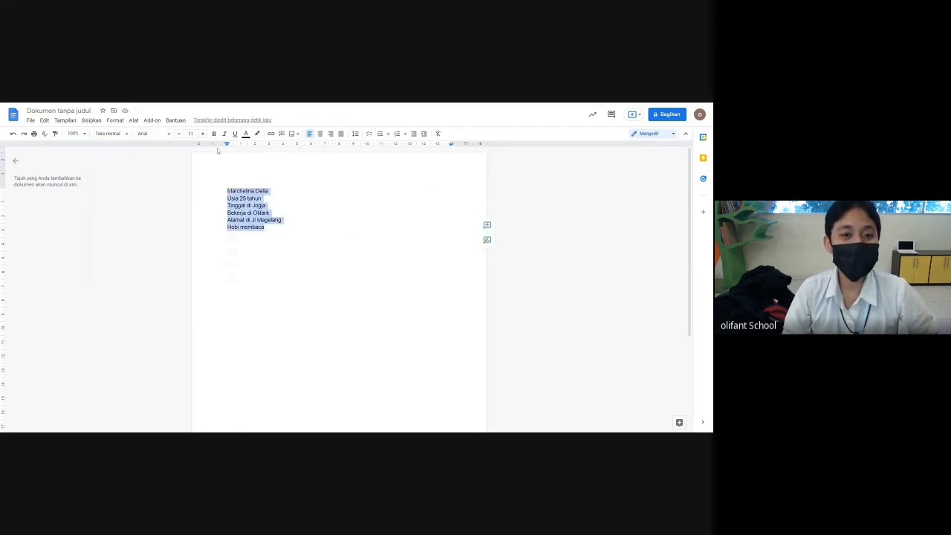
left_click(214, 134)
left_click_drag(267, 227, 228, 191)
left_click(224, 135)
left_click(266, 228)
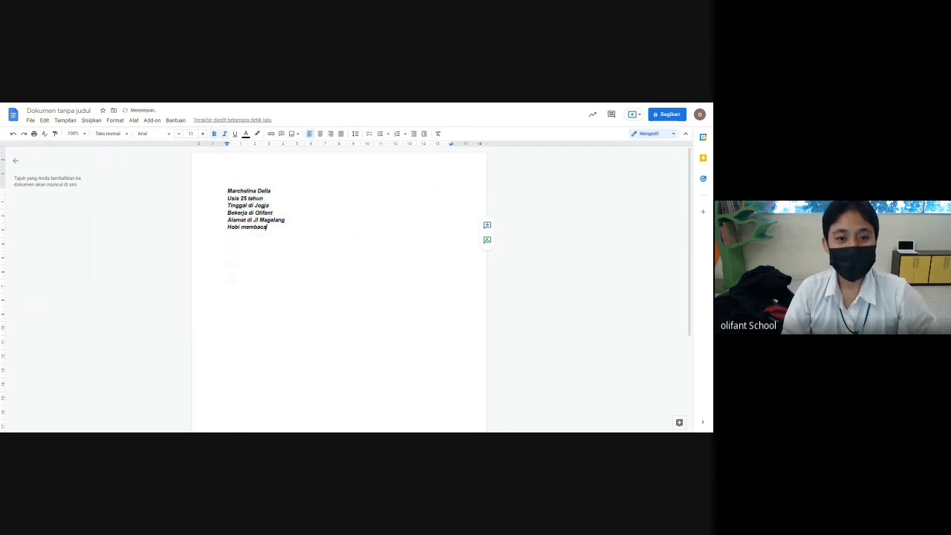
key("ctrl+a")
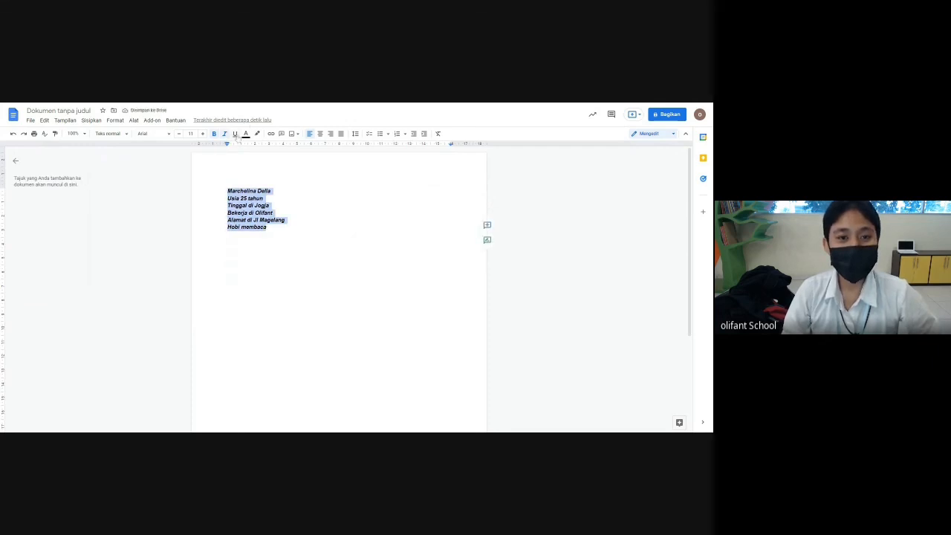
left_click(235, 135)
left_click(266, 228)
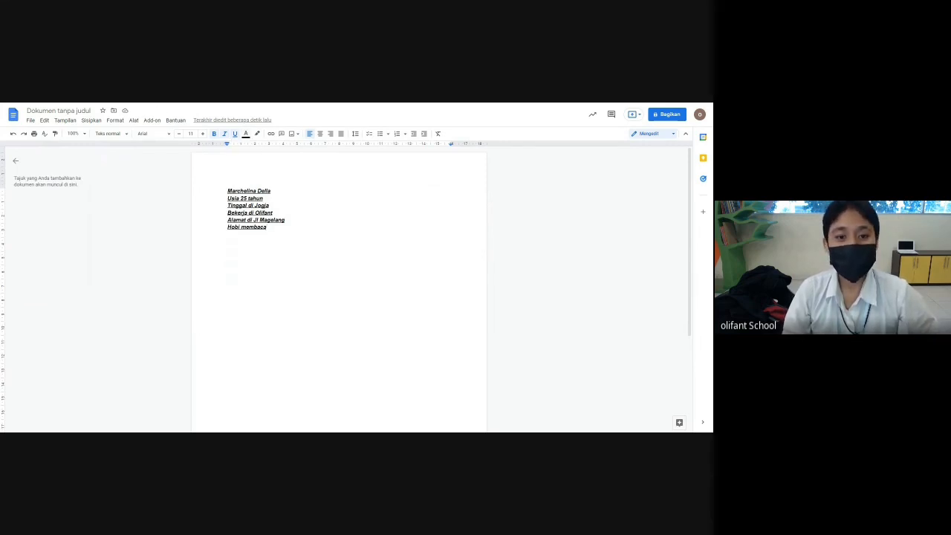
- Colour the six lines bright green, then change them to a darker green
left_click_drag(266, 227, 227, 191)
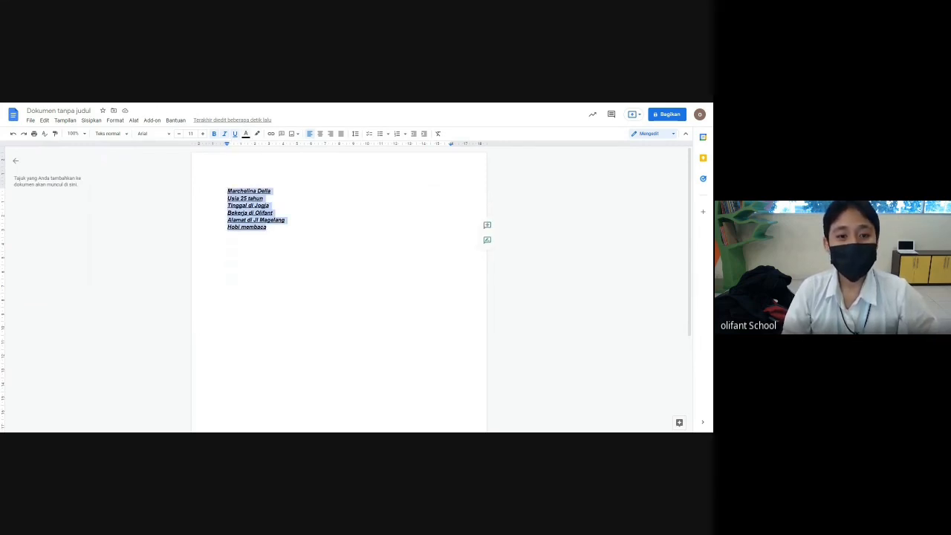
left_click(246, 134)
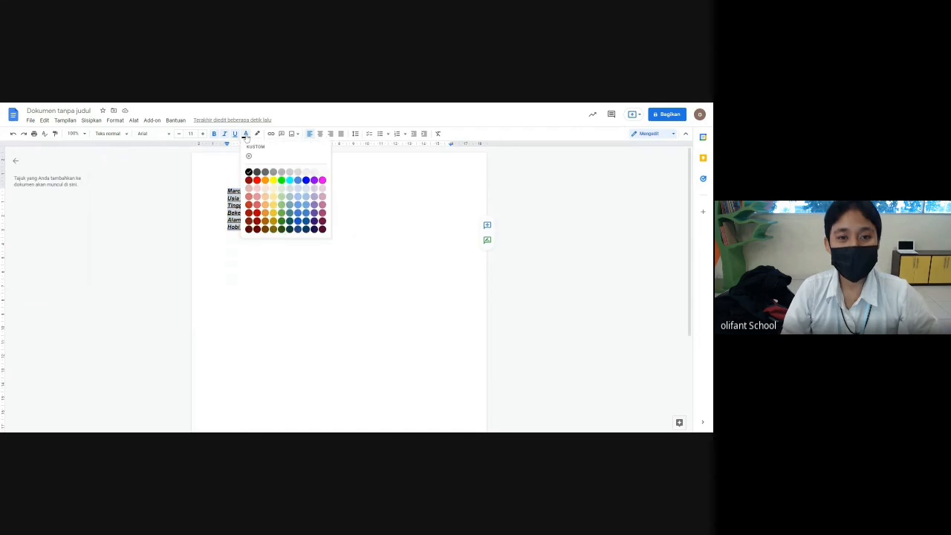
left_click(282, 180)
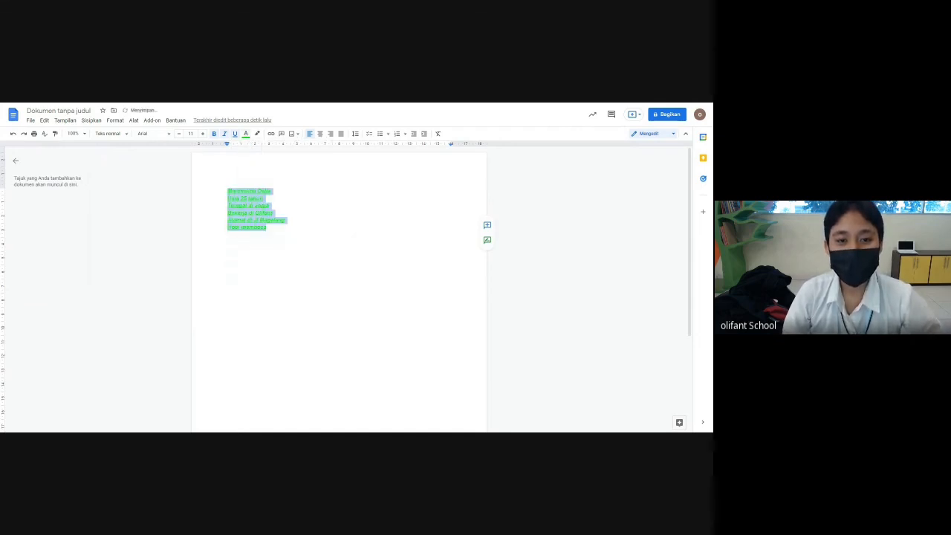
left_click(268, 227)
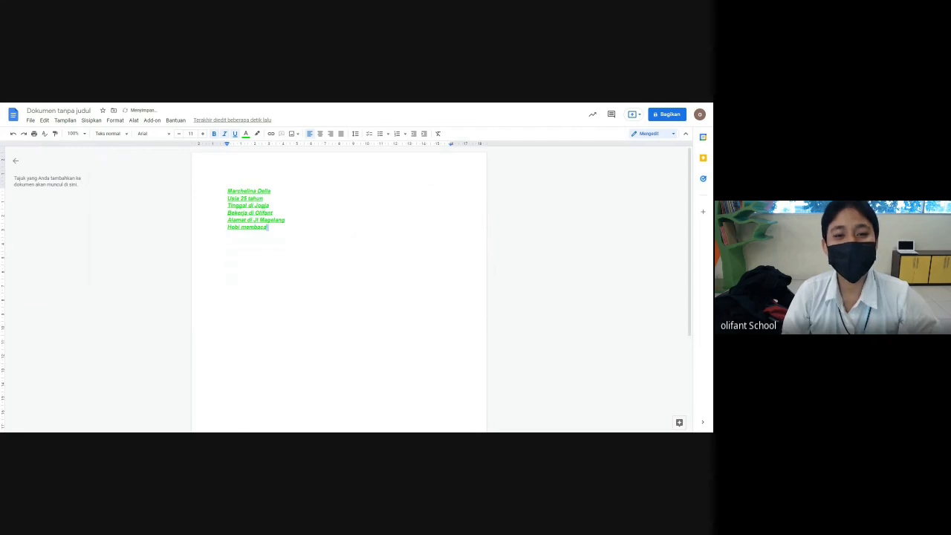
key("ctrl+a")
left_click(246, 135)
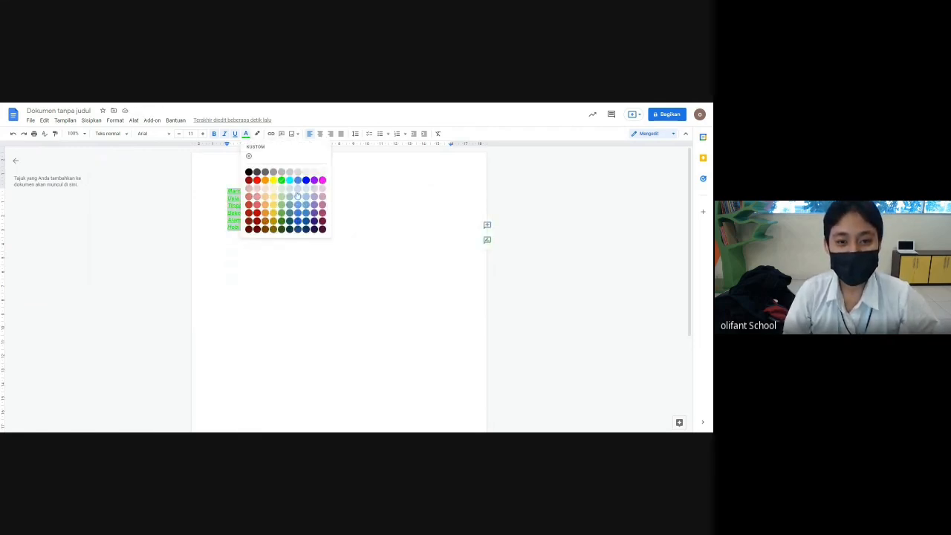
left_click(282, 216)
left_click(267, 228)
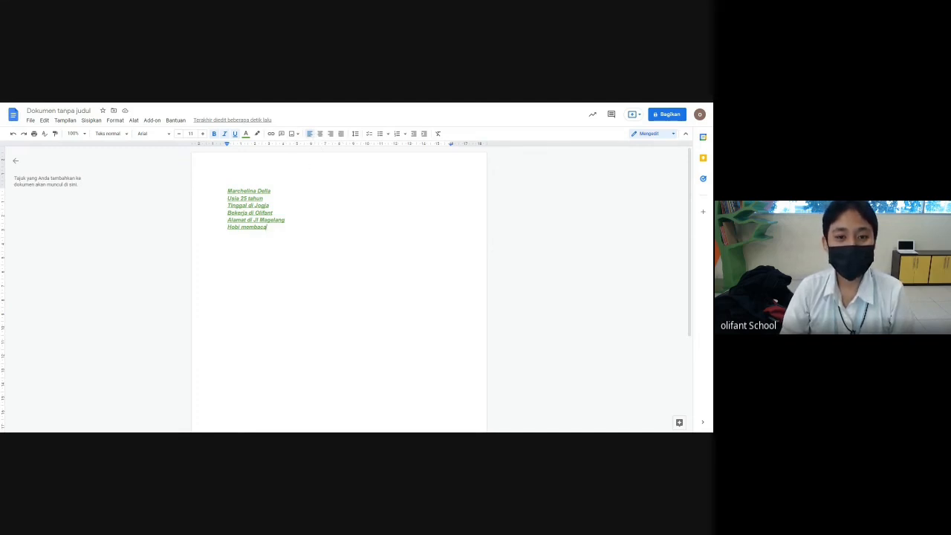
- Try centre and right alignment on the six lines before settling on justified
left_click_drag(268, 226, 228, 191)
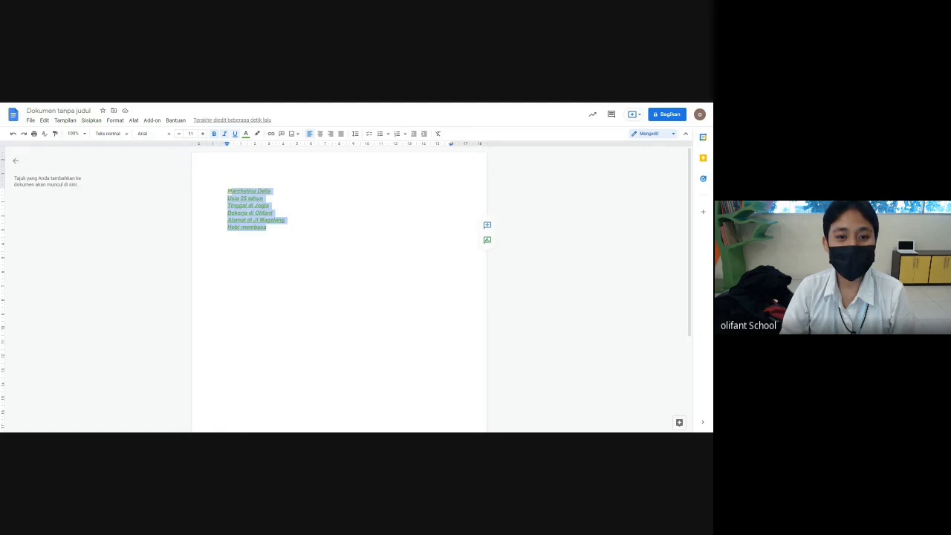
left_click(319, 134)
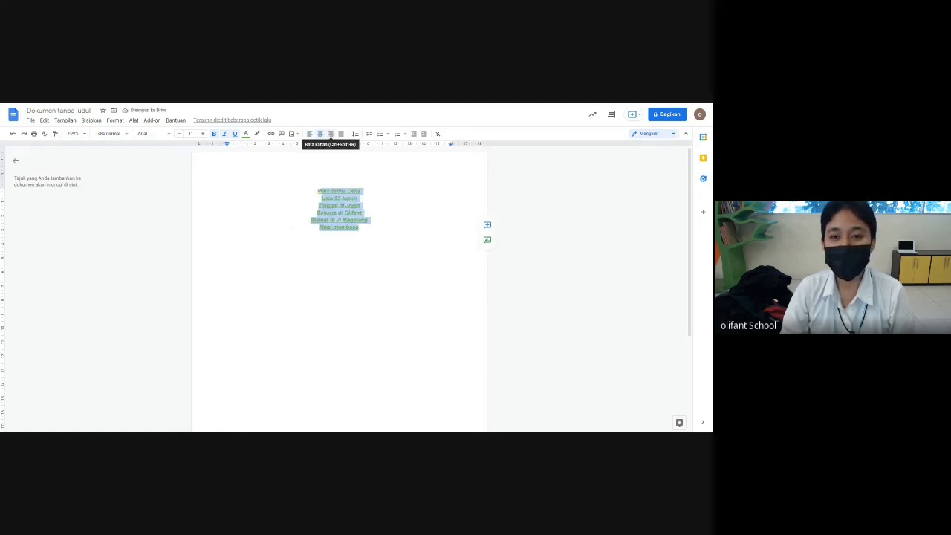
left_click(330, 134)
left_click(341, 134)
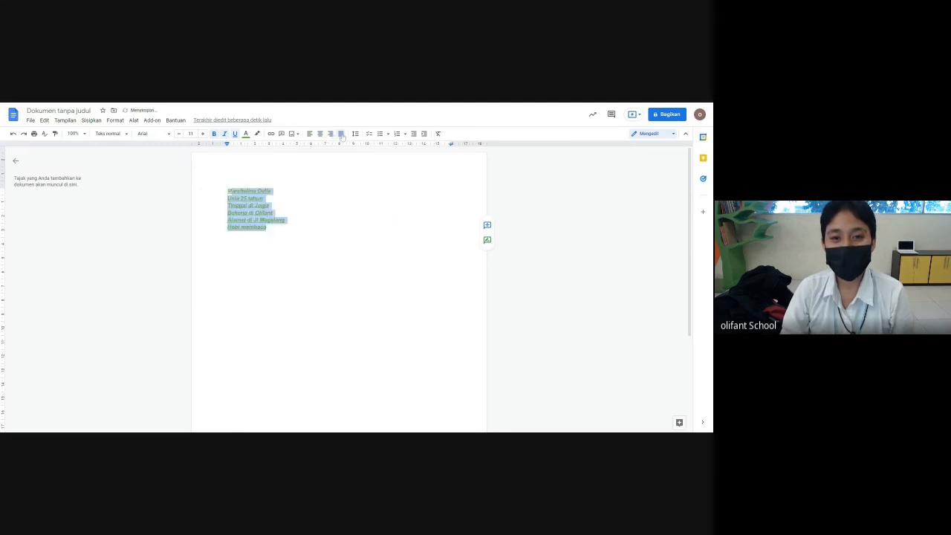
left_click(273, 213)
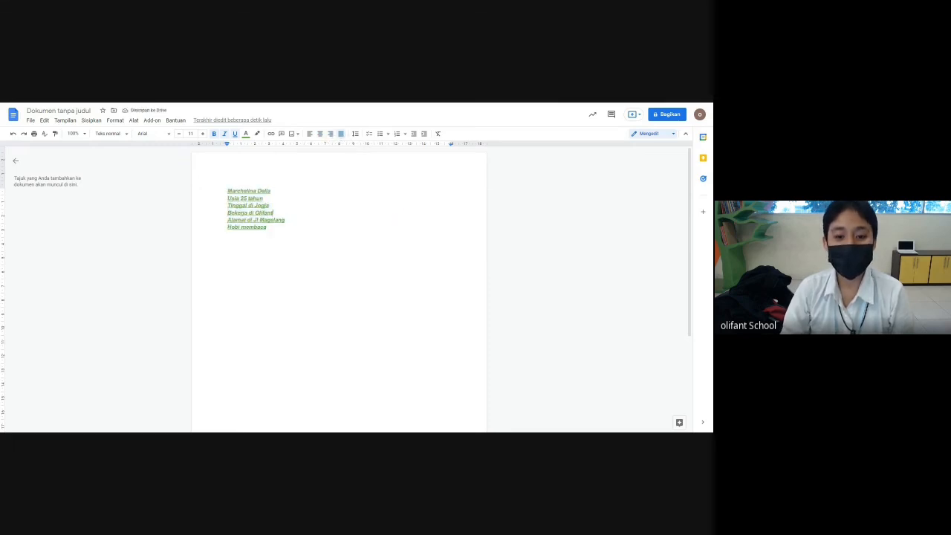